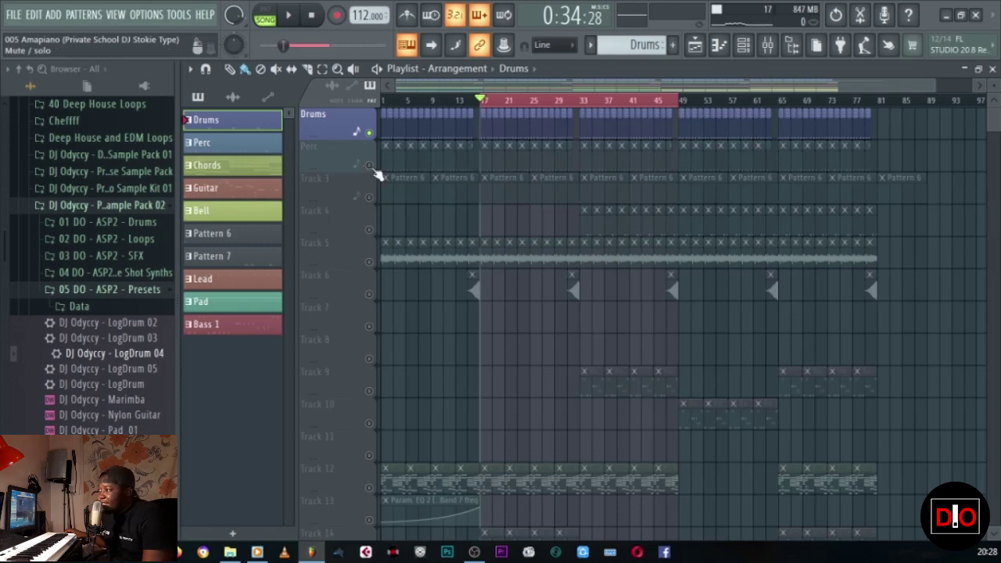
Step: Unmute the Perc track alongside the drums, select the Perc pattern and play the song from bar 17
left_click(235, 143)
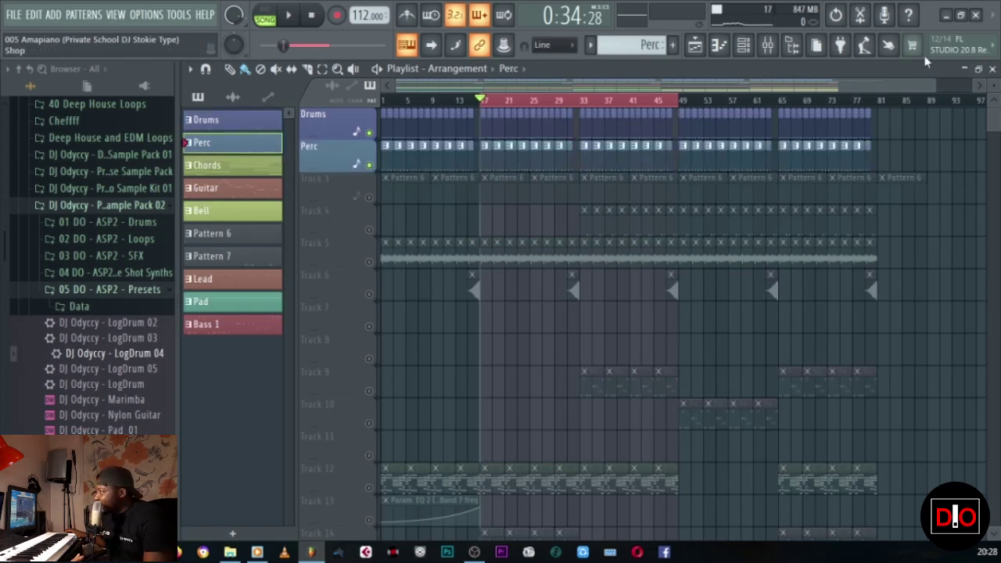
left_click(992, 69)
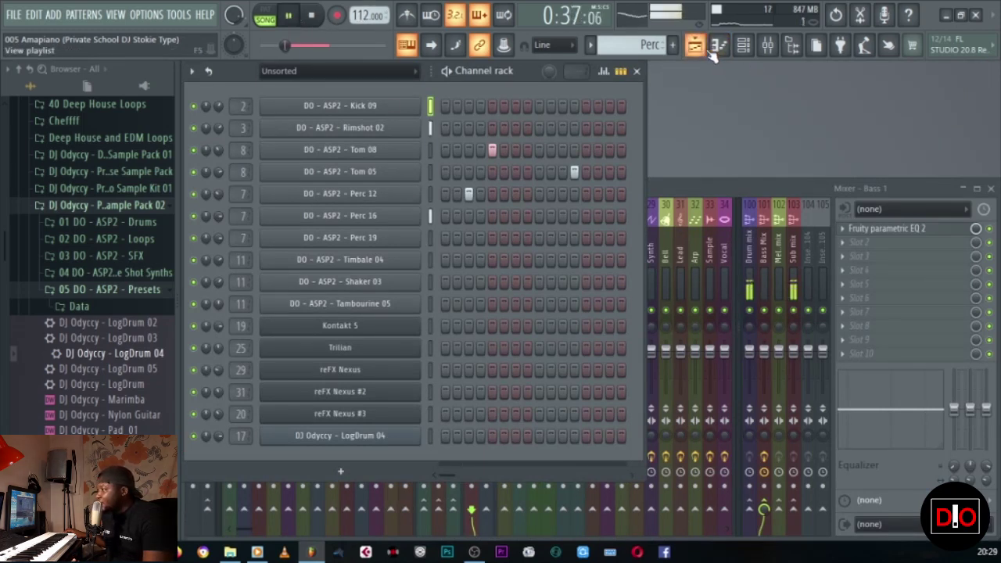
left_click(715, 48)
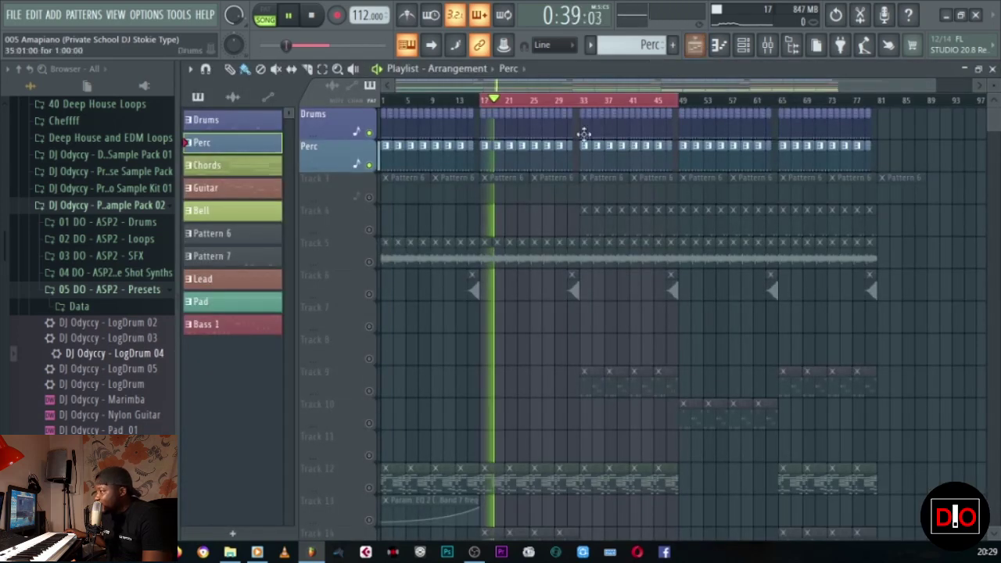
left_click_drag(933, 85, 721, 86)
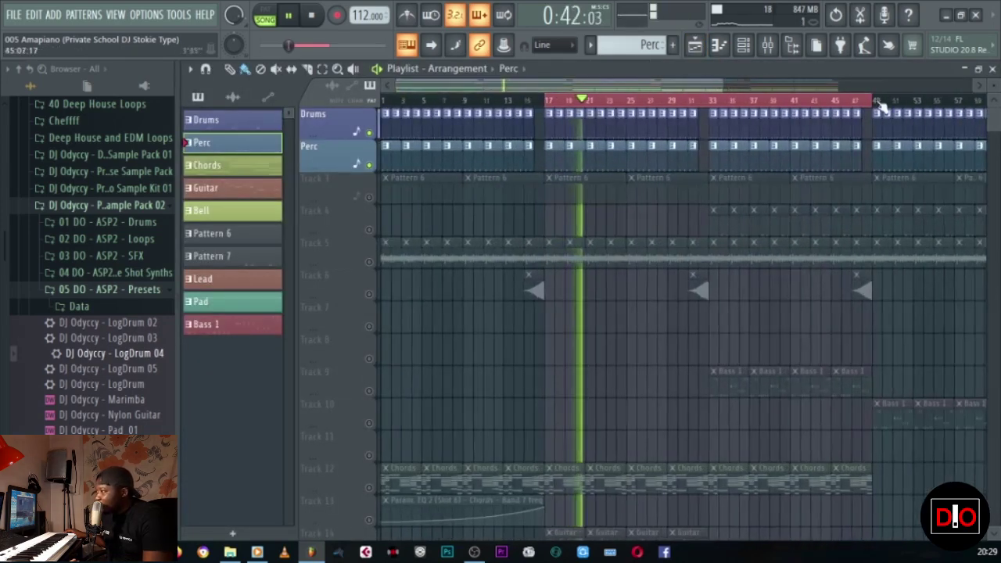
Step: Widen the channel rack to show 32 steps per channel, stop the song and switch to pattern mode
left_click(994, 67)
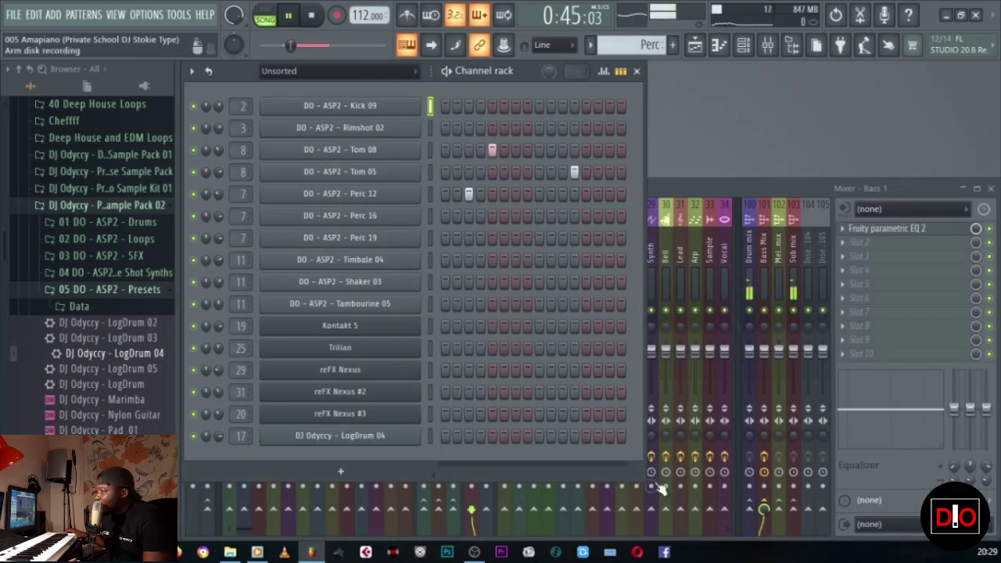
left_click_drag(644, 478, 834, 479)
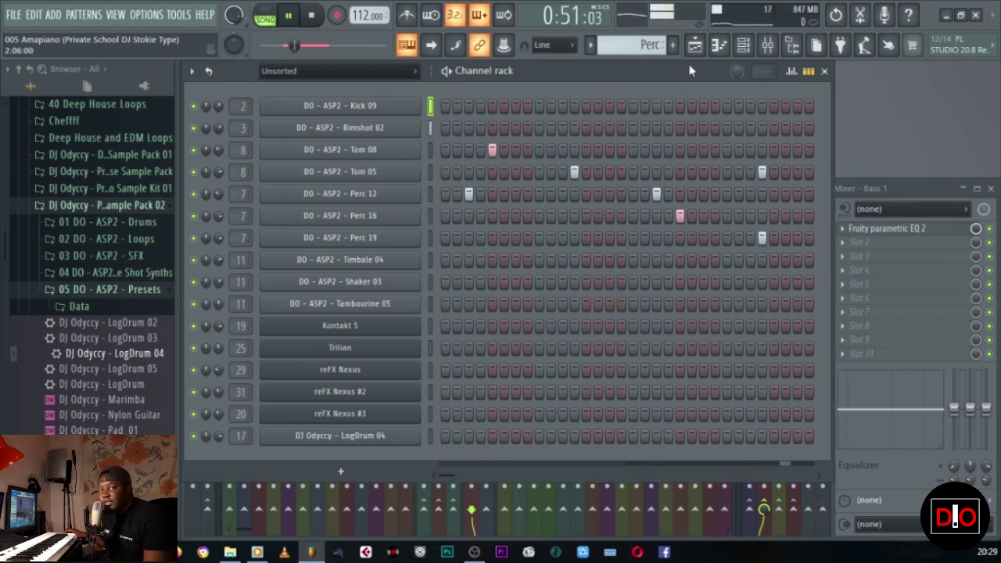
left_click(314, 16)
key("l")
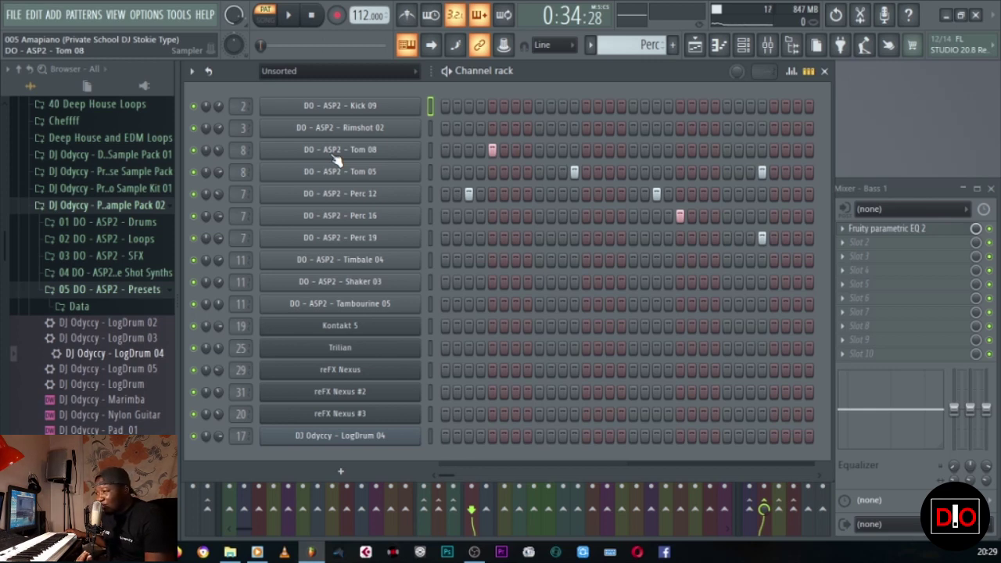
Step: Audition the Perc pattern's toms with Perc 12 and Perc 16 muted, and listen to the percussion again in song mode
left_click(430, 149)
left_click(432, 172)
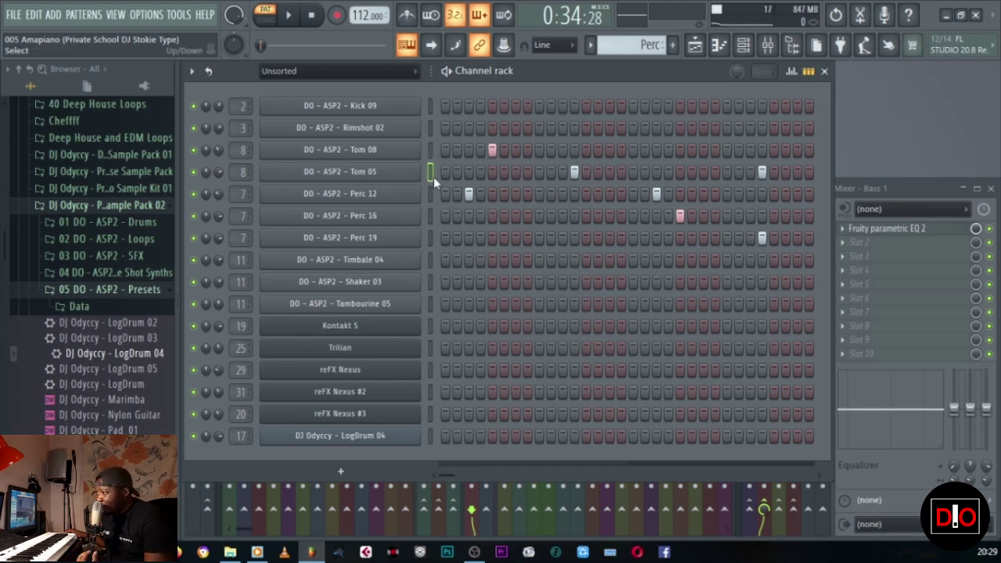
left_click(193, 194)
left_click(194, 216)
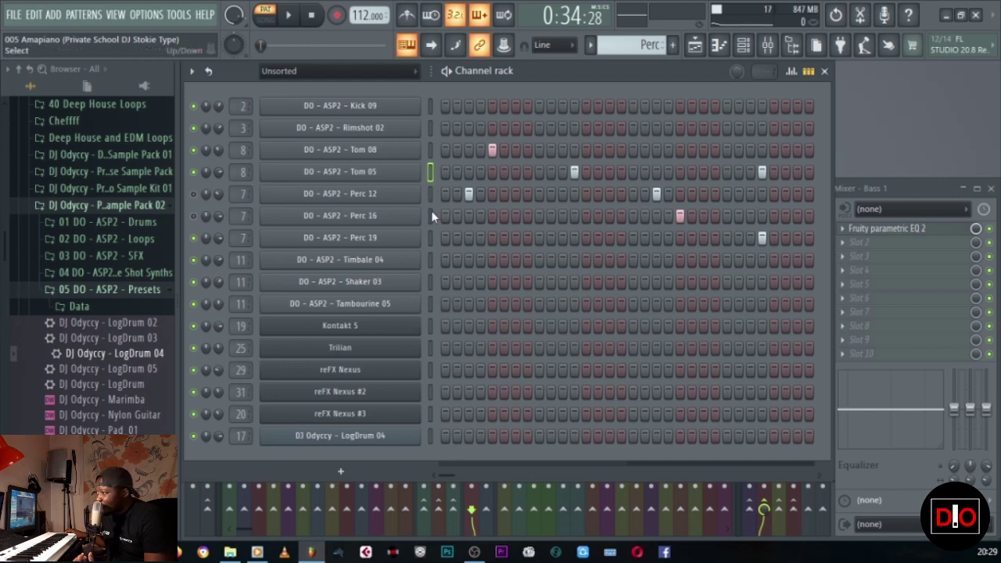
left_click(288, 17)
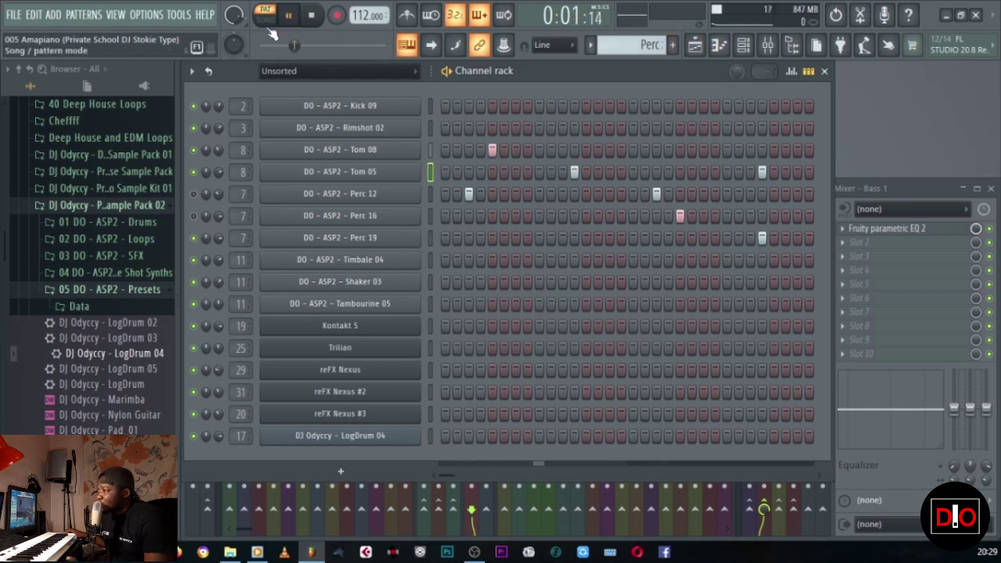
left_click(267, 21)
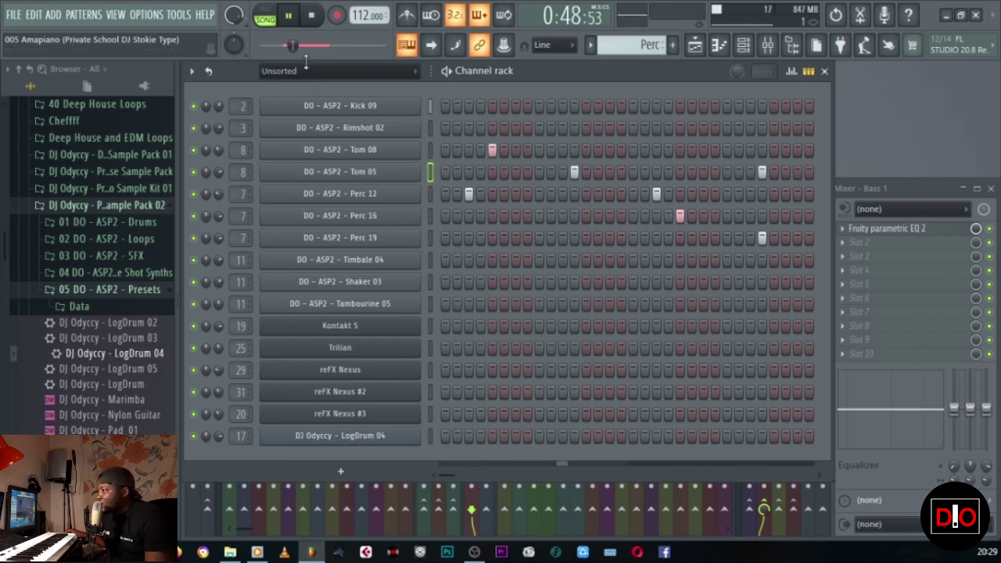
left_click(313, 16)
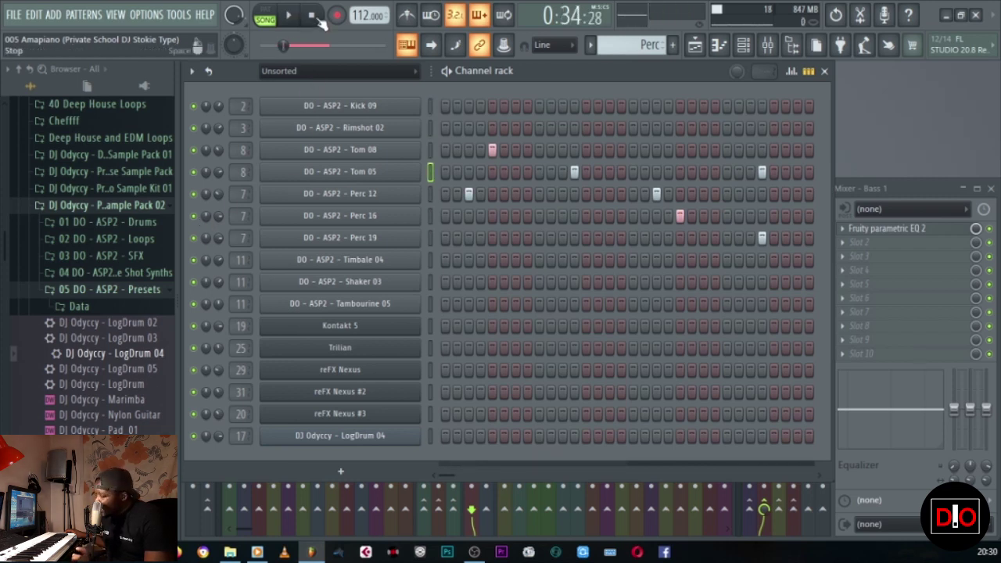
Step: Select the Chords pattern and unmute the chords on Track 12 of the playlist
left_click(695, 45)
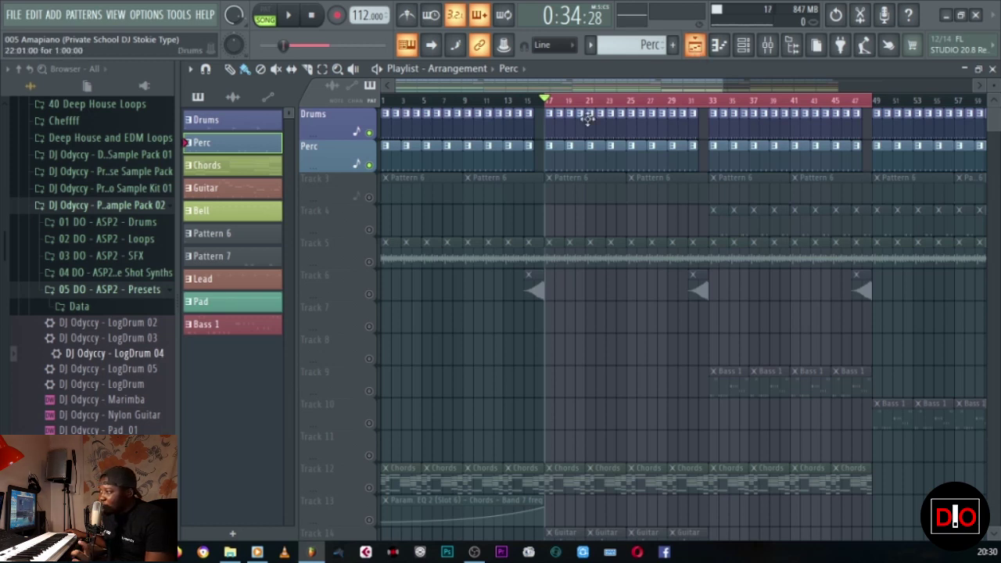
left_click(258, 173)
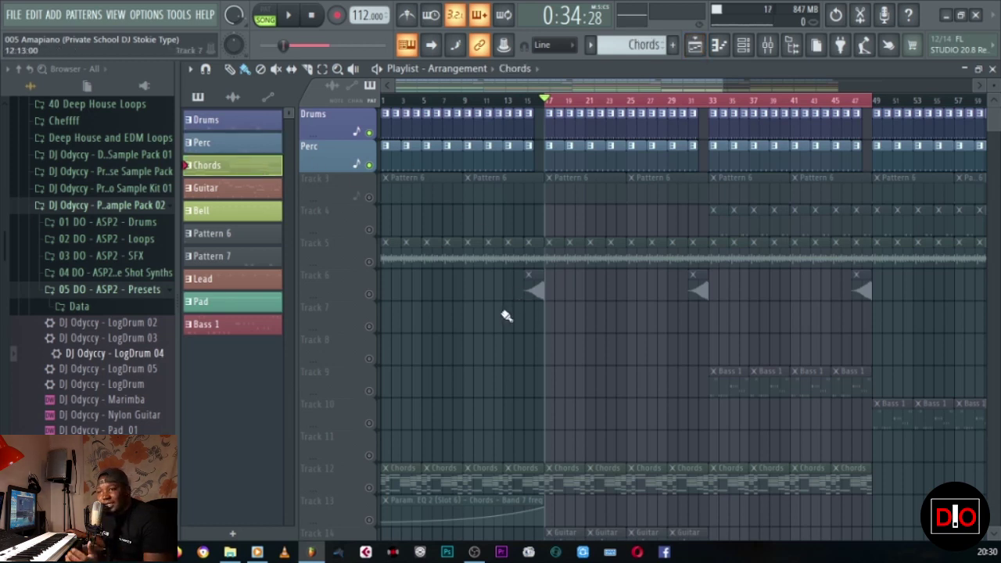
scroll(505, 315, "down", 3)
scroll(511, 302, "down", 5)
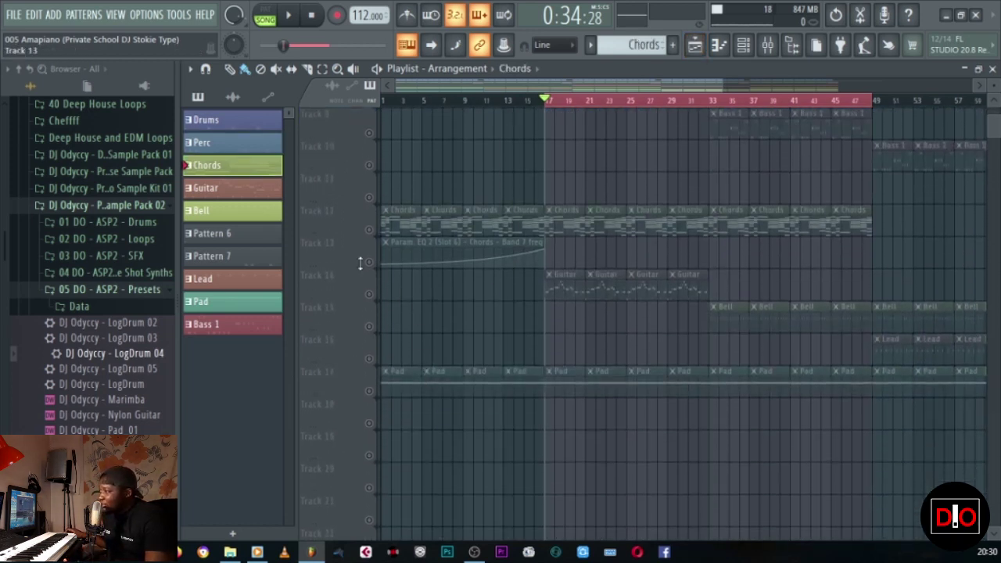
left_click(371, 232)
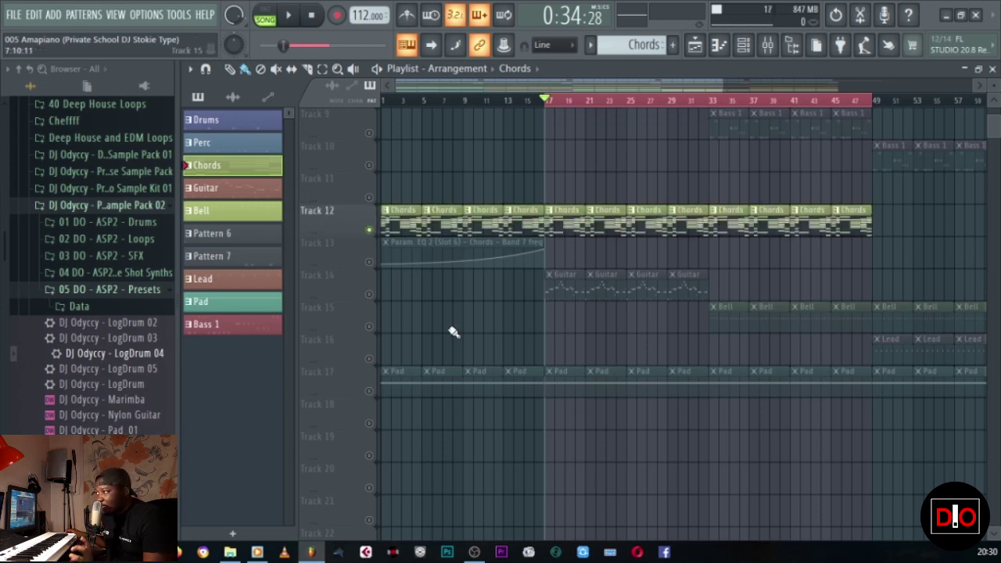
left_click_drag(874, 101, 711, 103)
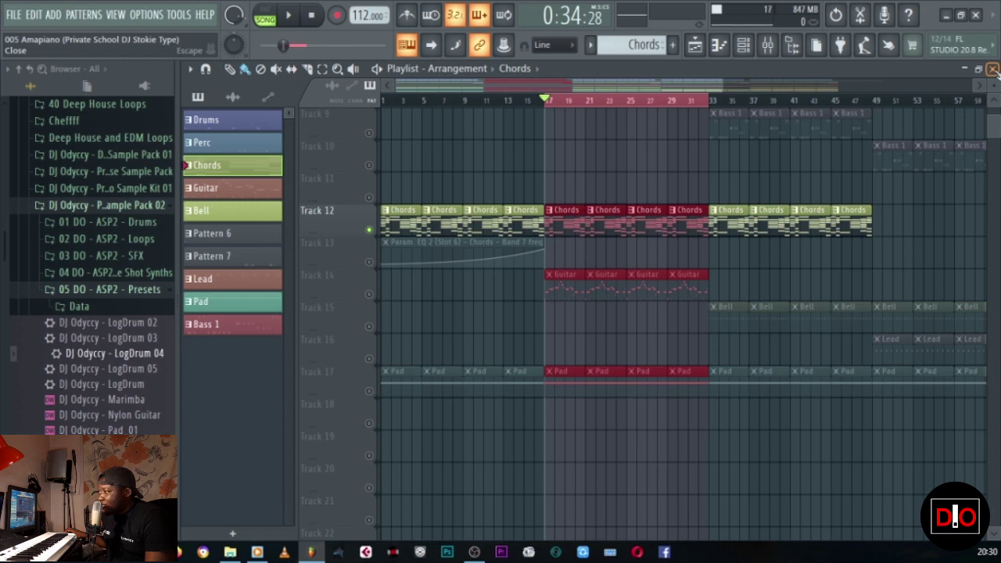
left_click_drag(710, 102, 870, 106)
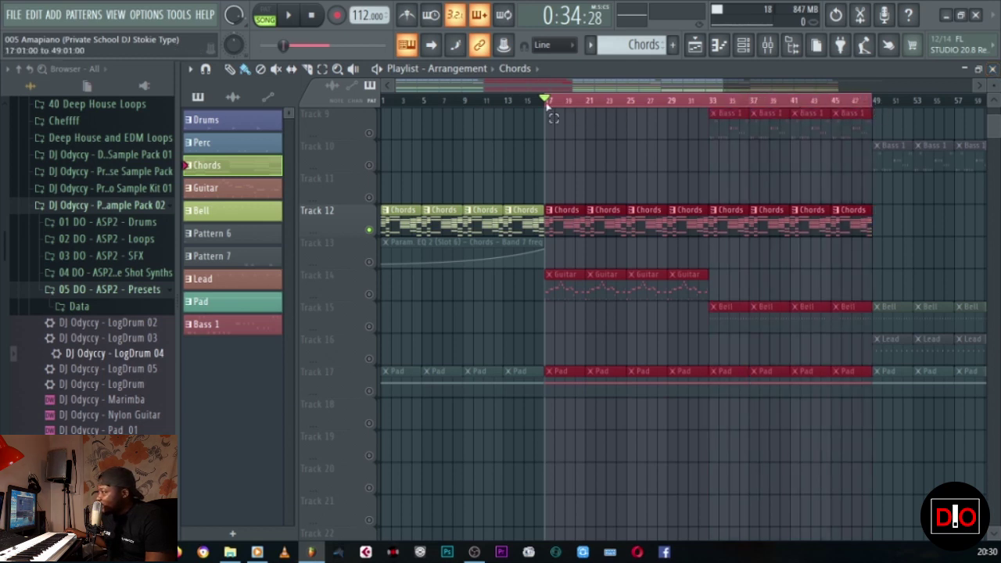
left_click_drag(547, 104, 708, 104)
left_click(710, 102)
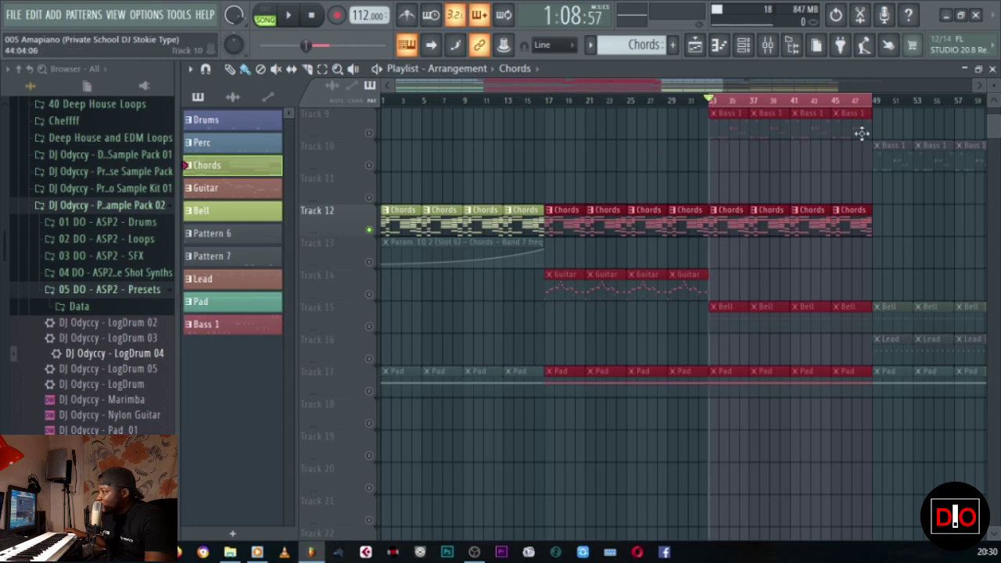
Step: Set the playlist time selection to bars 65 to 81 over the final chords section and start playback there
left_click_drag(690, 82, 858, 85)
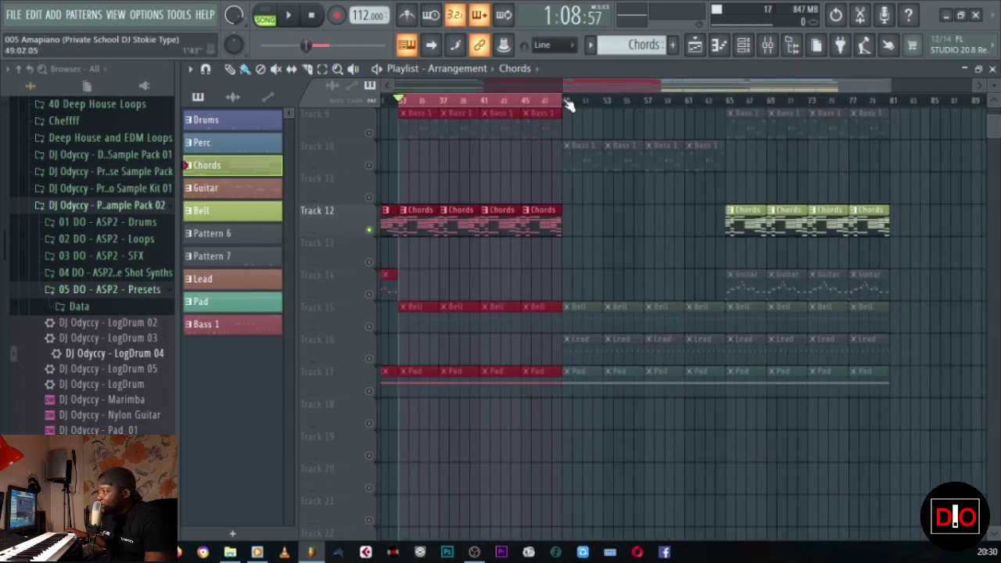
left_click_drag(568, 106, 912, 100)
left_click_drag(427, 108, 737, 106)
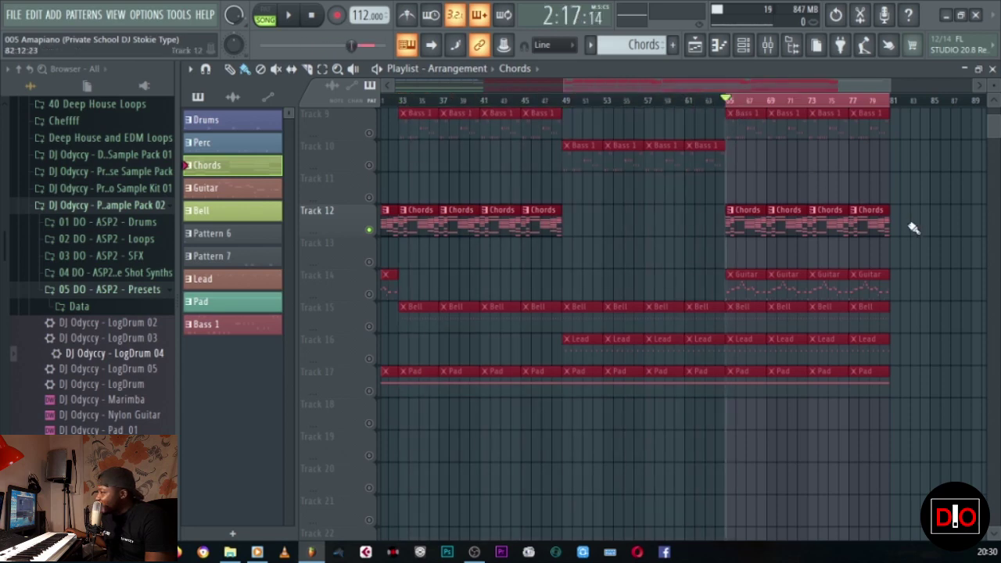
scroll(916, 227, "up", 4)
scroll(916, 227, "down", 3)
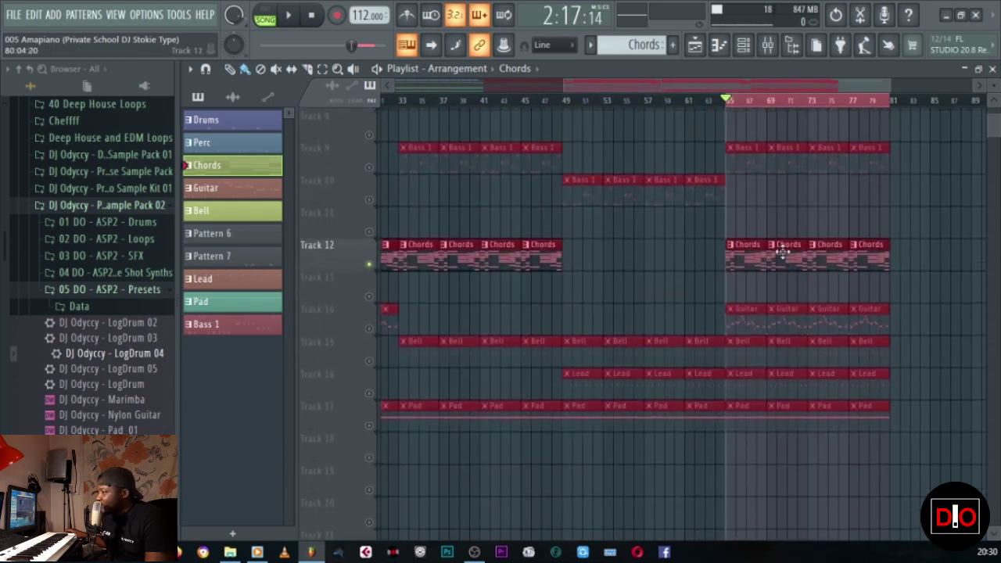
left_click(594, 257)
left_click(288, 15)
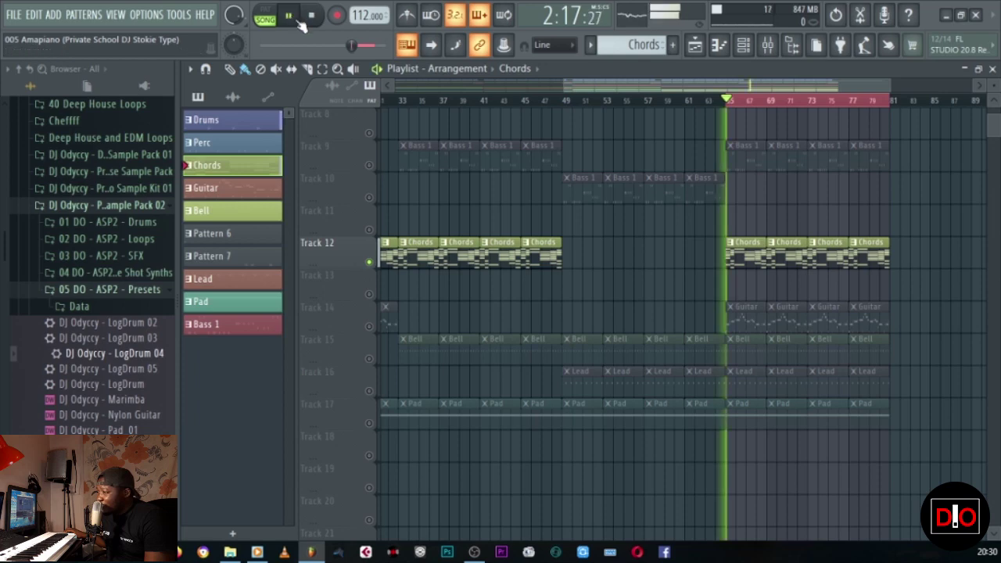
Step: Open the Kontakt 5 chords in the piano roll and examine the notes of the four-bar progression during playback
left_click(991, 73)
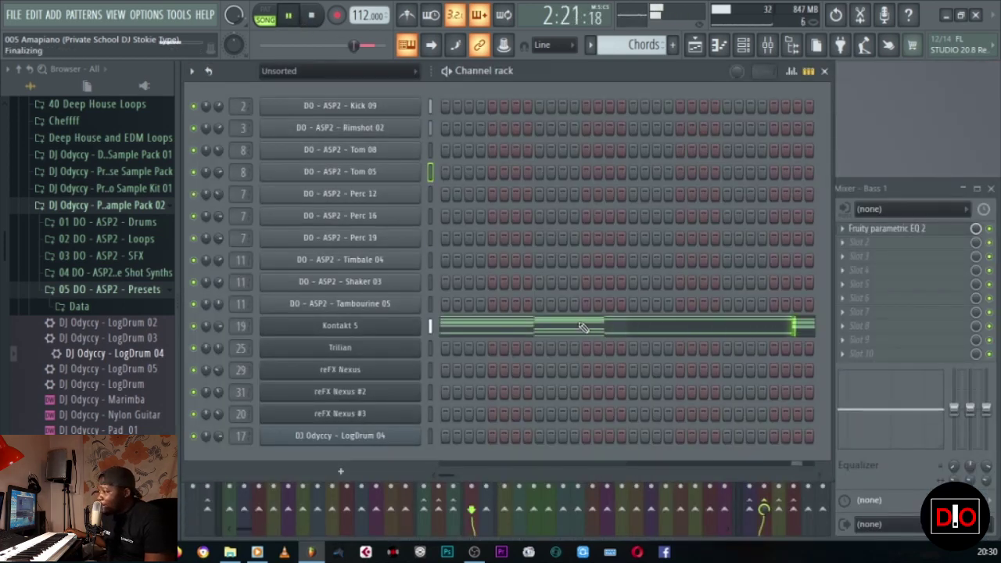
left_click(589, 325)
scroll(574, 258, "up", 3)
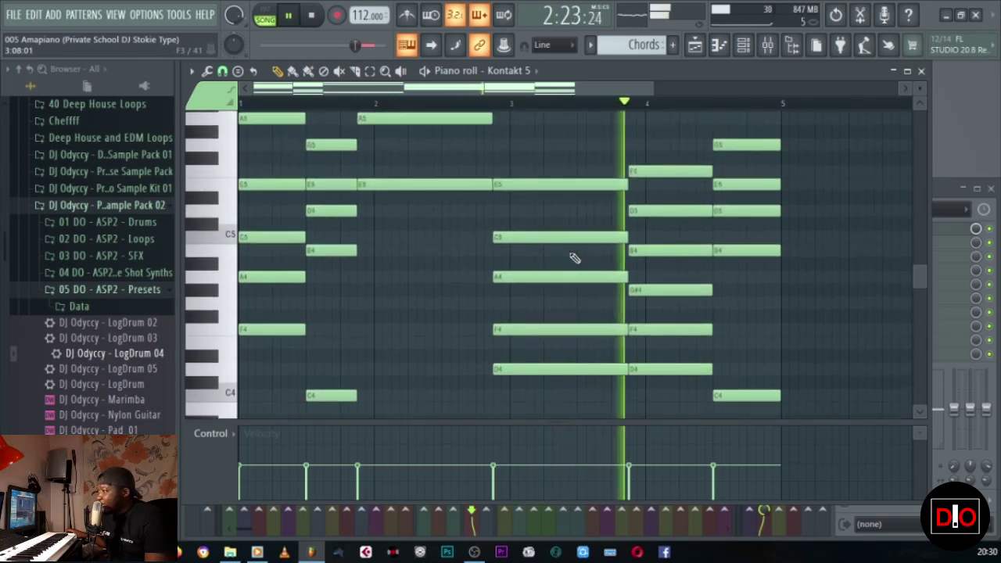
scroll(575, 259, "down", 10)
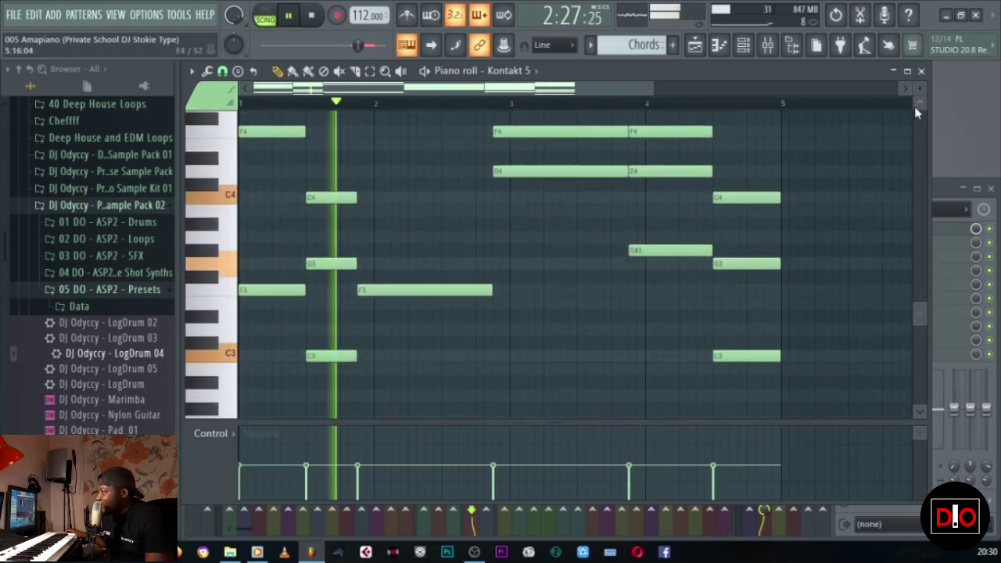
left_click_drag(919, 88, 920, 90)
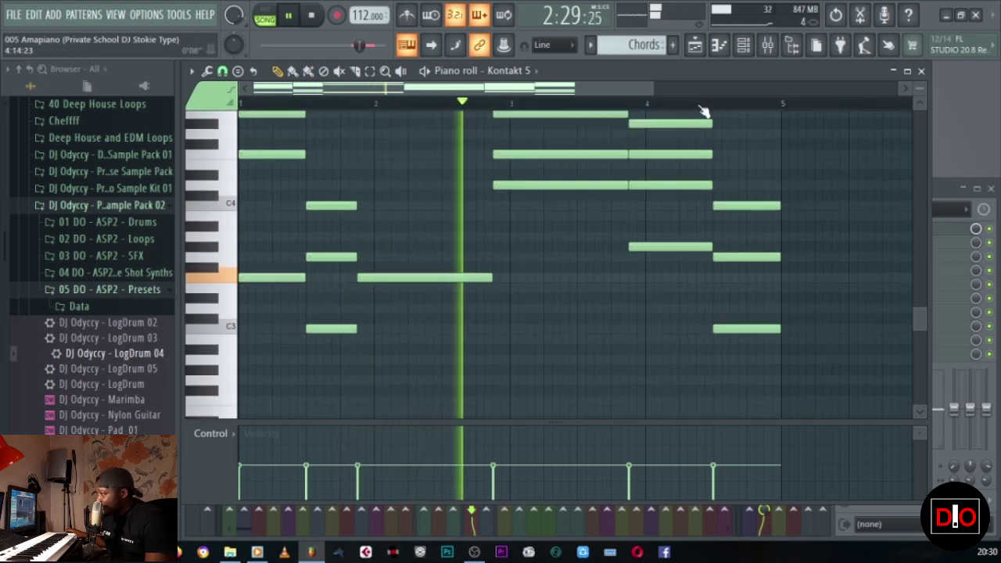
scroll(608, 212, "up", 5)
scroll(609, 211, "up", 5)
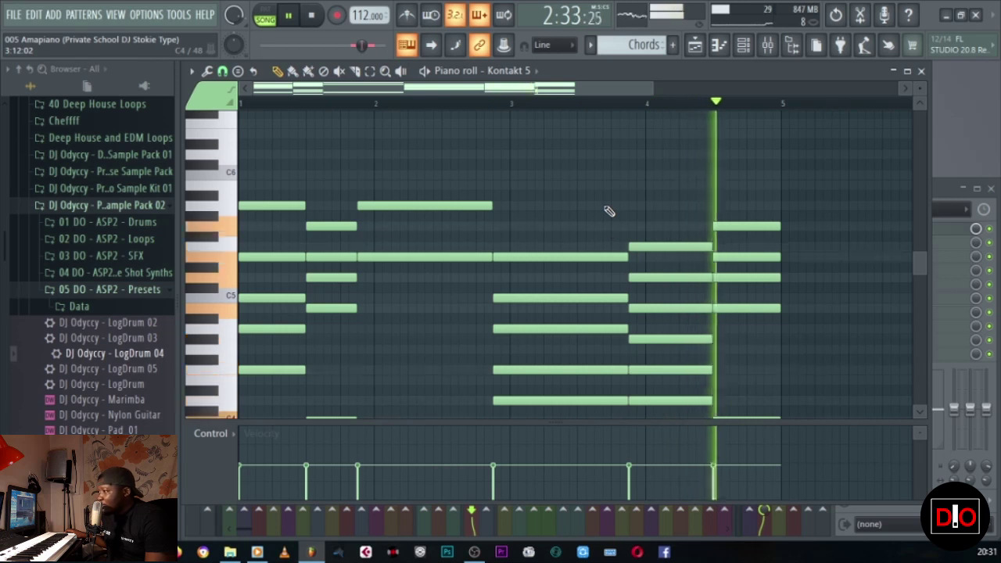
scroll(610, 211, "down", 3)
scroll(609, 211, "down", 2)
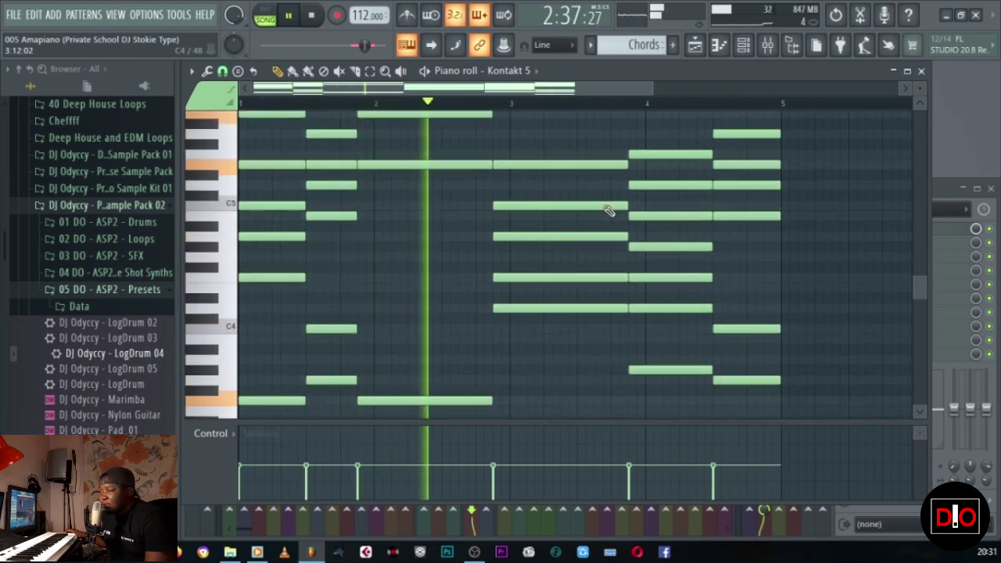
left_click(923, 72)
key("space")
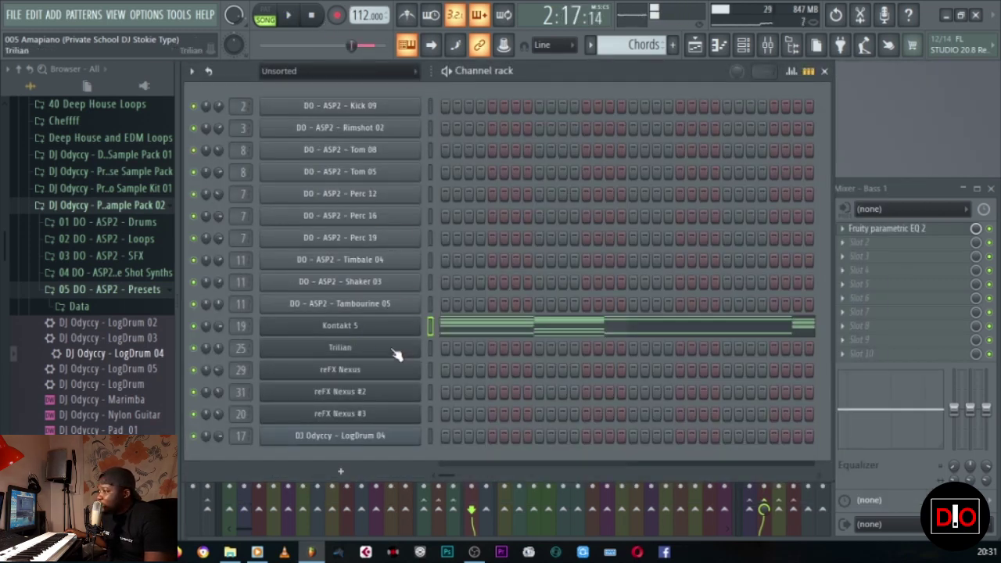
Step: View the Kontakt 5 chord instrument and its Scarbee Vintage Keys presets, and briefly play the chords with the beat
left_click(356, 327)
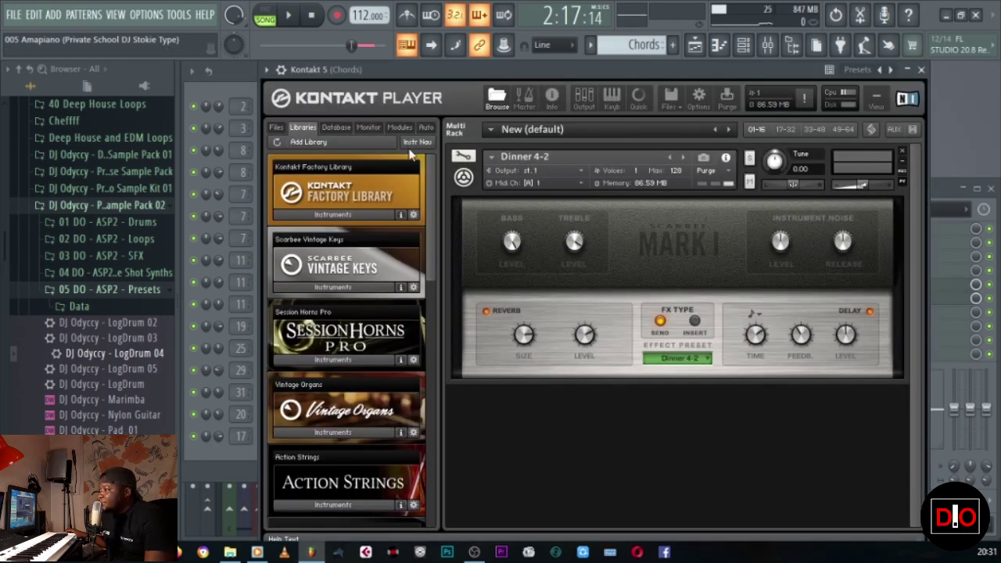
left_click(331, 287)
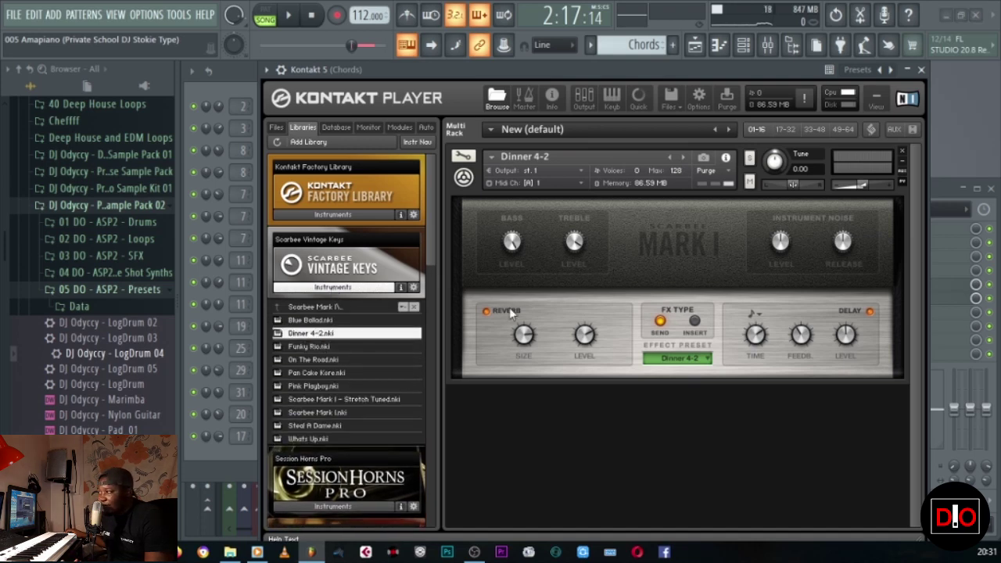
left_click(921, 69)
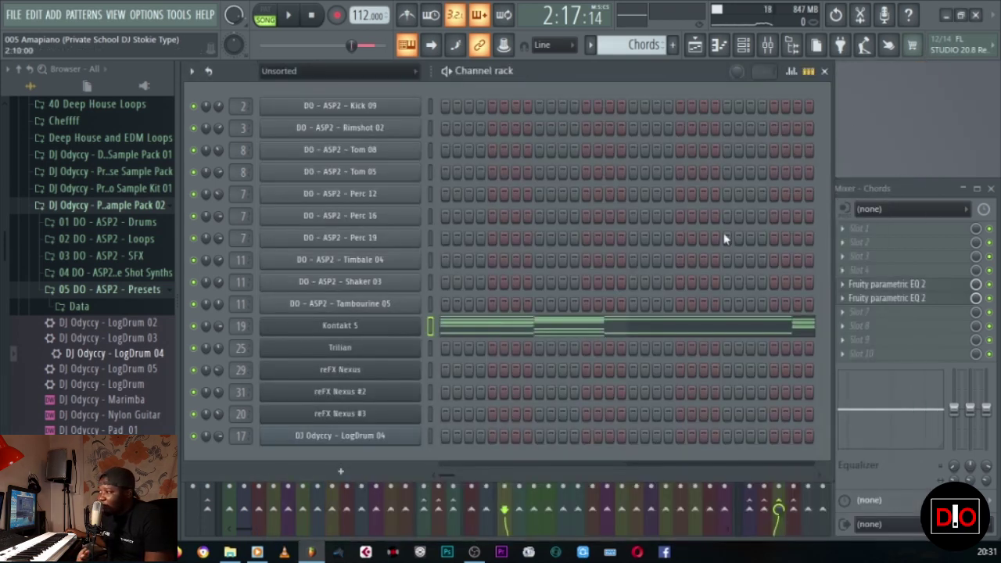
left_click(288, 16)
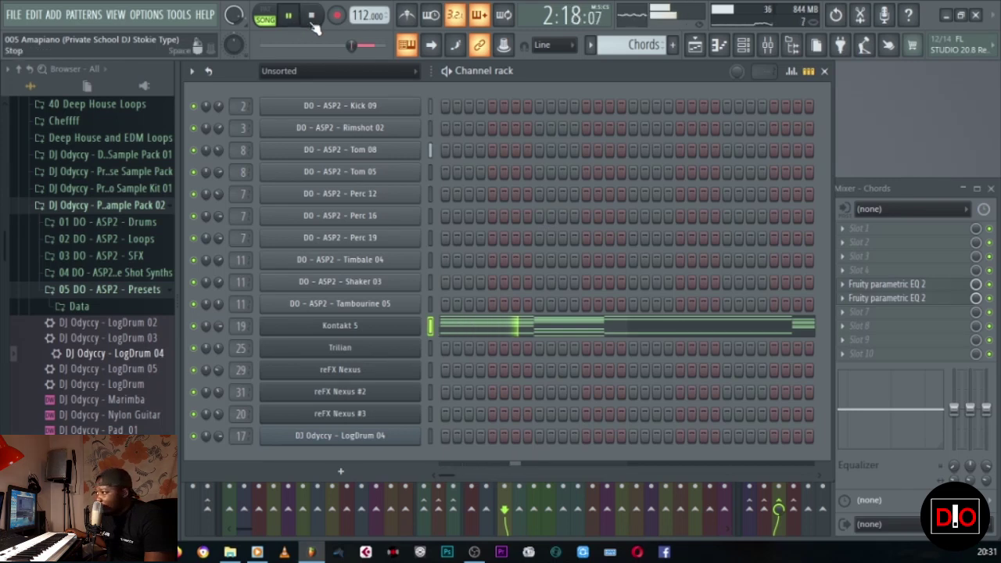
left_click(313, 17)
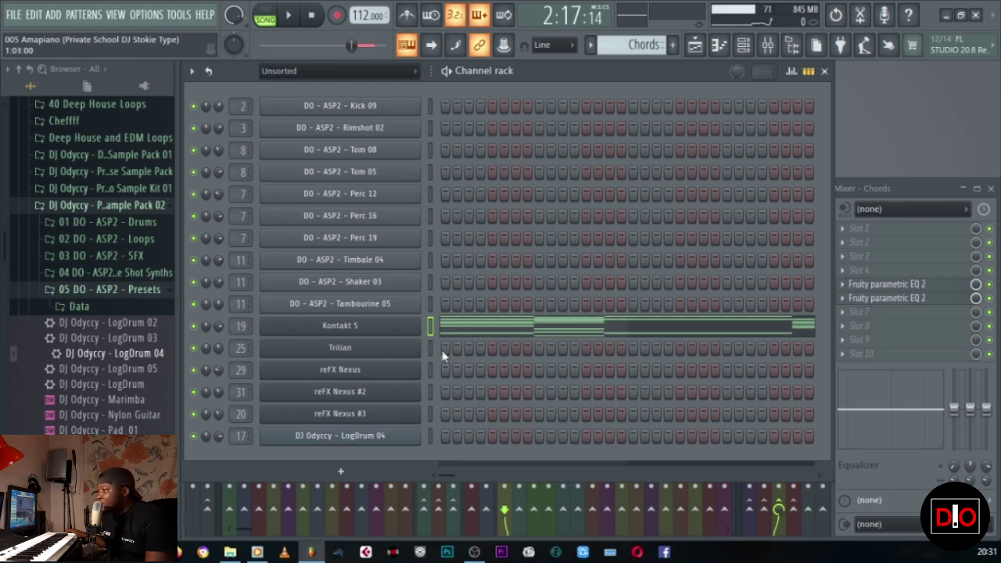
Step: Set the project's timebase to 24 PPQ, confirm the reduction, and briefly play the song to hear the change
left_click(145, 16)
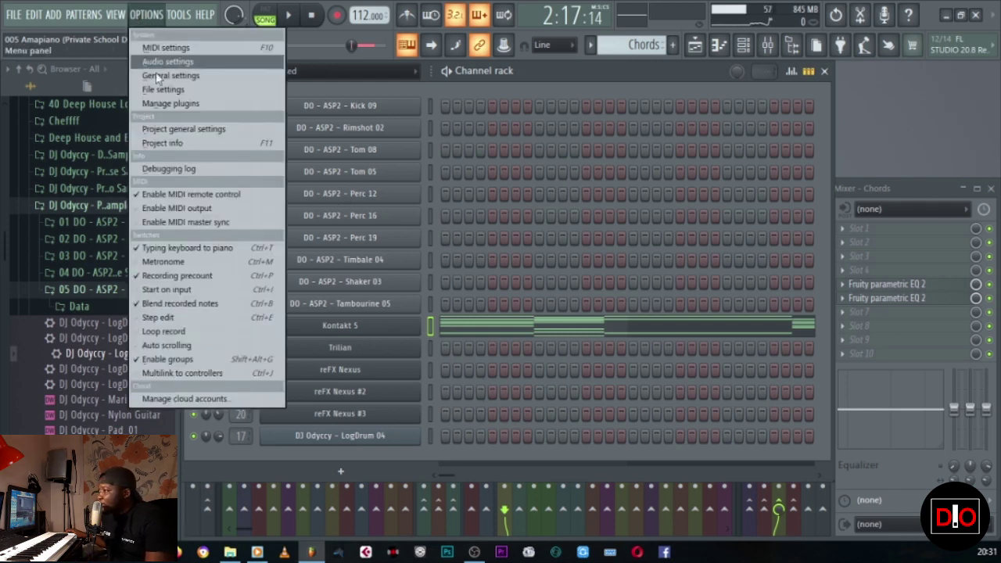
left_click(175, 130)
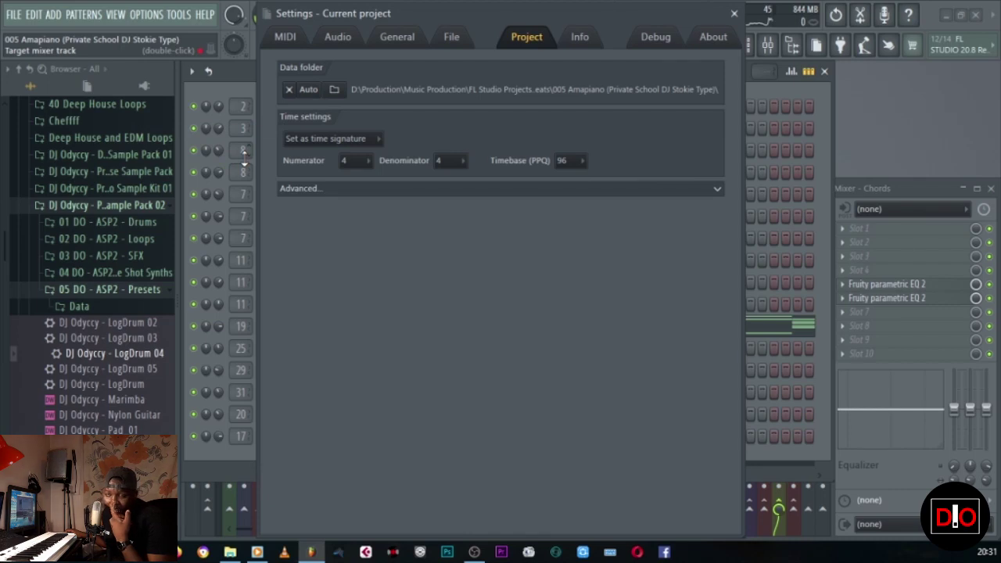
left_click(563, 161)
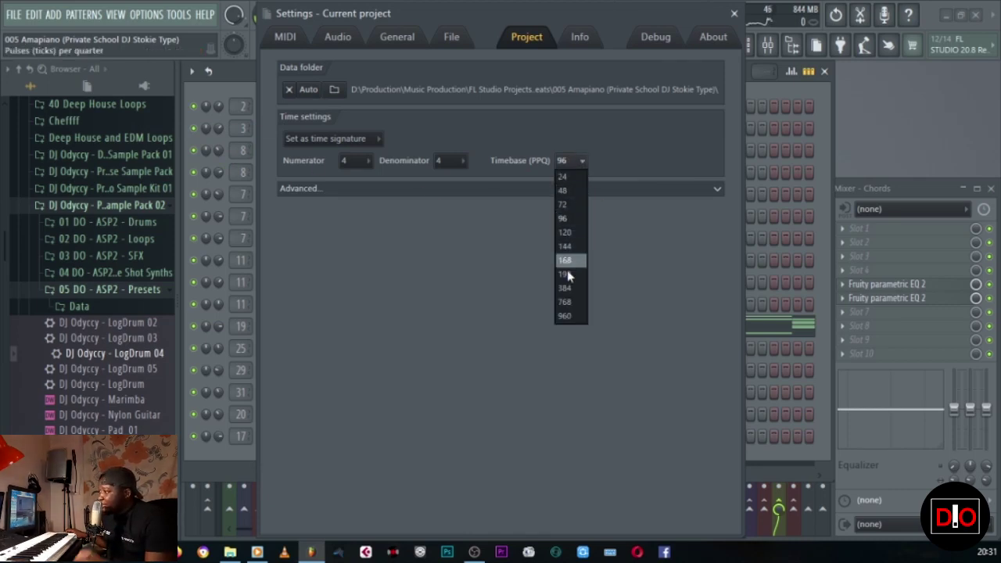
left_click(563, 176)
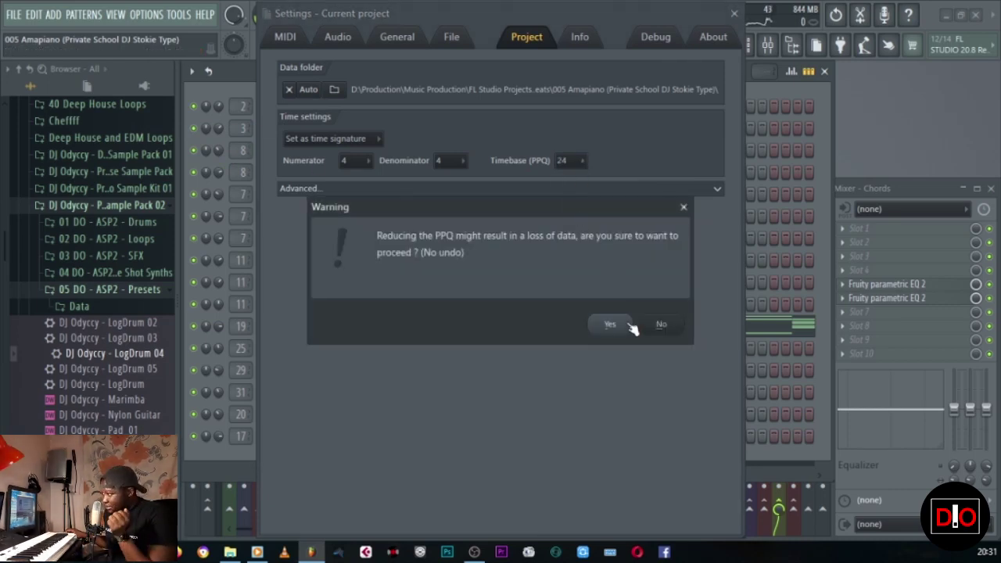
left_click(629, 325)
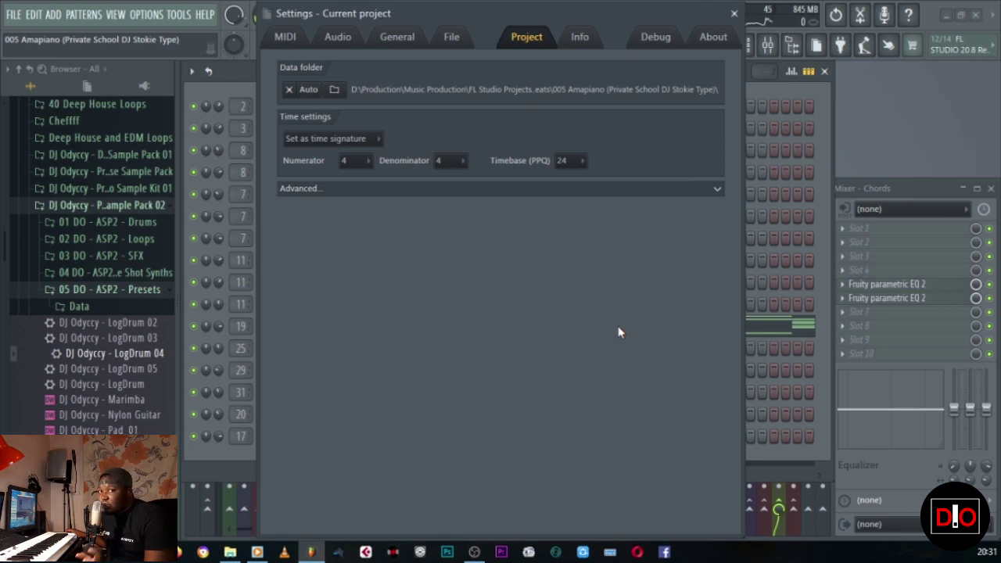
left_click(733, 13)
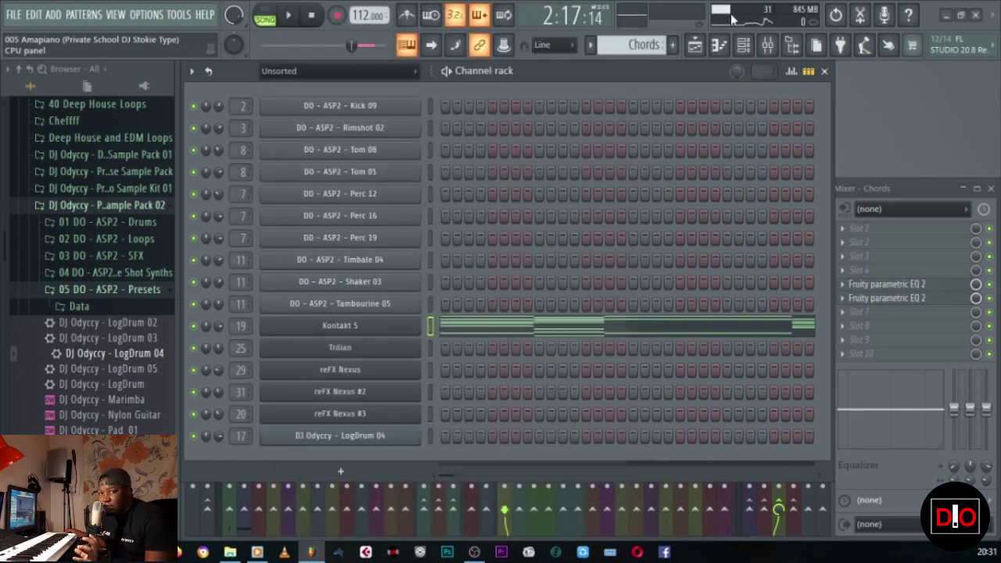
left_click(288, 14)
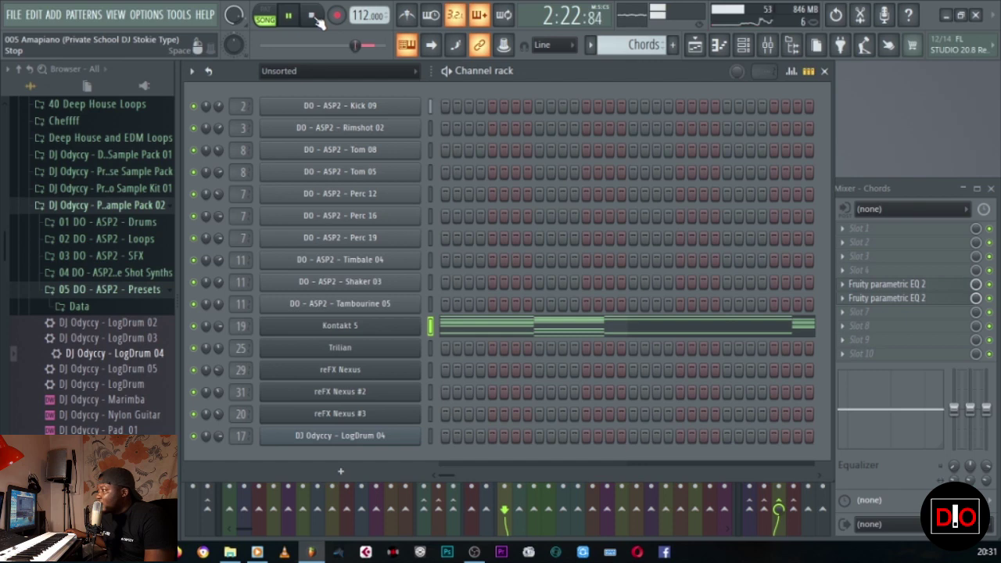
left_click(313, 17)
Step: Select the Guitar pattern, unmute Track 14 in the playlist, and audition the guitar with the chords from bar 65
left_click(694, 45)
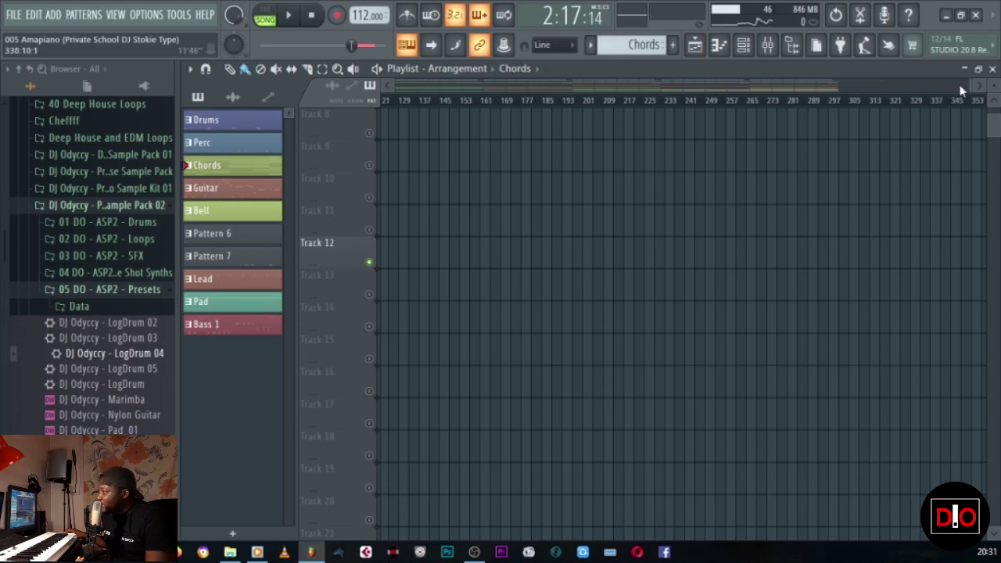
left_click_drag(968, 86, 250, 67)
left_click_drag(968, 84, 578, 78)
left_click_drag(493, 89, 759, 84)
left_click(243, 192)
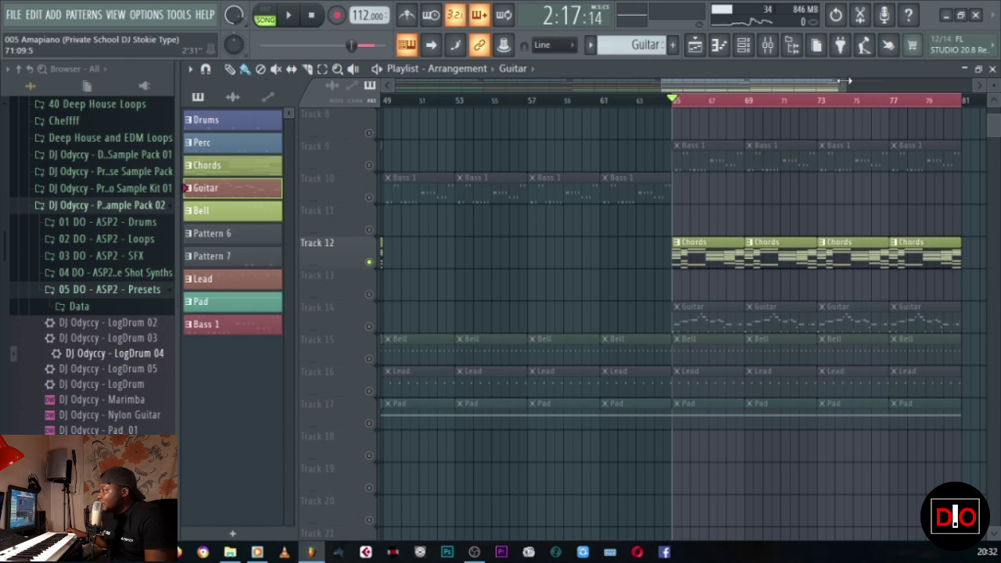
left_click_drag(843, 80, 835, 81)
left_click(370, 327)
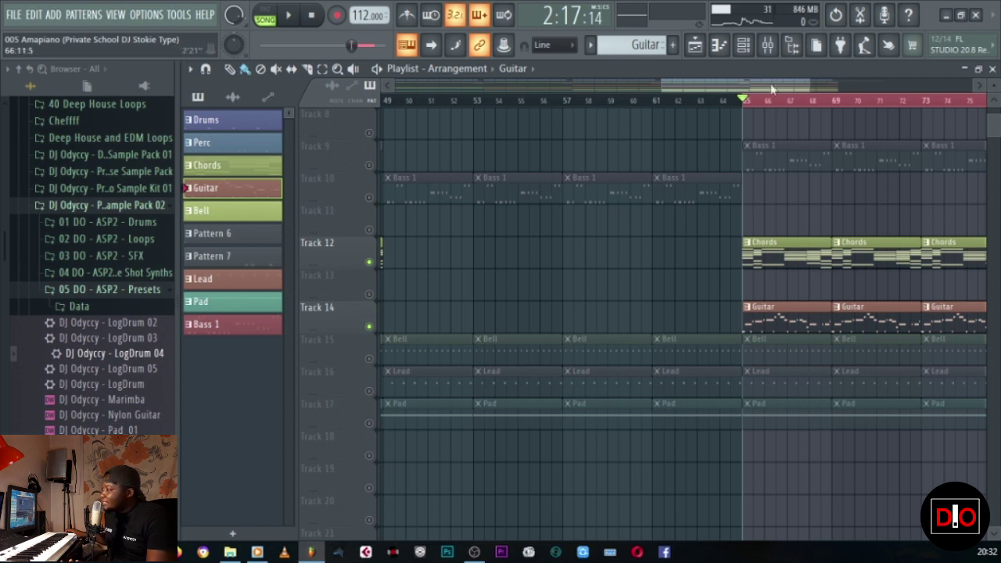
left_click_drag(748, 82, 796, 76)
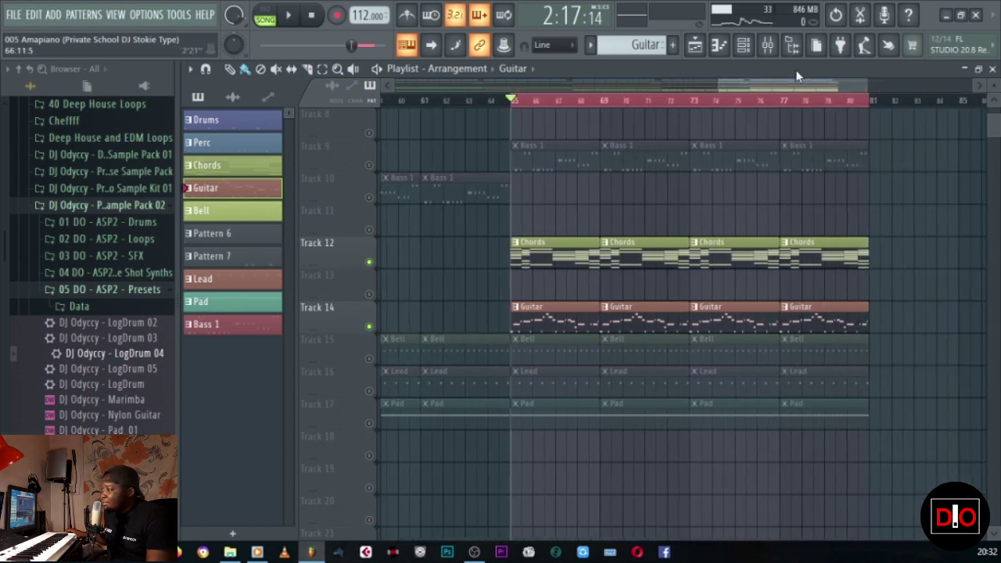
left_click(289, 16)
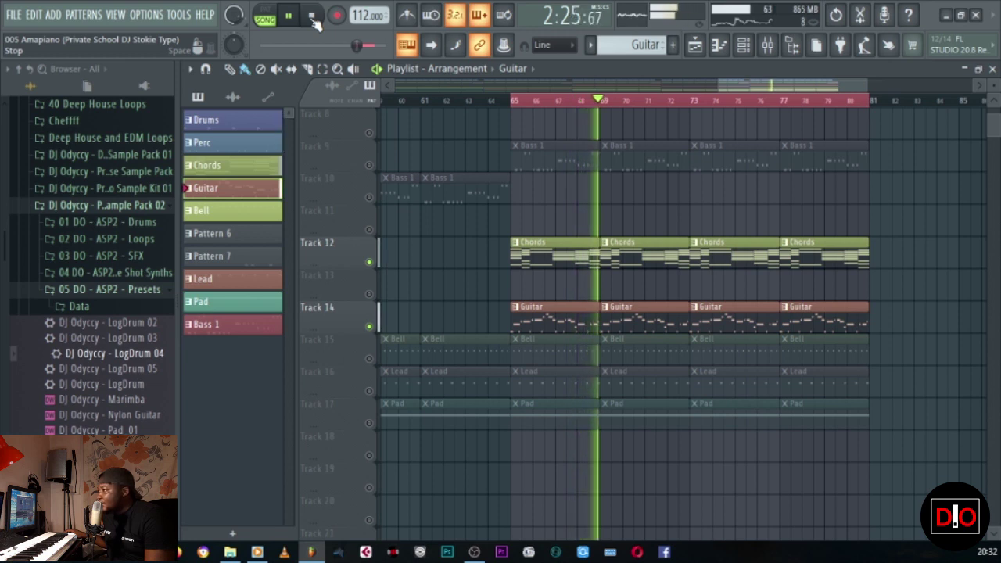
left_click(313, 17)
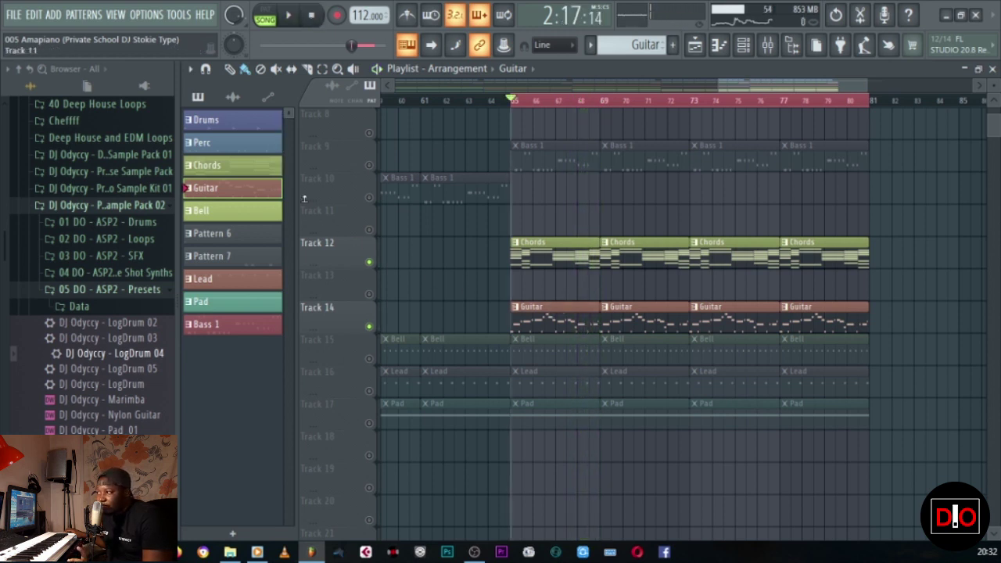
Step: Select the Guitar 1 mixer track, and render and replace the Guitar pattern as a 24-bit stereo WAV clip
right_click(244, 189)
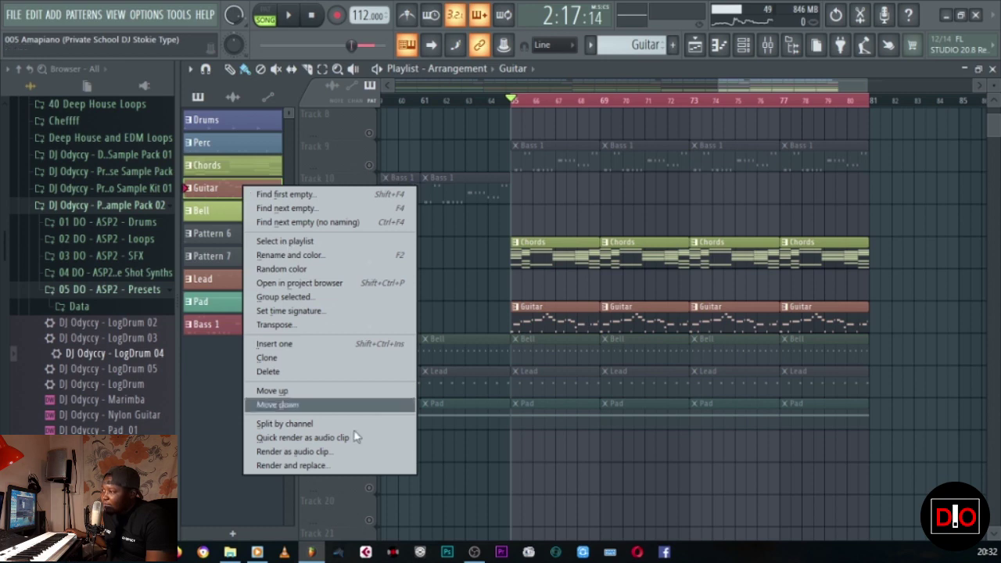
left_click(767, 44)
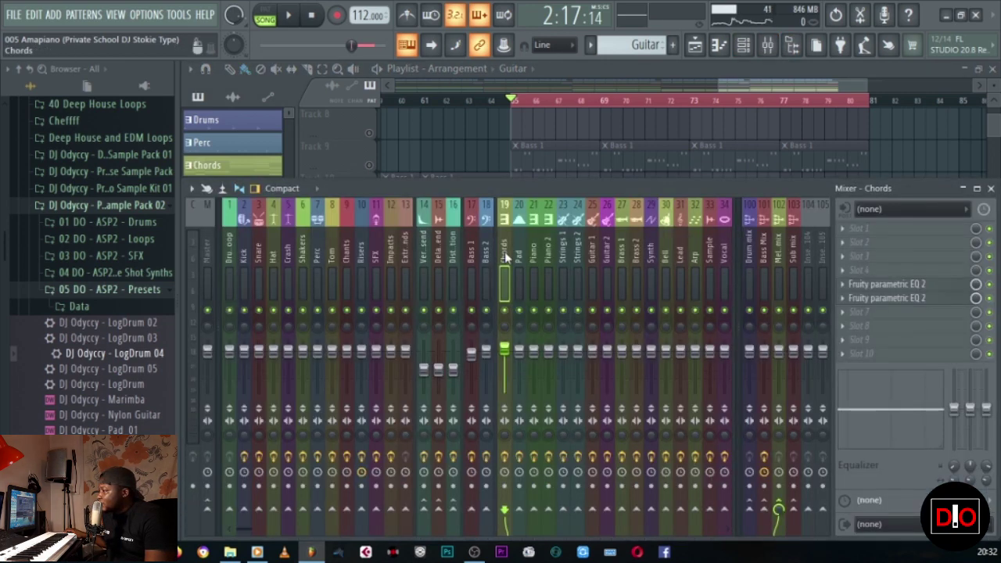
left_click(589, 268)
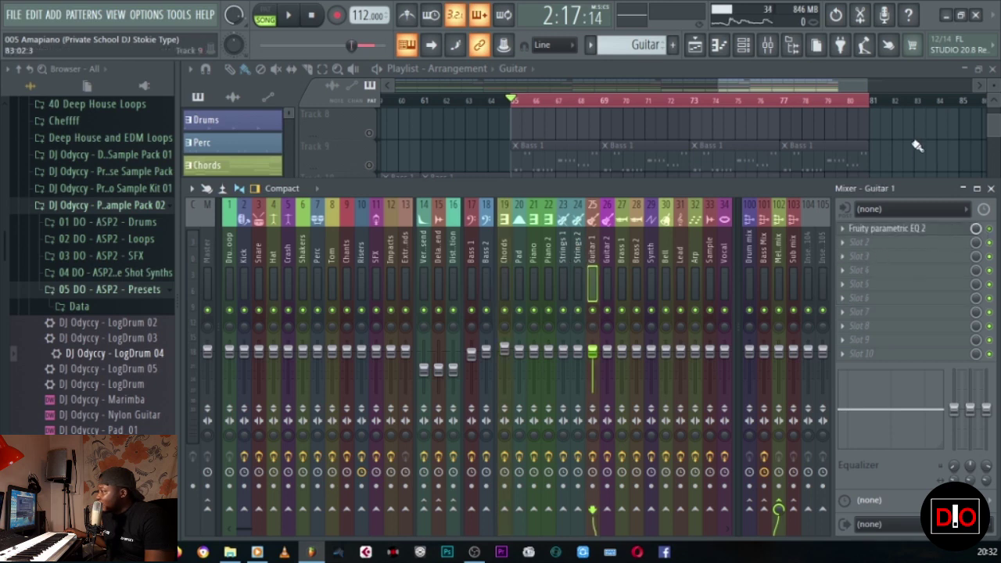
key("F9")
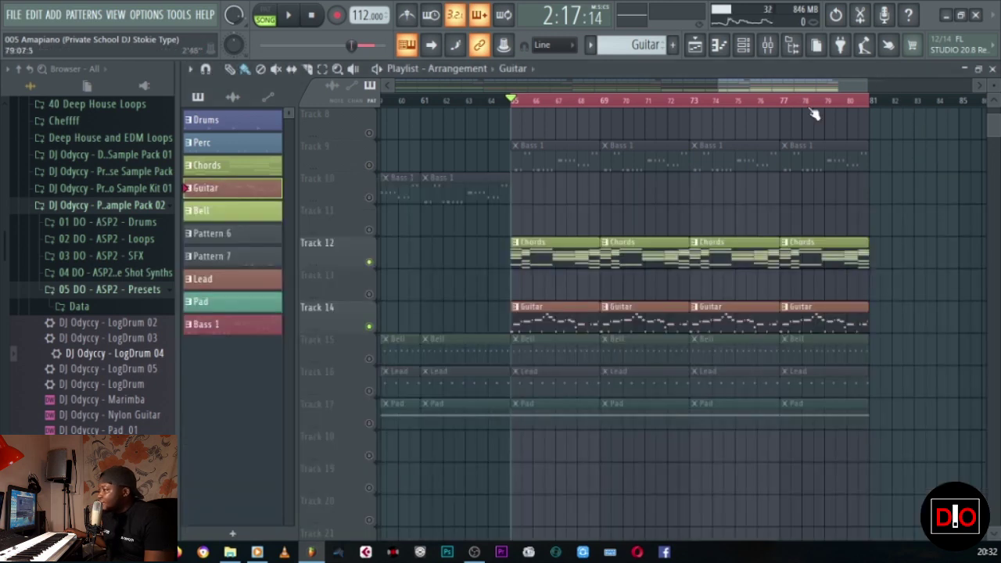
right_click(269, 186)
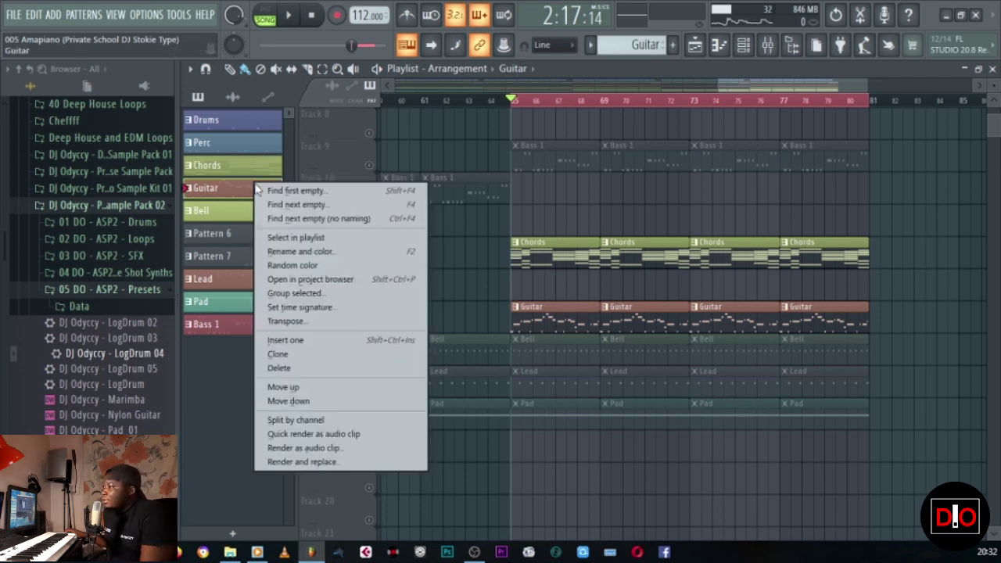
left_click(296, 461)
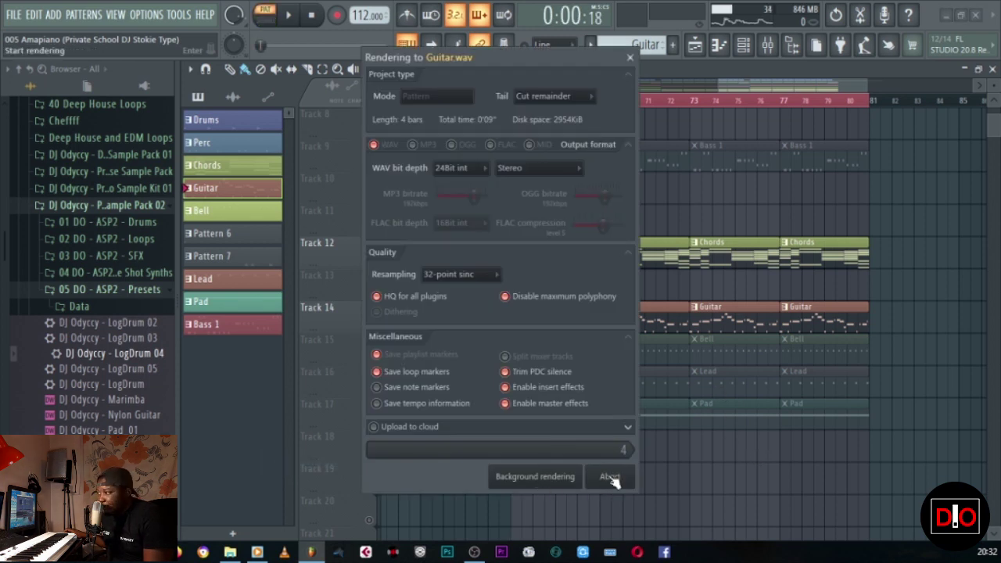
left_click(614, 479)
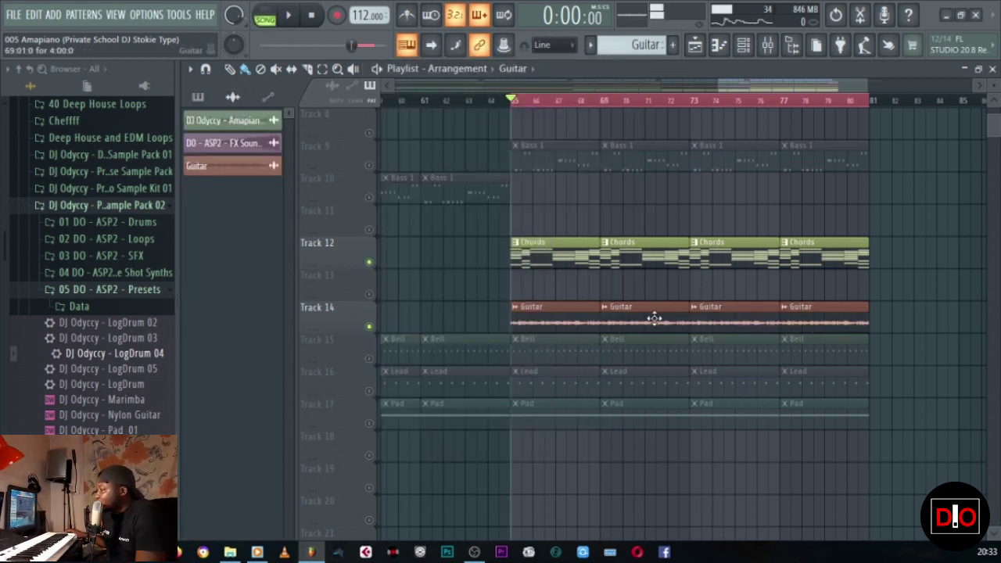
Step: Briefly play the rendered guitar with the chords, and route the Guitar audio clip to the guitar's mixer track
key("space")
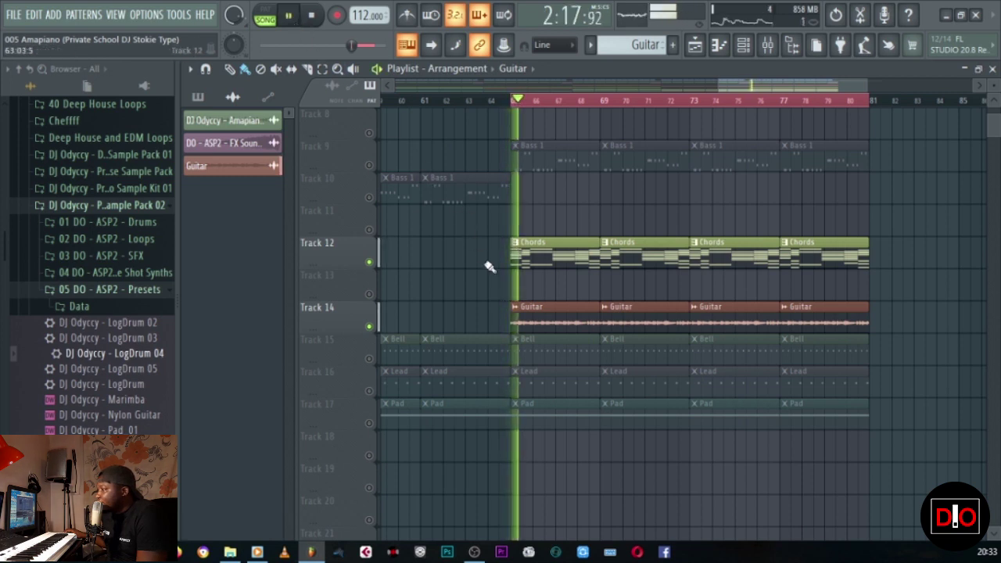
left_click(313, 17)
left_click(550, 244)
left_click(545, 319)
double_click(545, 320)
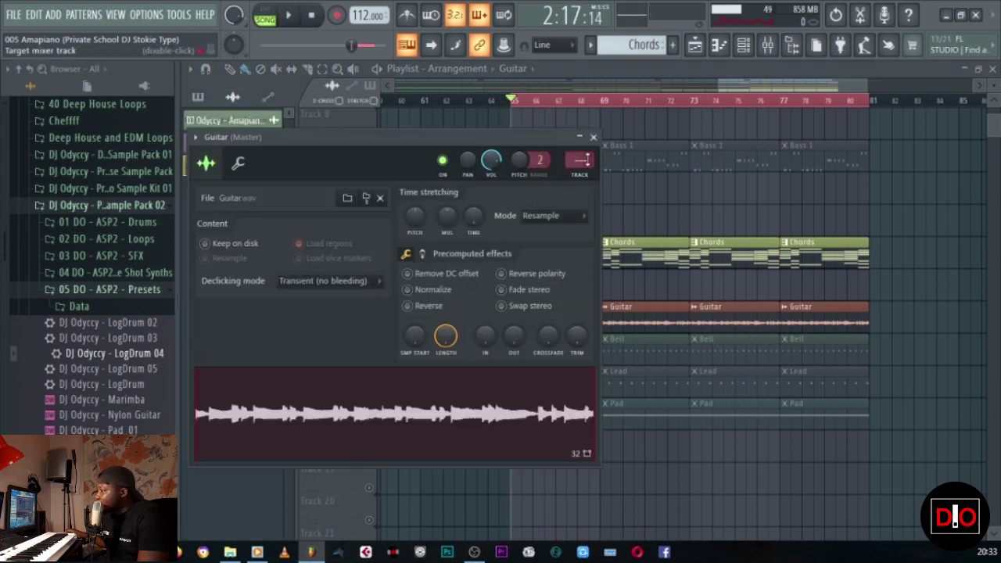
scroll(575, 159, "up", 7)
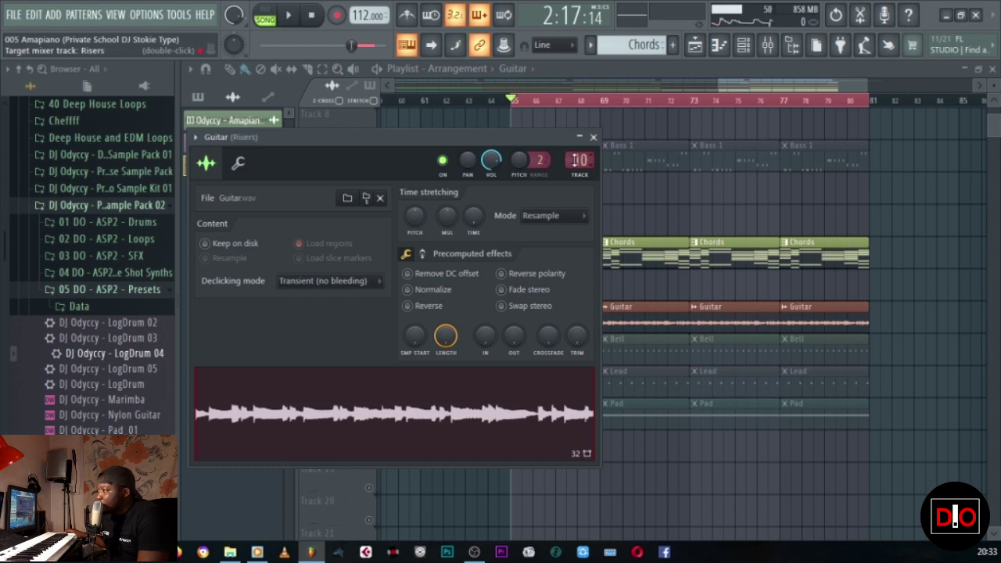
scroll(575, 160, "up", 1)
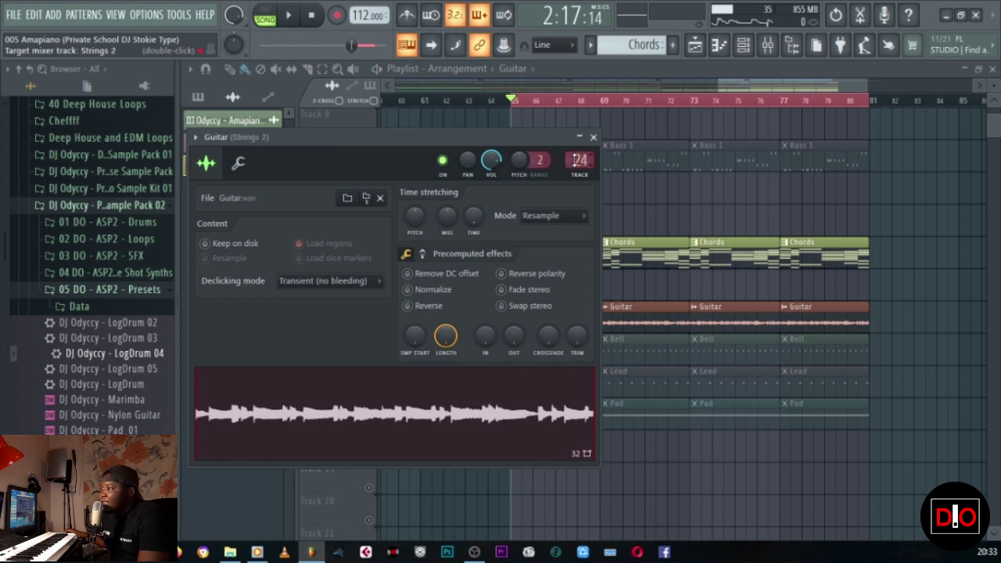
left_click(593, 136)
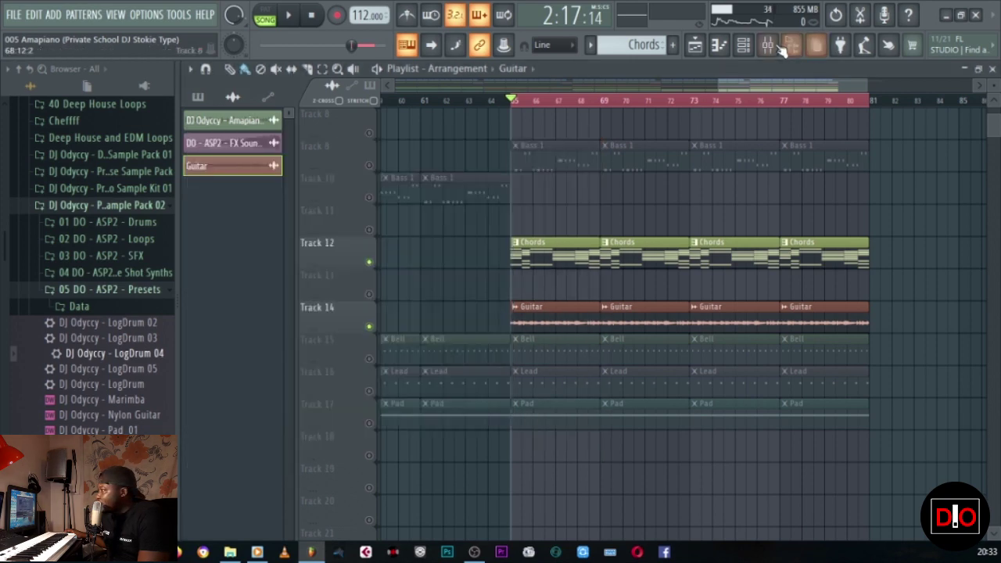
left_click(767, 45)
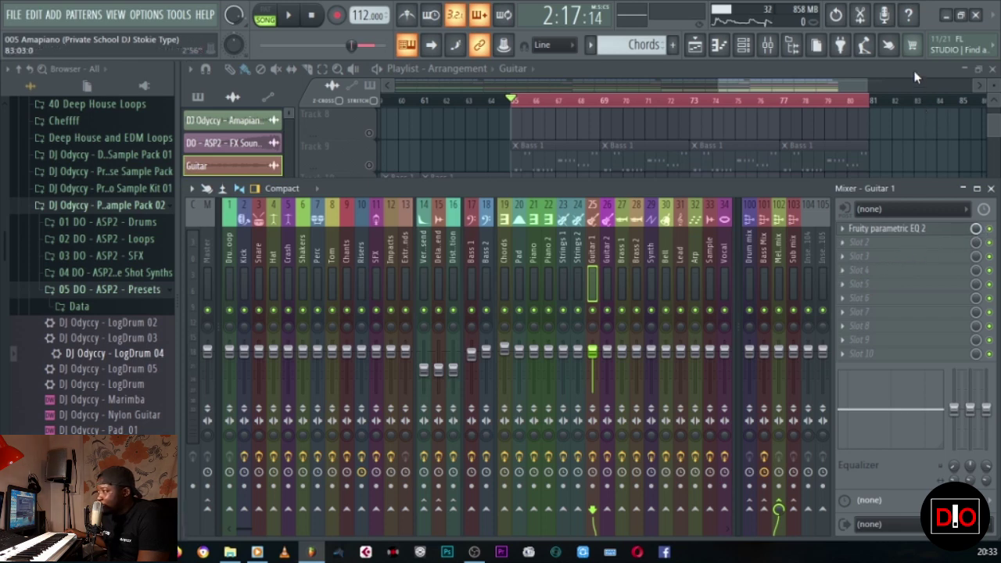
key("F9")
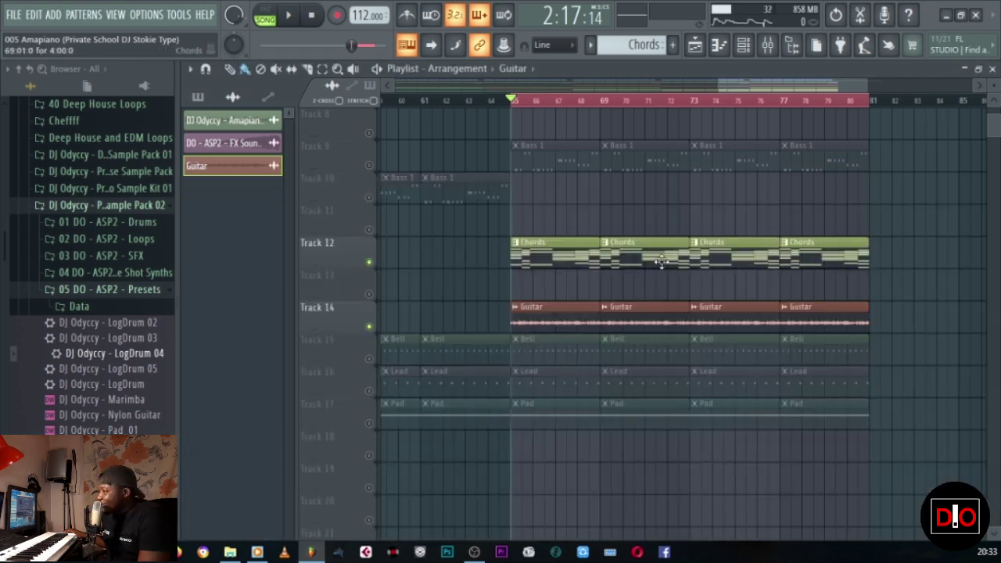
Step: Select the Chords pattern and bypass both Fruity parametric EQ 2 effects on the Chords mixer track
left_click(542, 261)
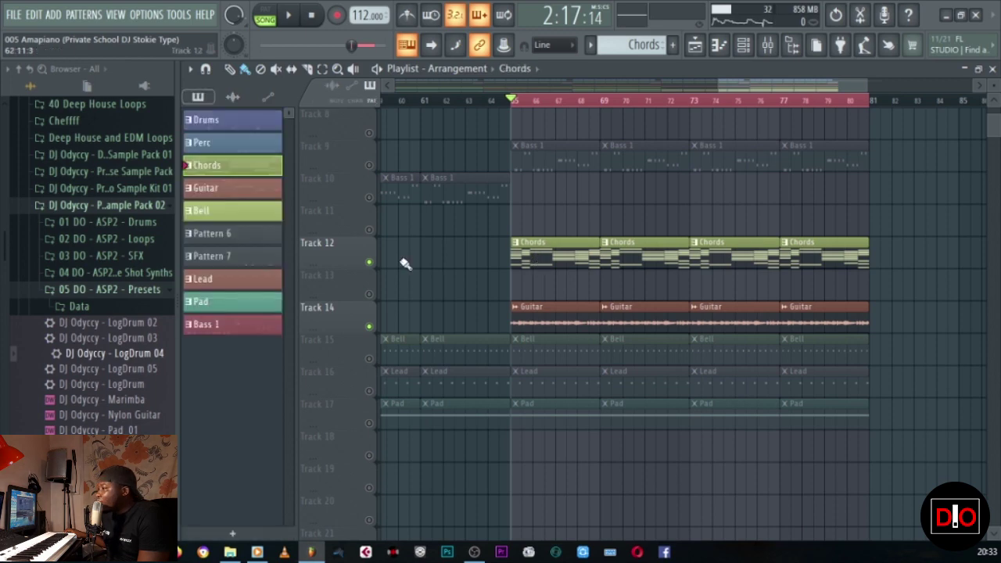
left_click(767, 45)
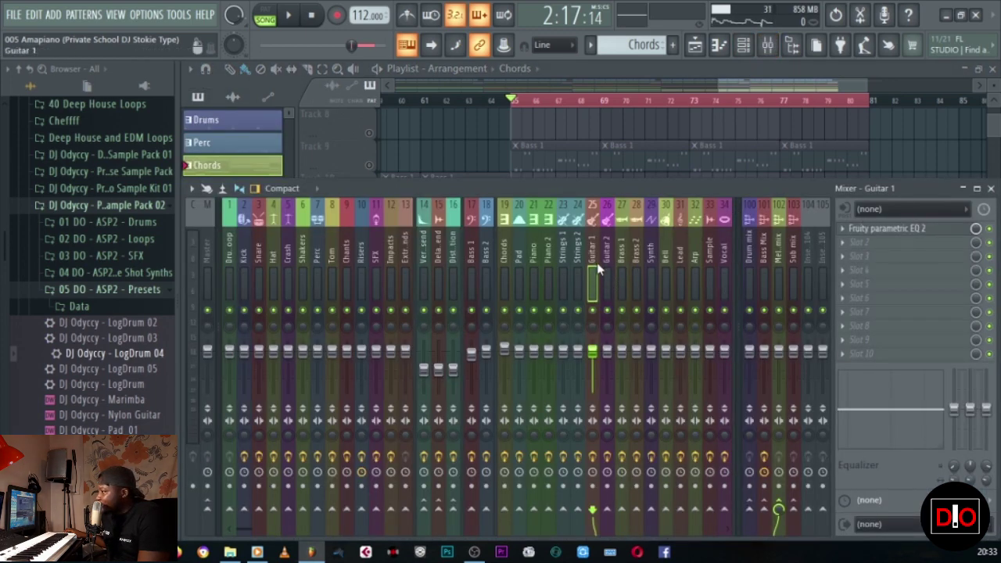
left_click(504, 260)
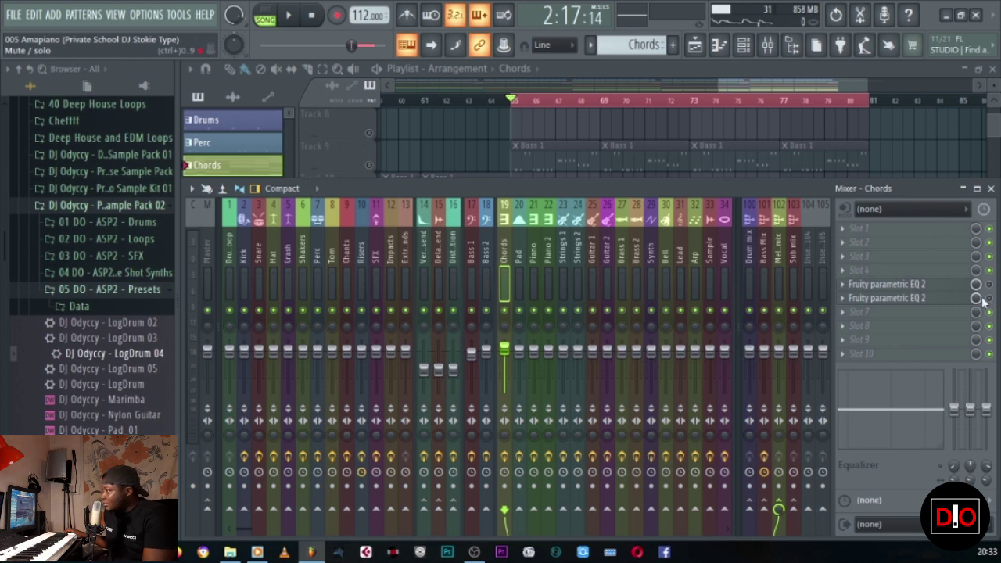
left_click(853, 71)
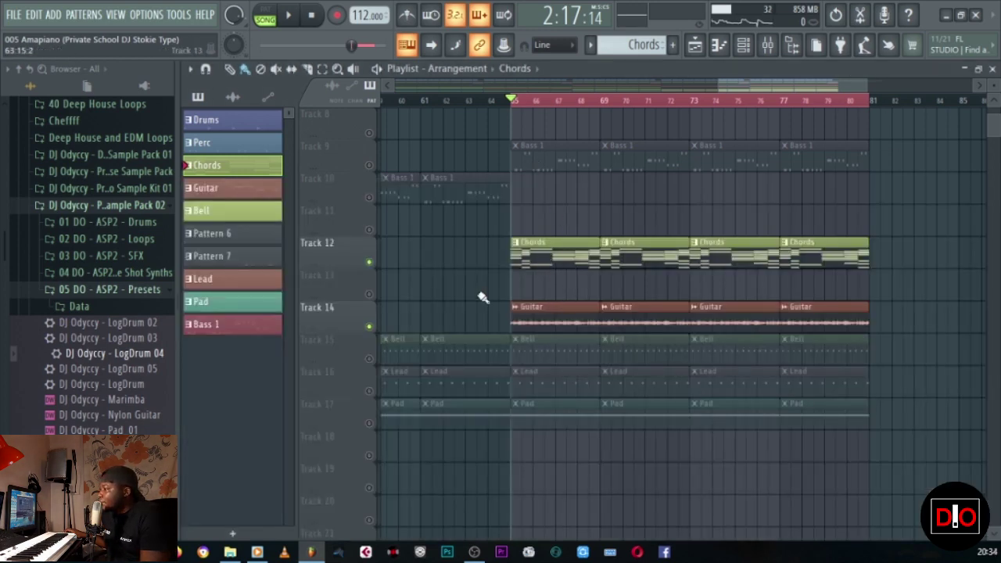
Step: Render and replace the Chords pattern so all its clips on Track 12 become audio clips
scroll(492, 291, "up", 4)
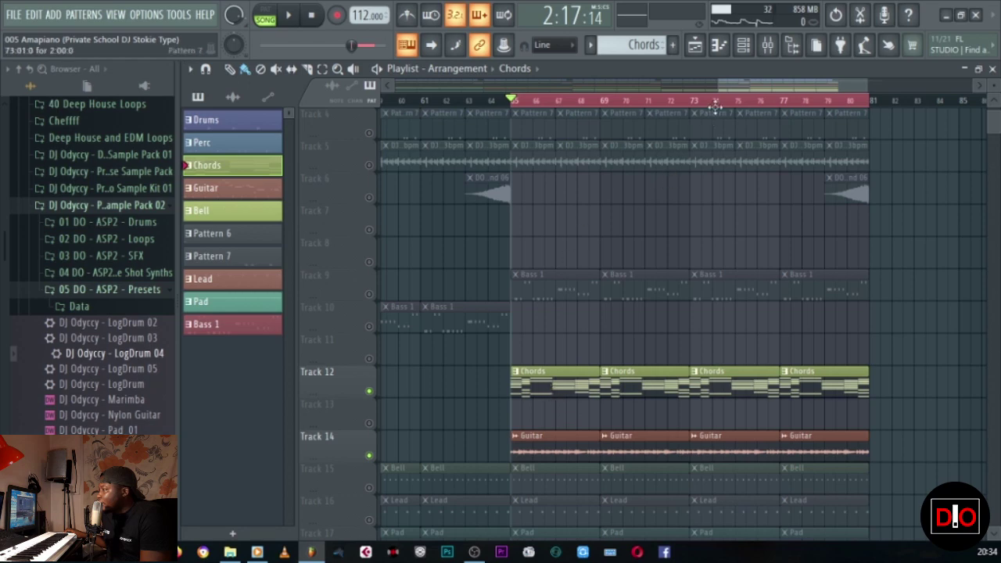
left_click_drag(719, 86, 396, 86)
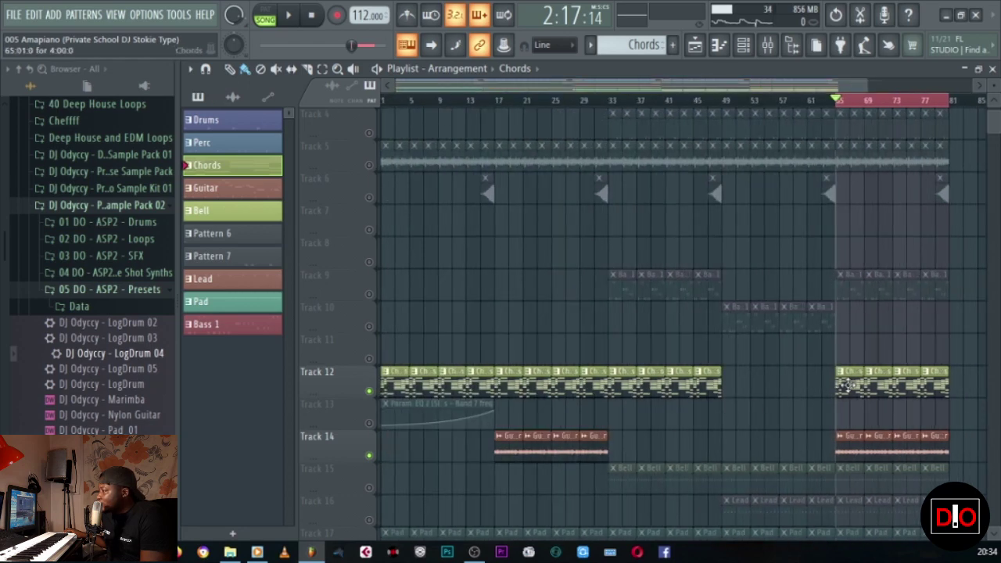
right_click(239, 171)
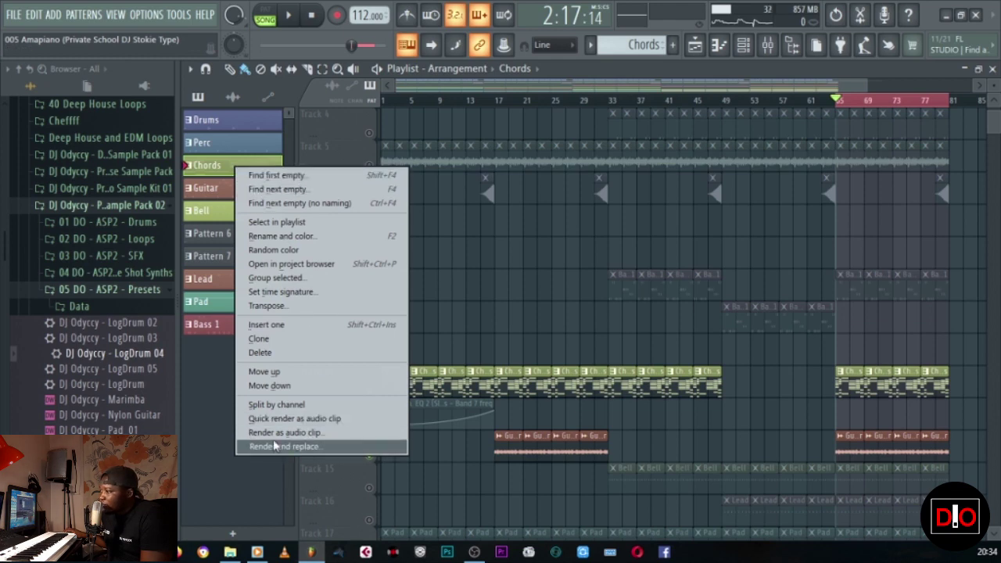
left_click(273, 445)
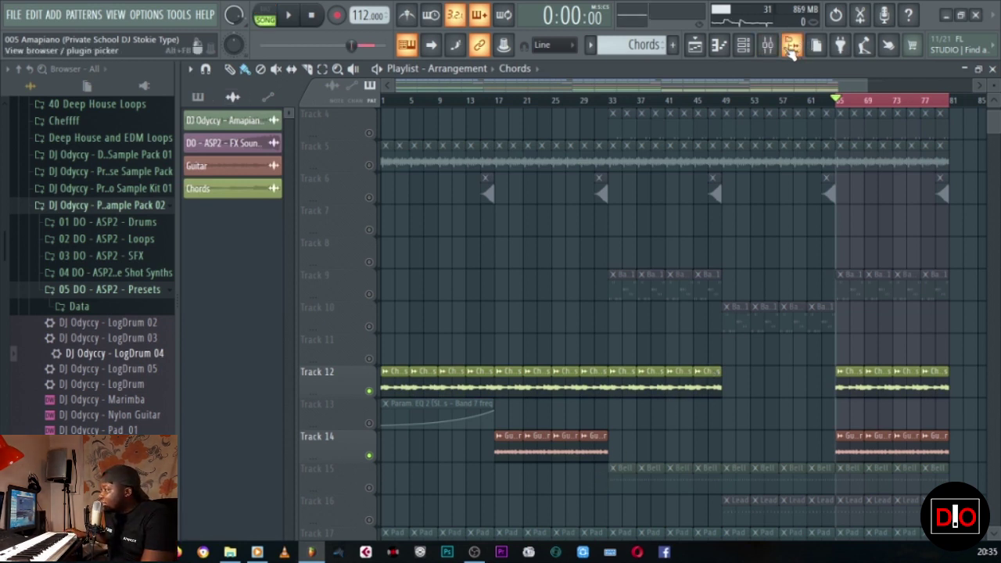
Step: Route the Chords audio clip to mixer track 19 (Chords) and check that track's settings in the mixer
double_click(706, 385)
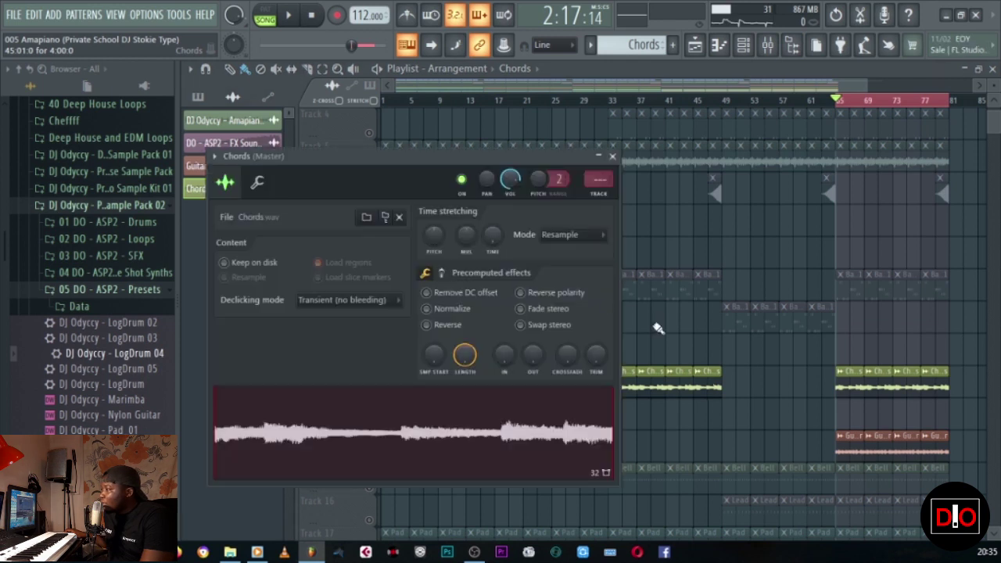
scroll(600, 180, "up", 1)
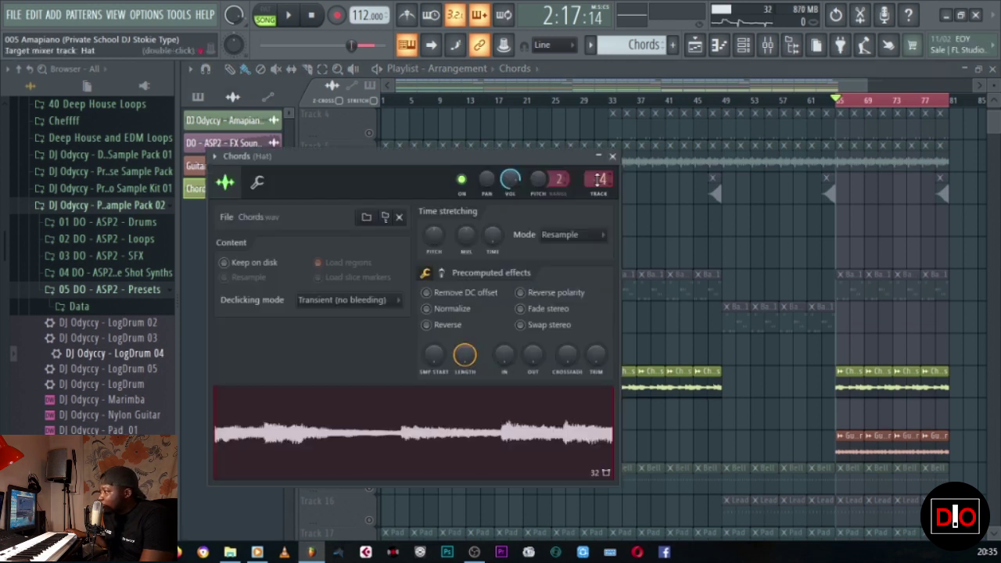
scroll(600, 181, "up", 3)
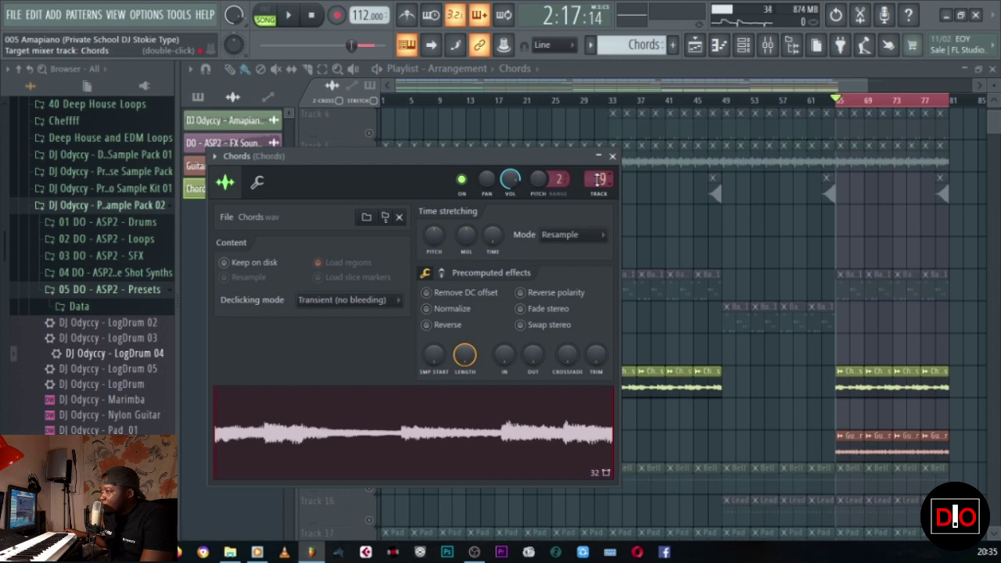
left_click(612, 156)
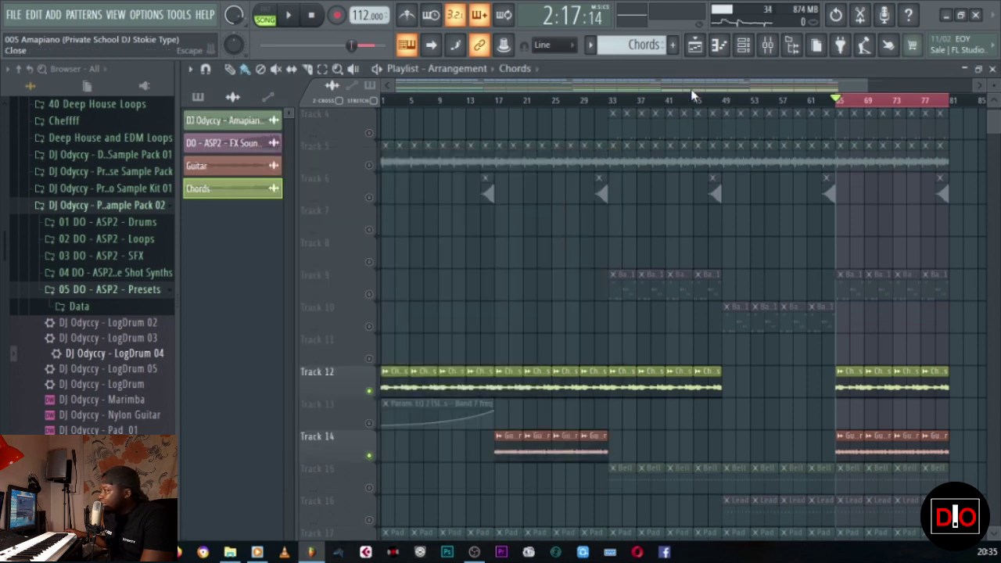
left_click(769, 46)
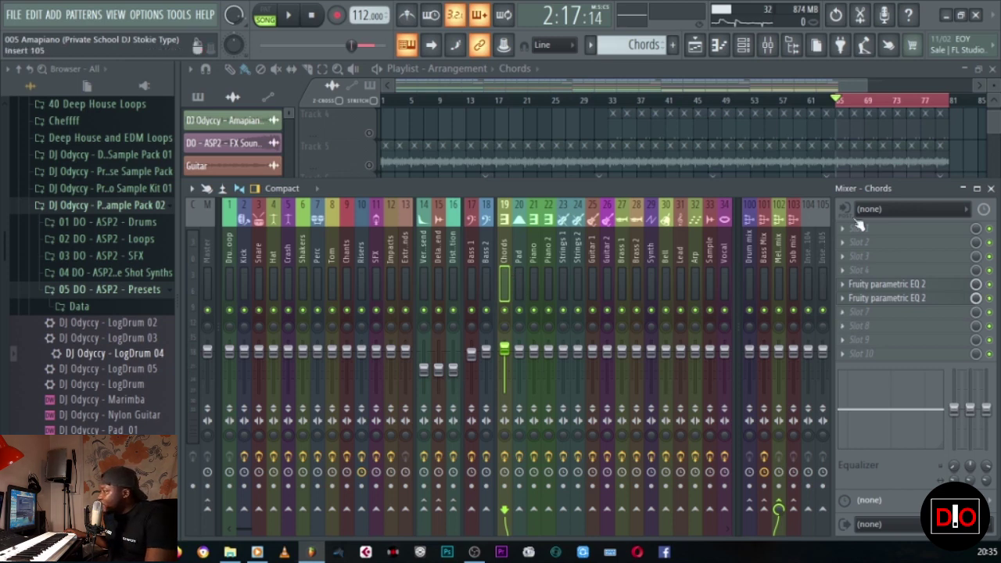
left_click(991, 190)
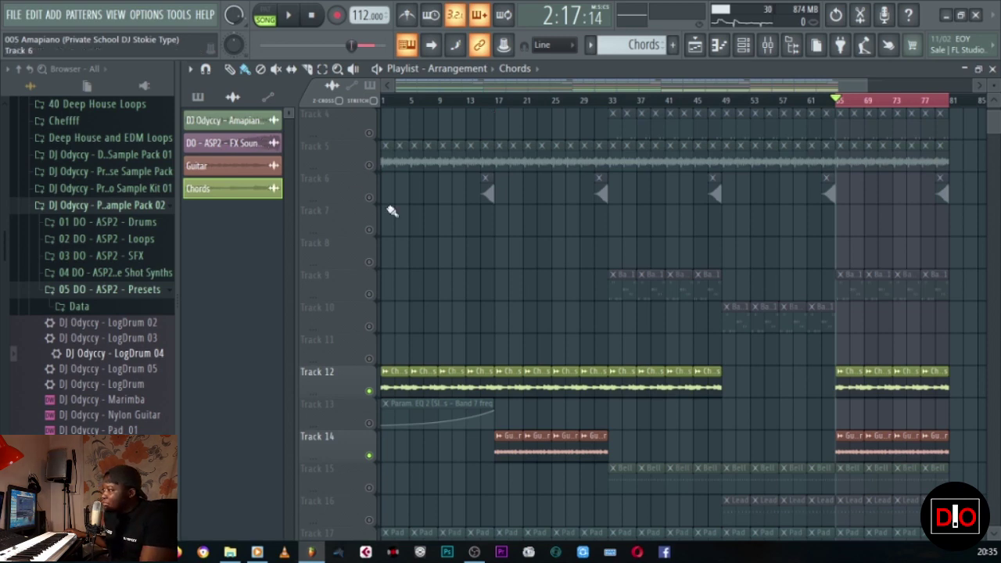
Step: Play the rendered Chords and Guitar clips together in the arrangement from bar 65
scroll(444, 238, "up", 3)
scroll(444, 238, "down", 7)
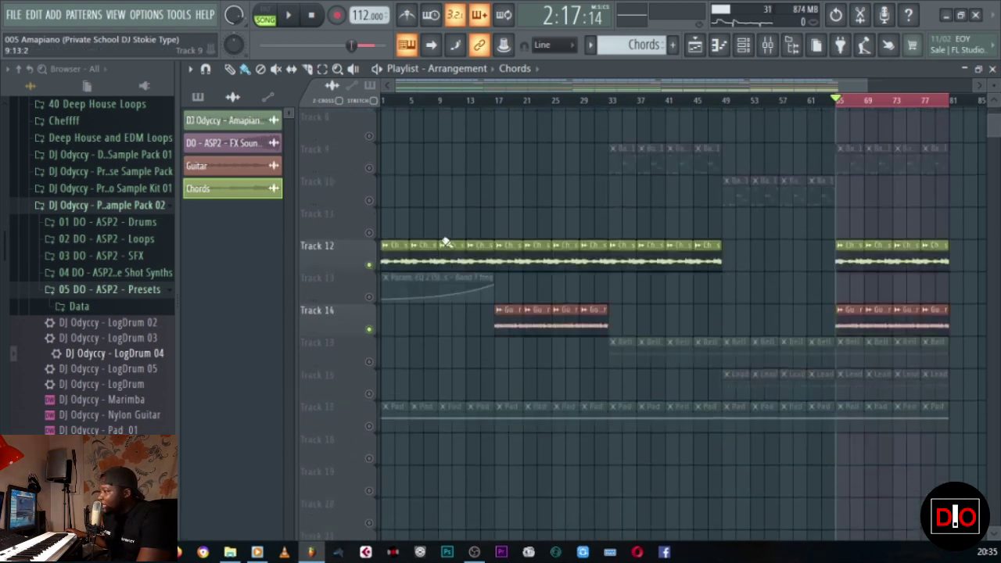
left_click(291, 17)
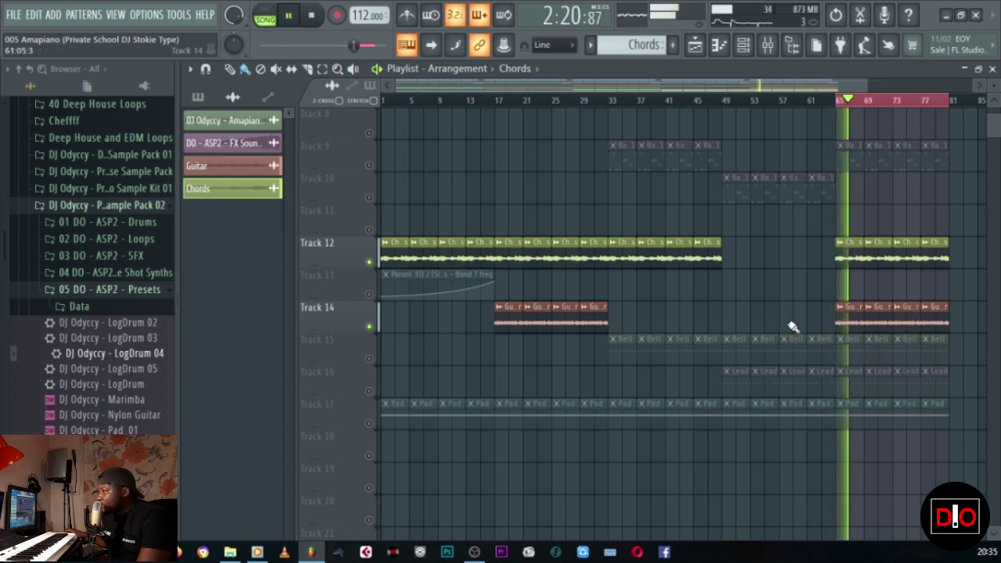
left_click(846, 321)
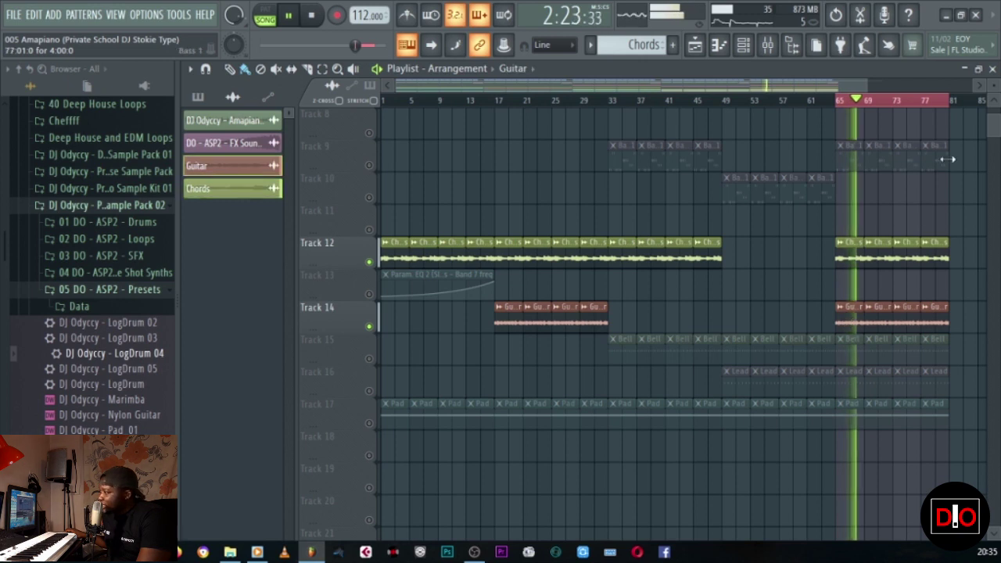
Step: Select the original Guitar pattern, stop playback and open the Trilian channel's notes in the piano roll
left_click(202, 99)
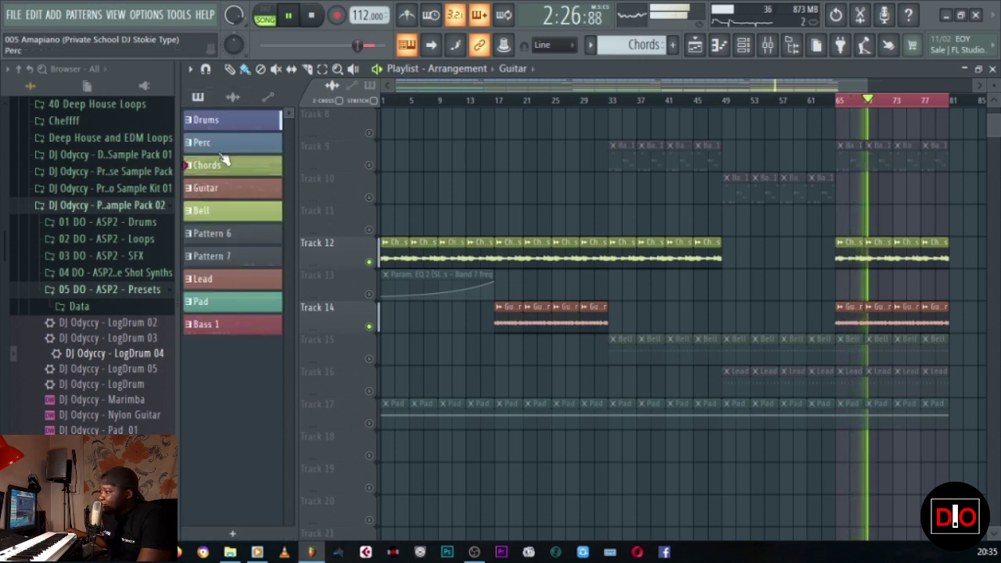
left_click(217, 188)
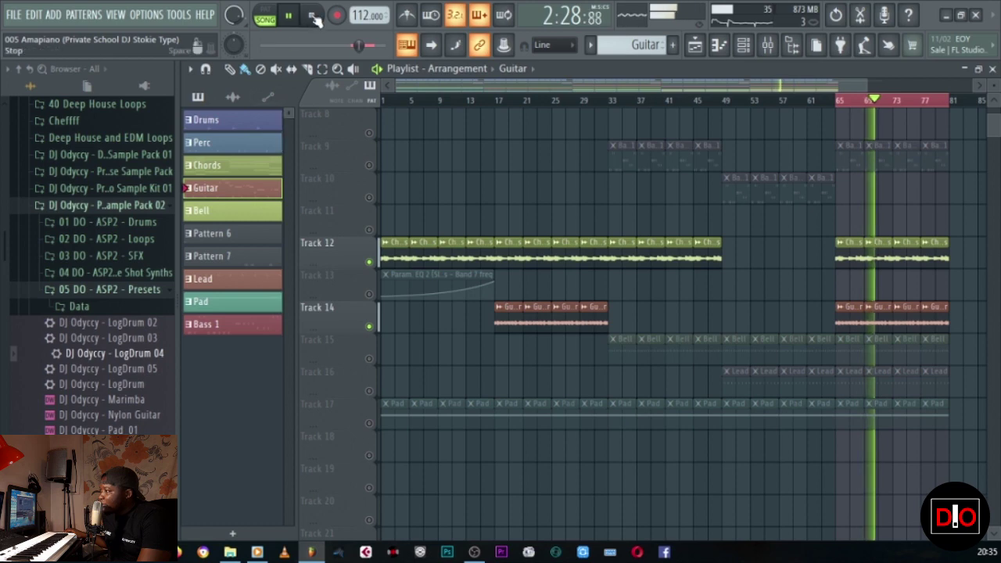
left_click(312, 16)
key("F6")
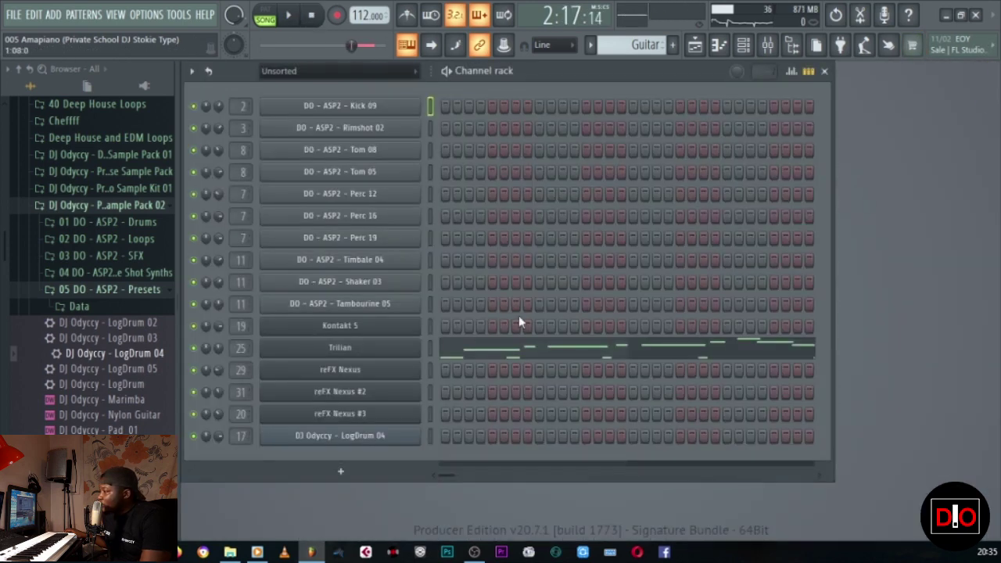
left_click(501, 356)
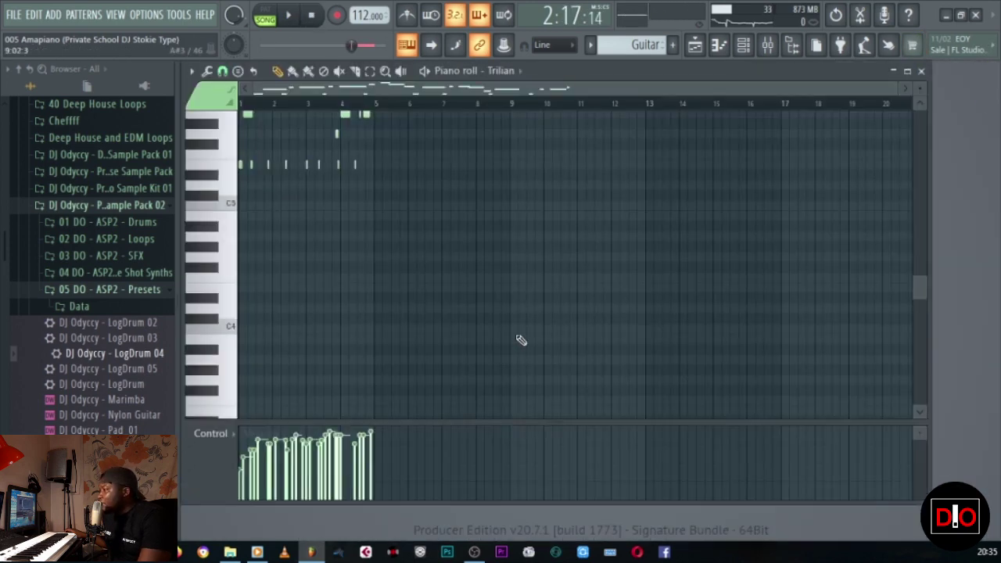
Step: Audition the Guitar pattern on its own while examining its melody notes, and return to song mode with the piano roll closed
left_click(267, 14)
left_click(290, 16)
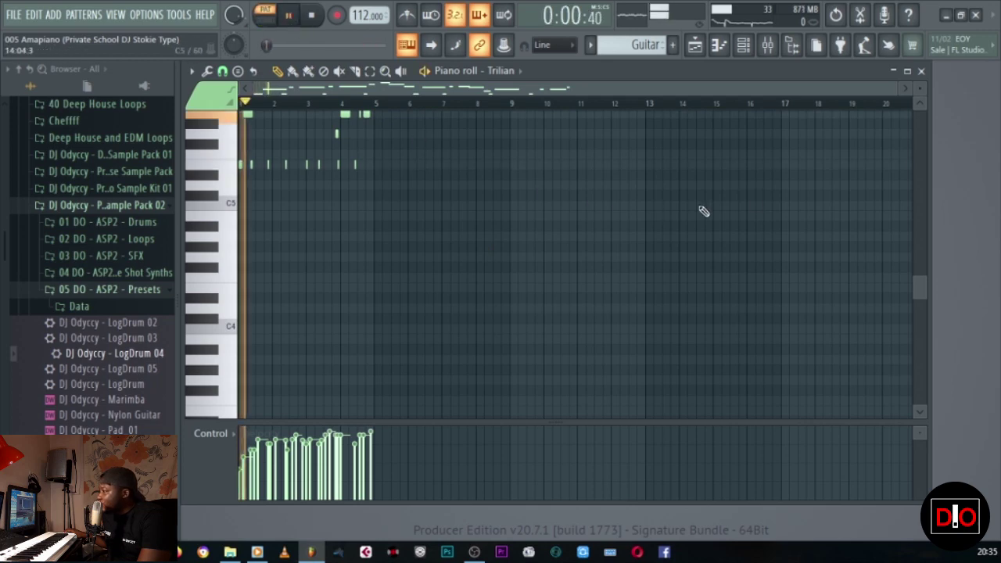
left_click_drag(897, 90, 632, 90)
scroll(633, 219, "up", 3)
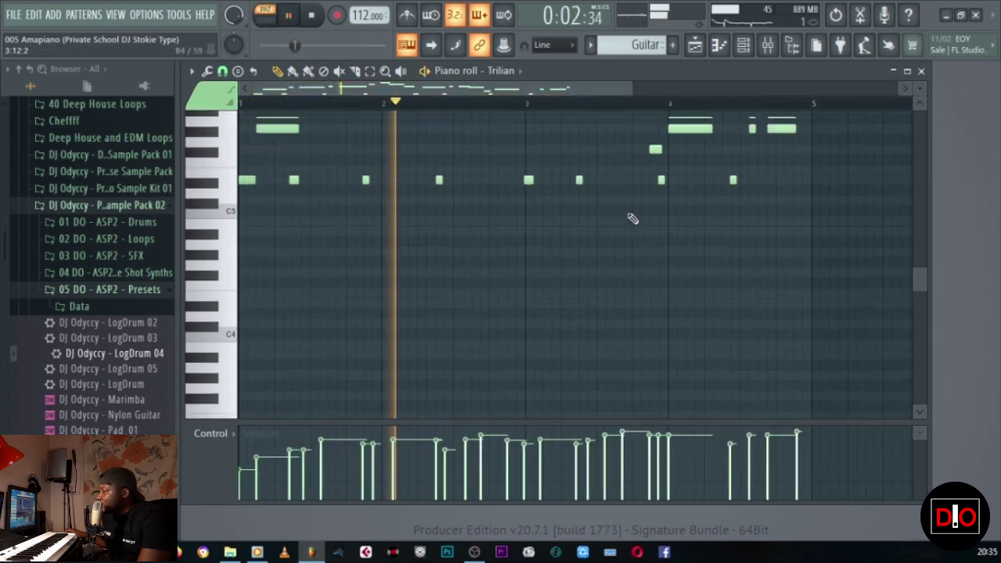
scroll(633, 219, "up", 3)
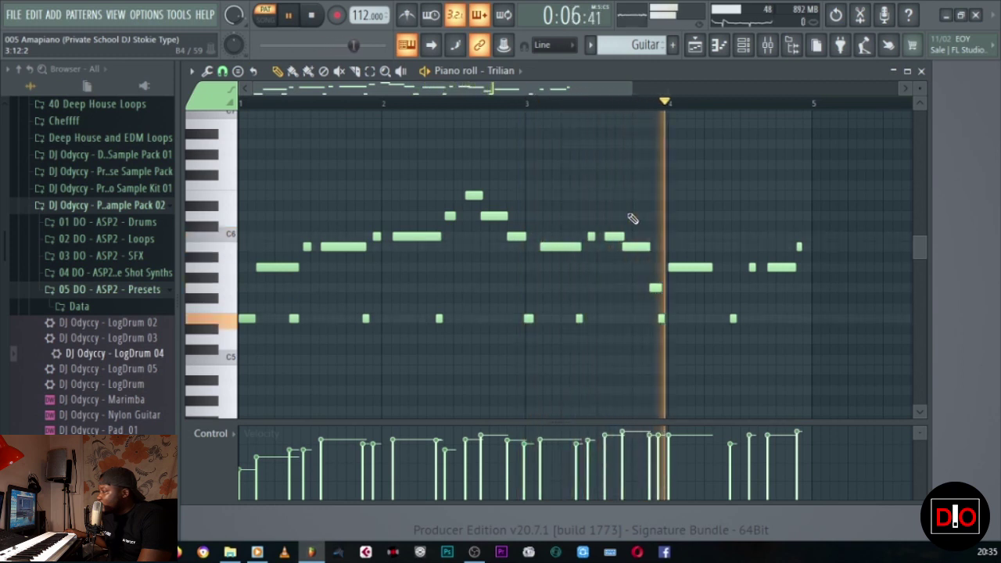
key("space")
left_click(270, 20)
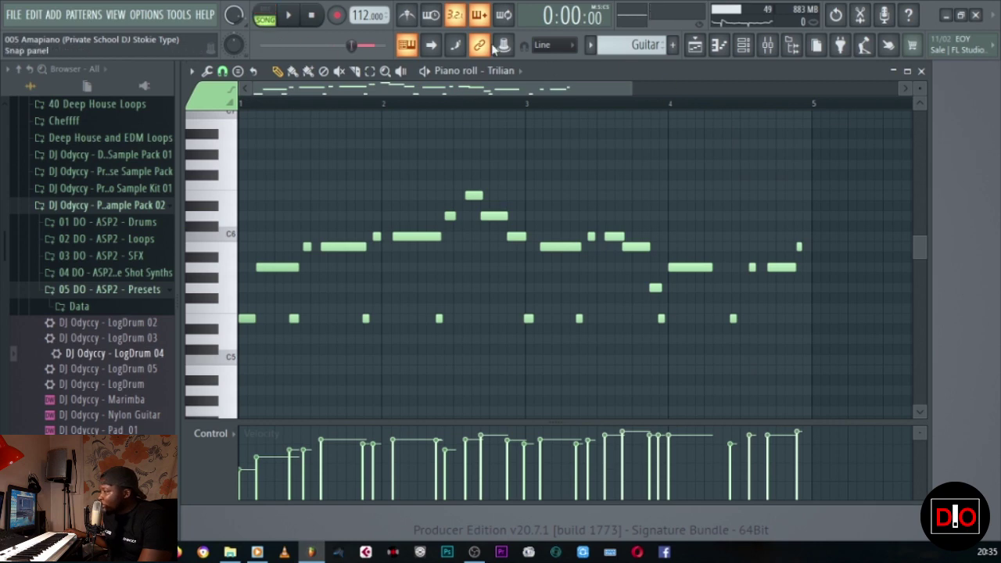
left_click(923, 71)
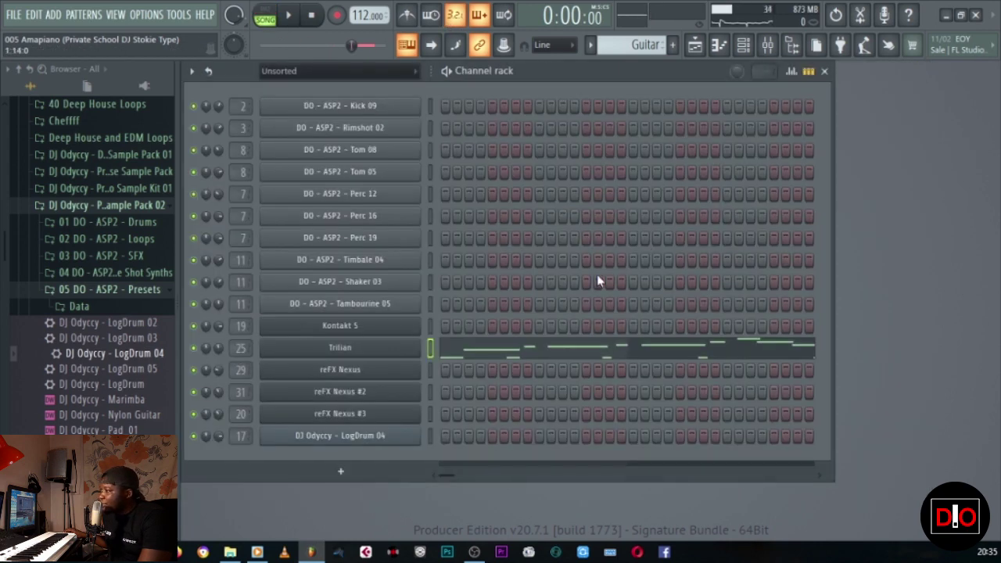
Step: Examine the guitar's sound patch and effects rack in the Trilian instrument, and close it
left_click(403, 347)
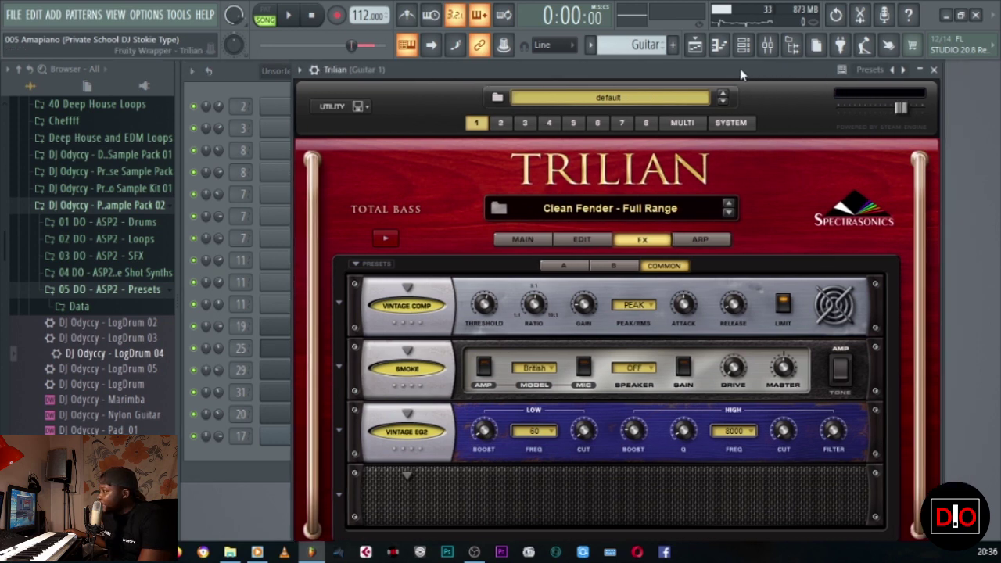
left_click_drag(752, 69, 720, 69)
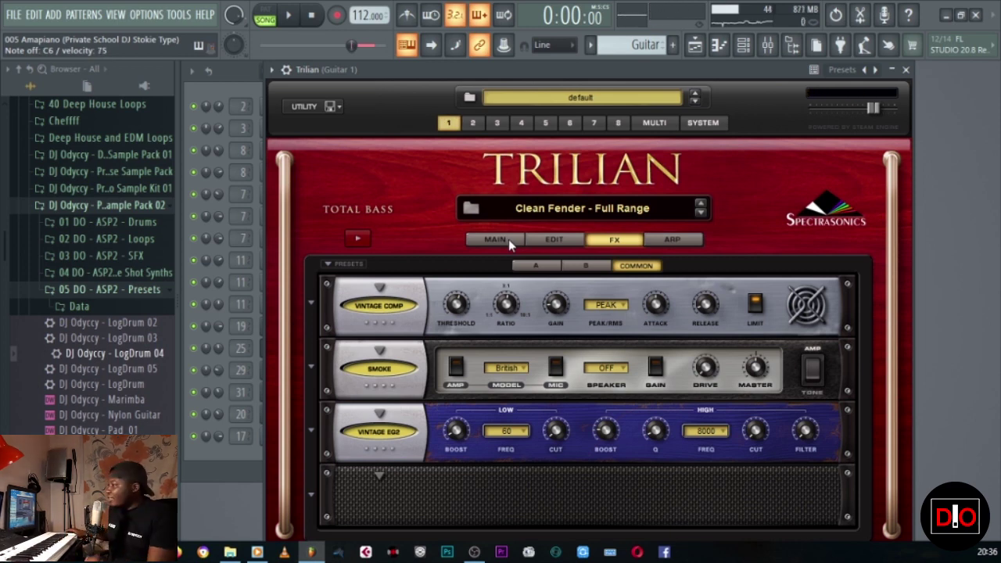
left_click(906, 70)
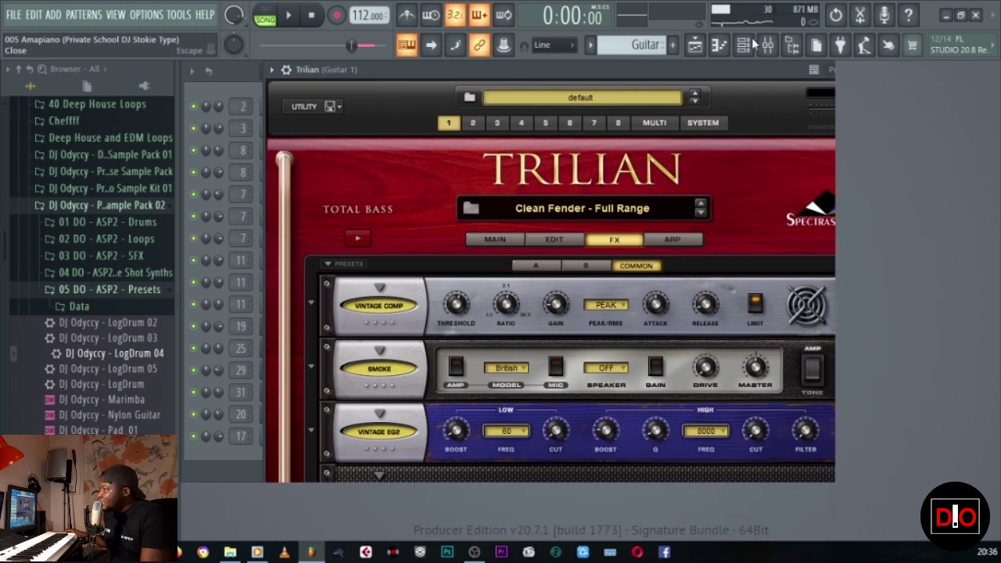
Step: Select the Bell pattern, unmute Track 15 in the playlist and play the song with the bell added
left_click(702, 49)
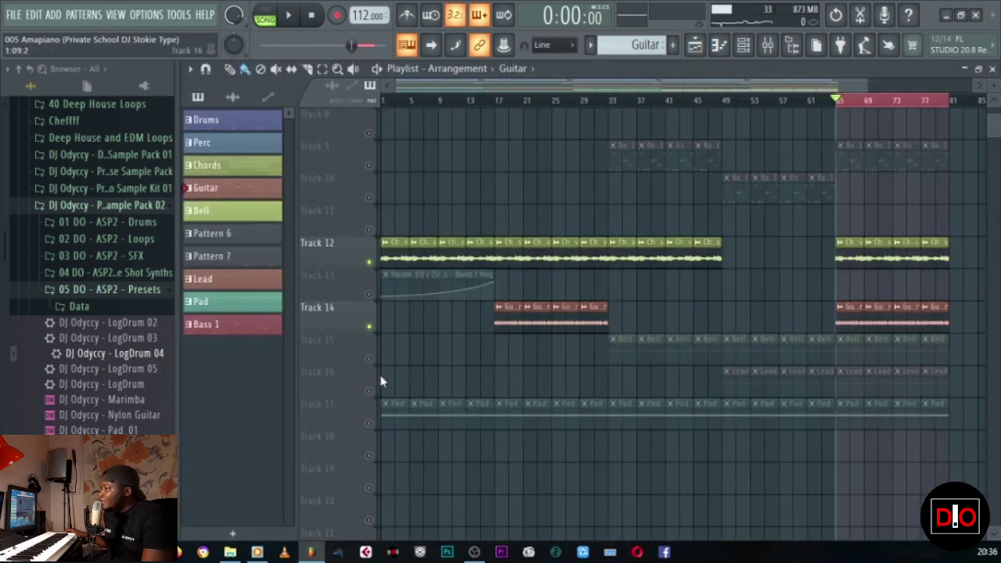
left_click(215, 216)
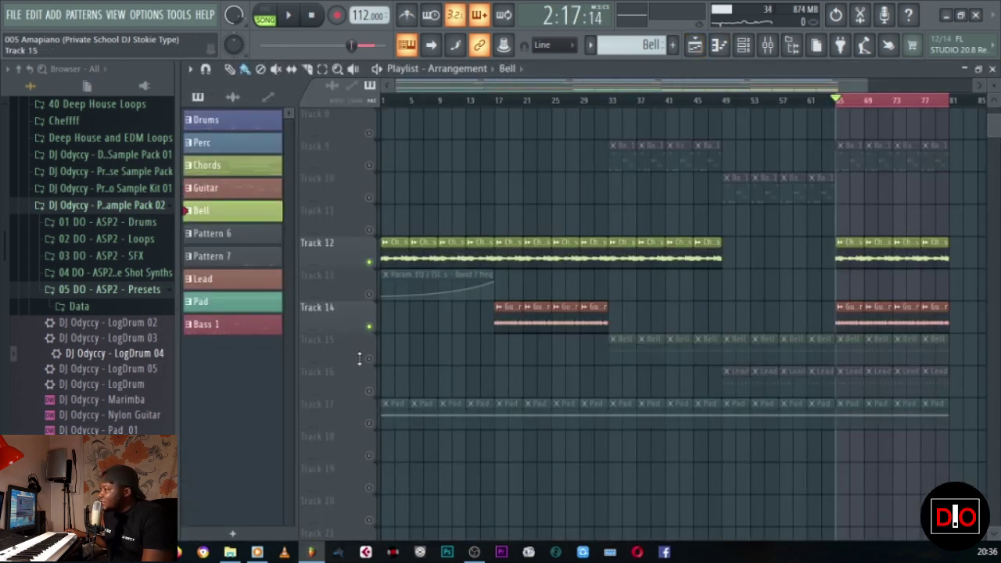
left_click(370, 358)
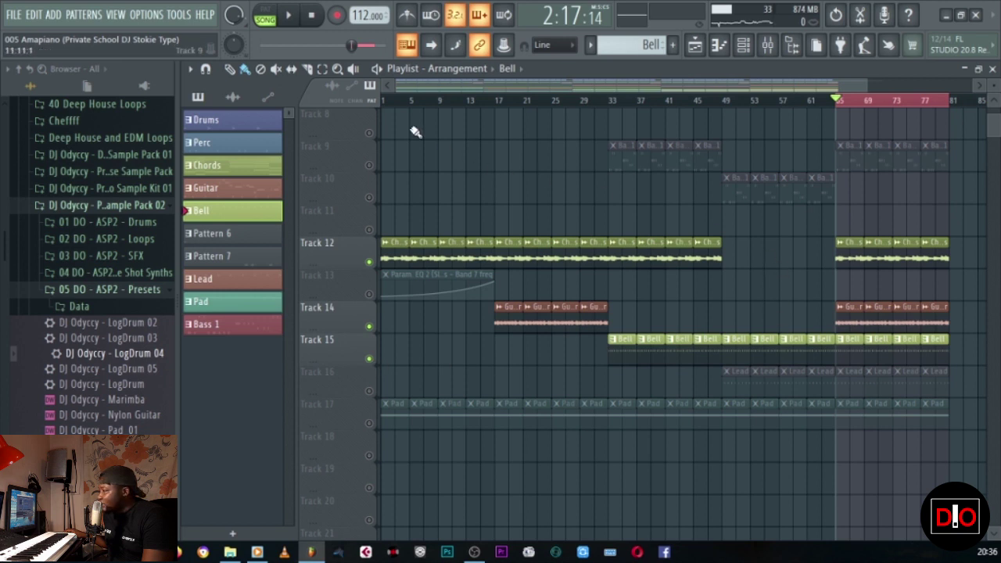
key("space")
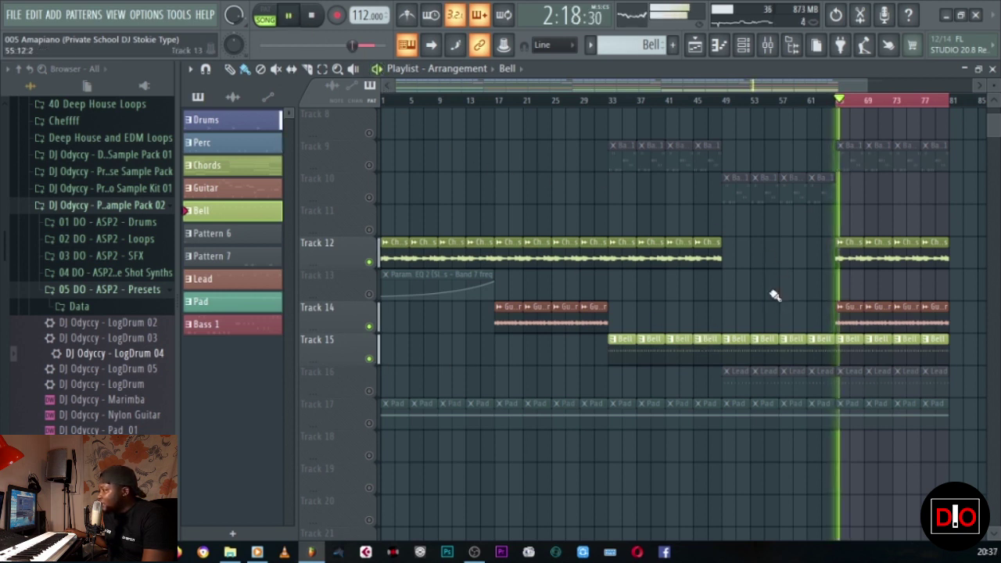
Step: Inspect the low-pass band of the Fruity parametric EQ 2 on the Synth mixer track during playback, and return to the channel rack
left_click(992, 69)
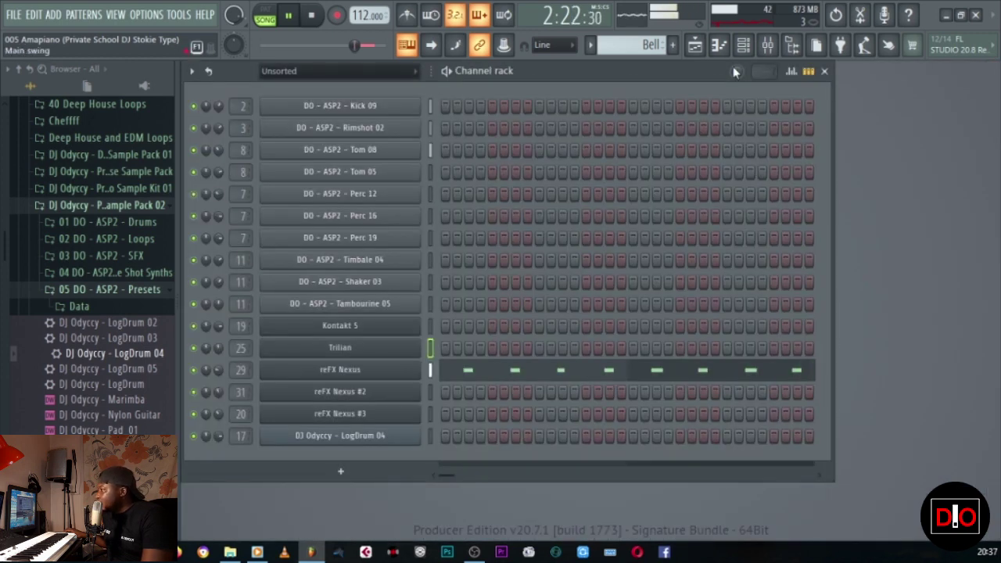
left_click(767, 45)
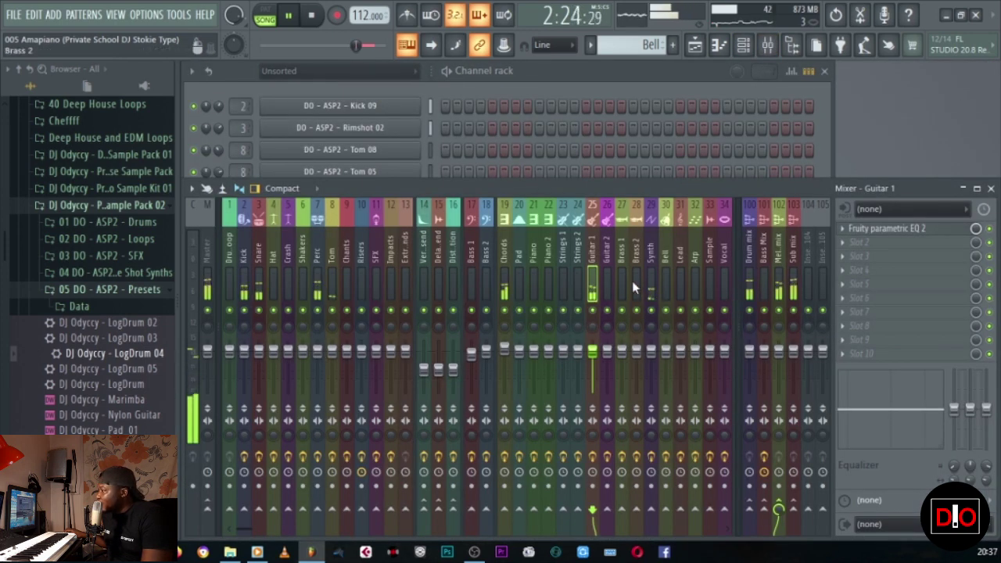
left_click(651, 270)
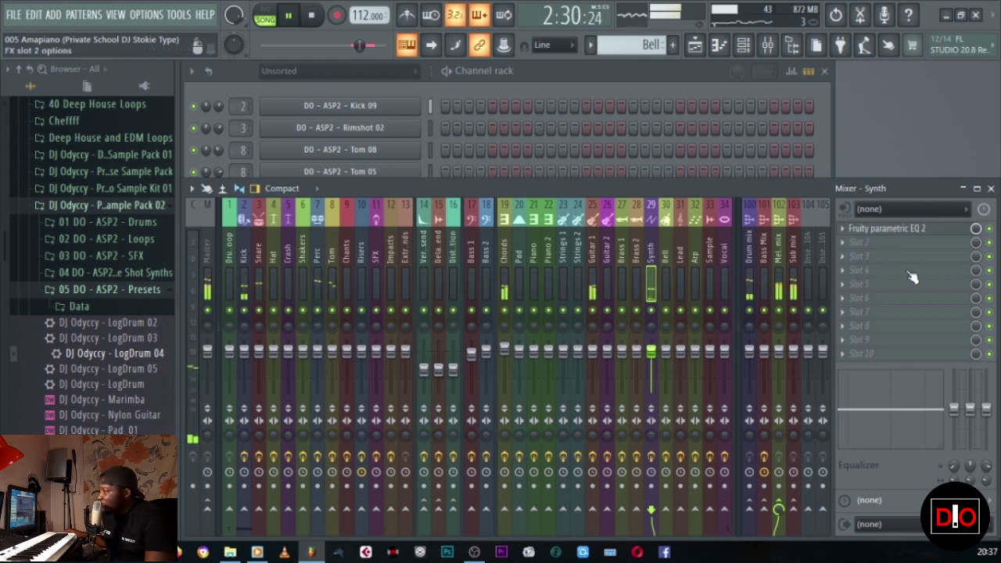
left_click(907, 231)
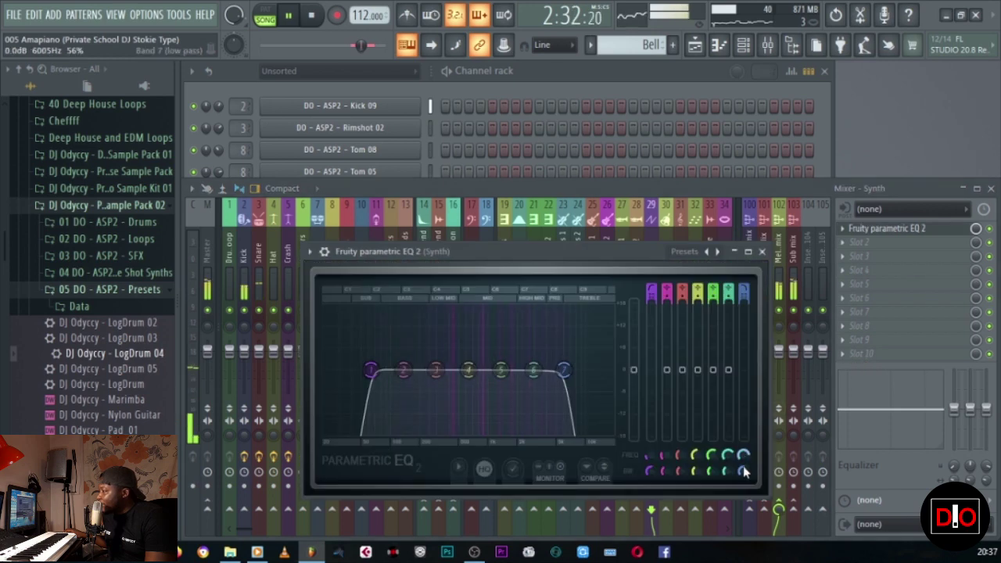
left_click_drag(744, 456, 744, 469)
left_click(762, 251)
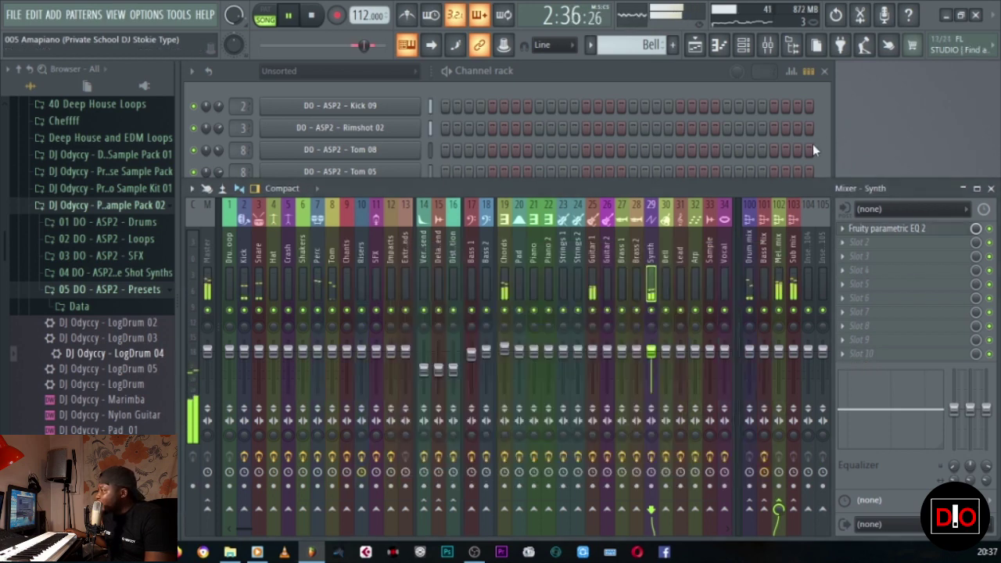
left_click(826, 140)
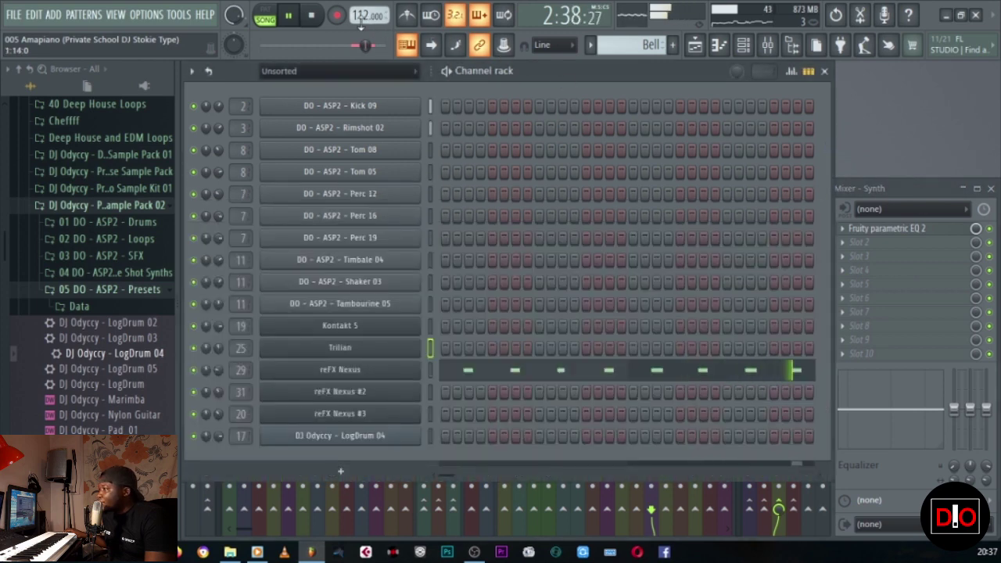
Step: Stop playback, examine the preset loaded in the bell's reFX Nexus instrument, and close it
key("space")
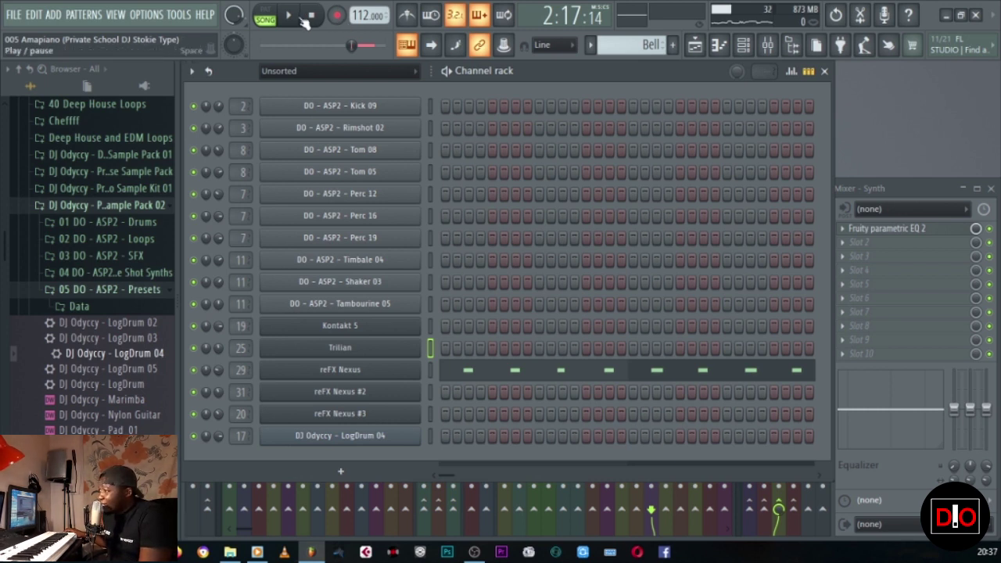
left_click(431, 370)
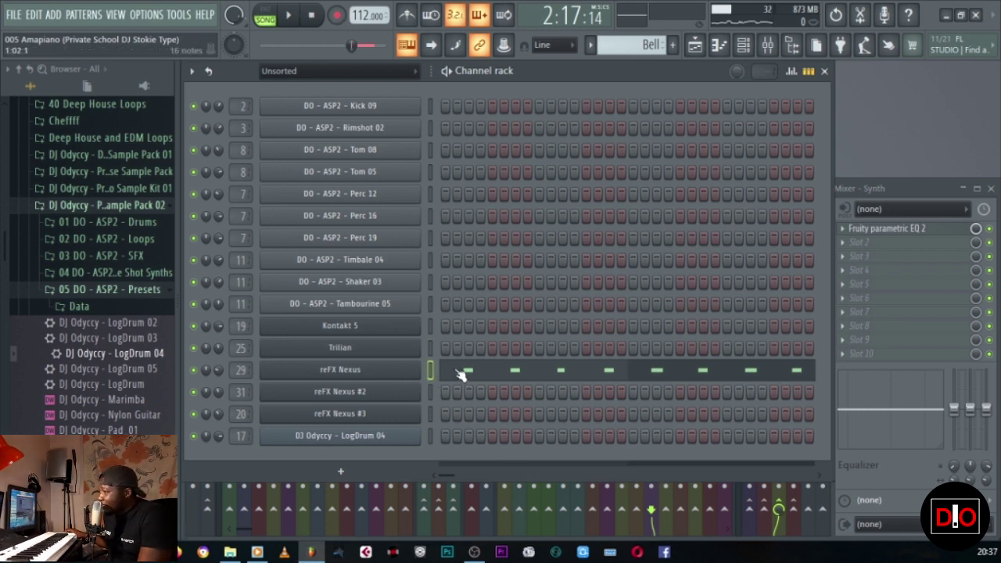
left_click(417, 370)
left_click_drag(620, 147, 527, 95)
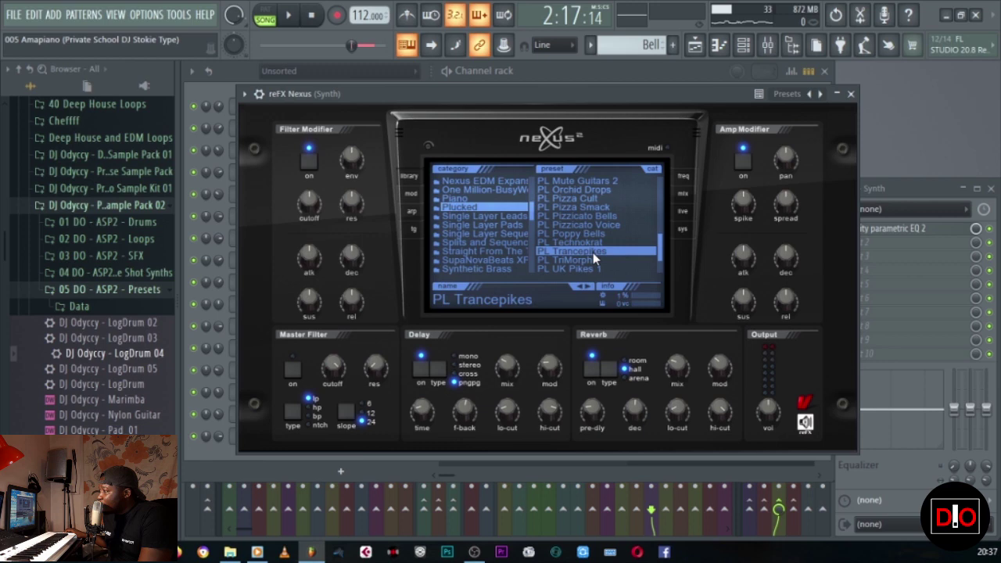
left_click(851, 94)
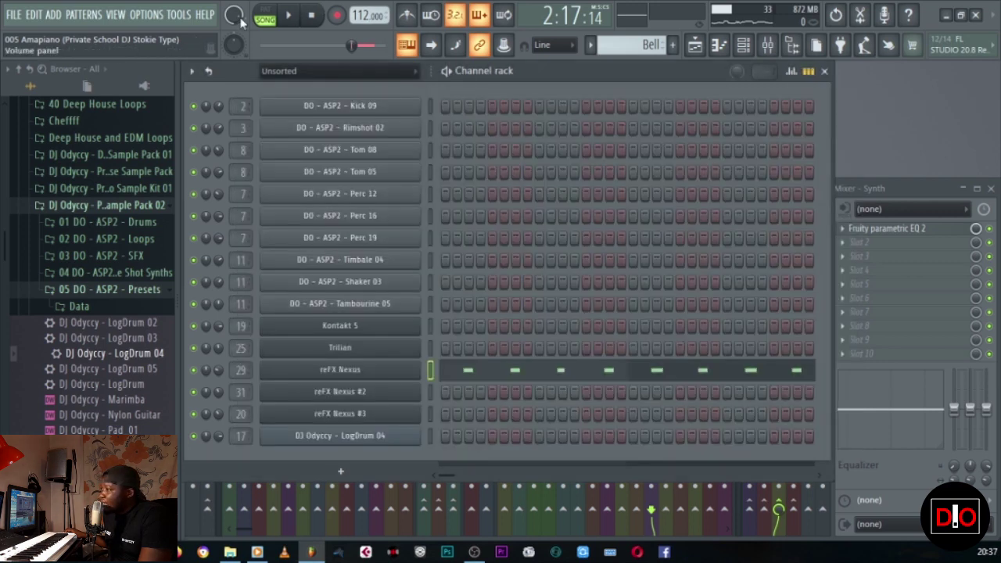
Step: Run the macro that switches smart disable for all plugins
left_click(146, 14)
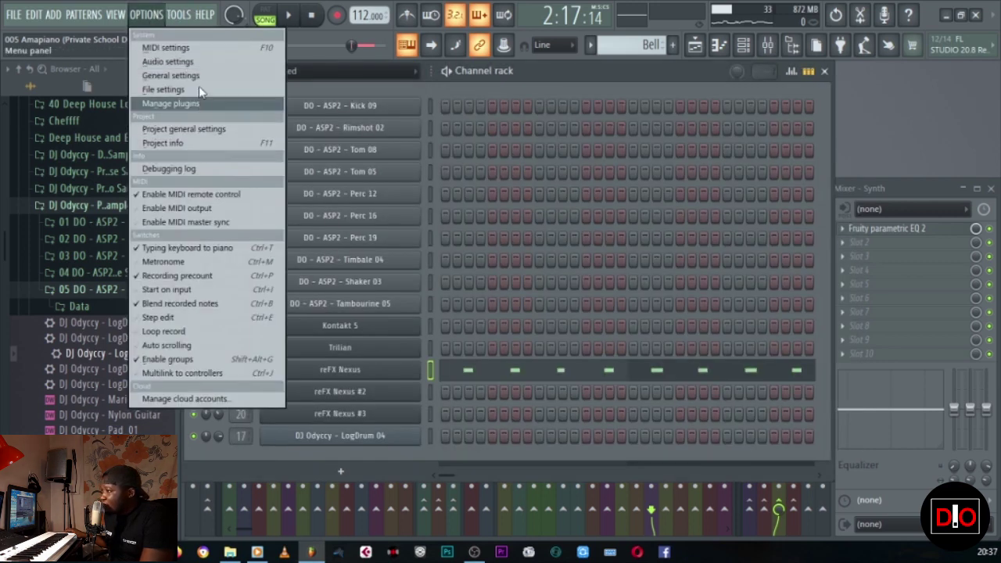
mouse_move(185, 14)
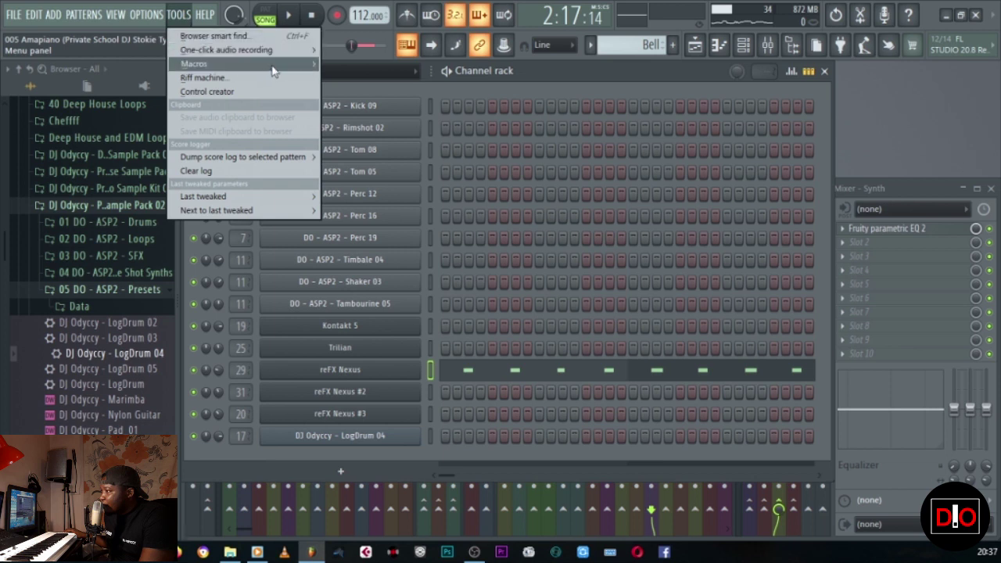
mouse_move(273, 66)
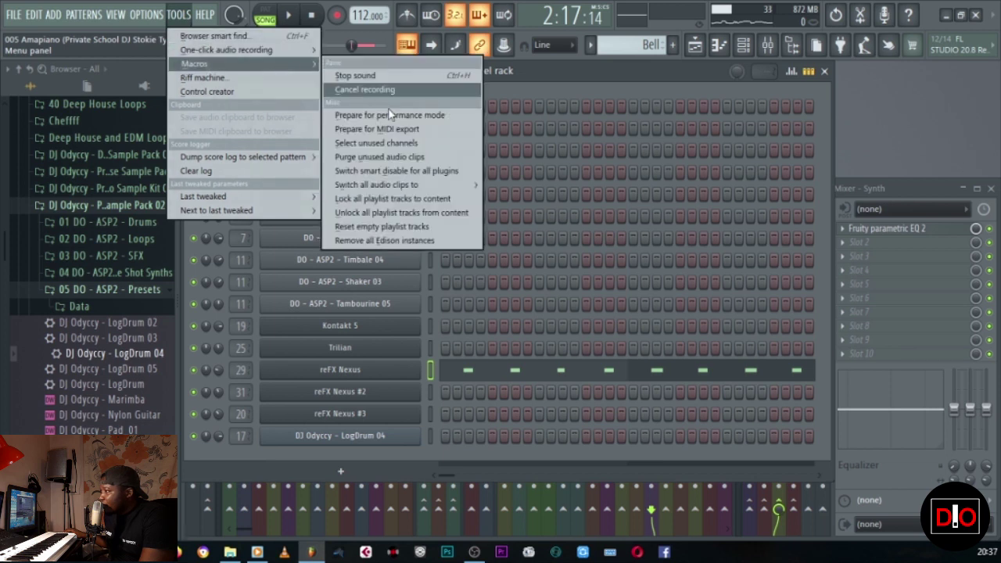
left_click(393, 172)
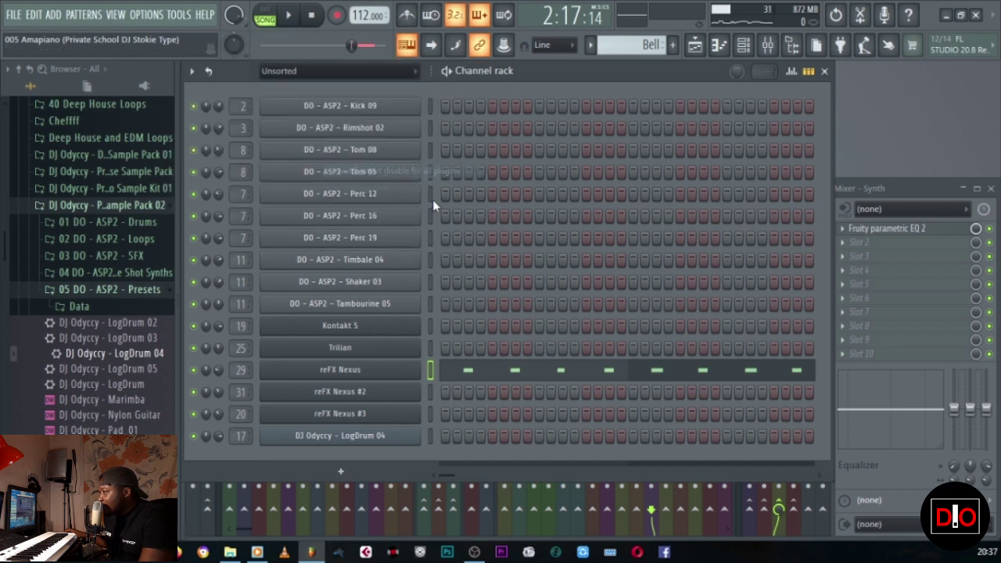
Step: Play the song with the bell layer again, view the playlist during playback, and stop
left_click(290, 15)
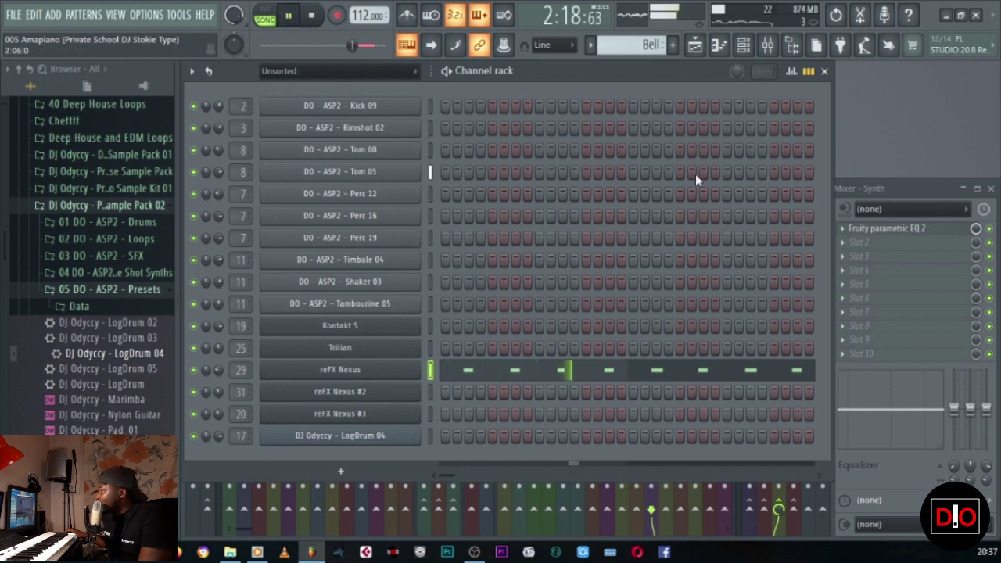
left_click(694, 45)
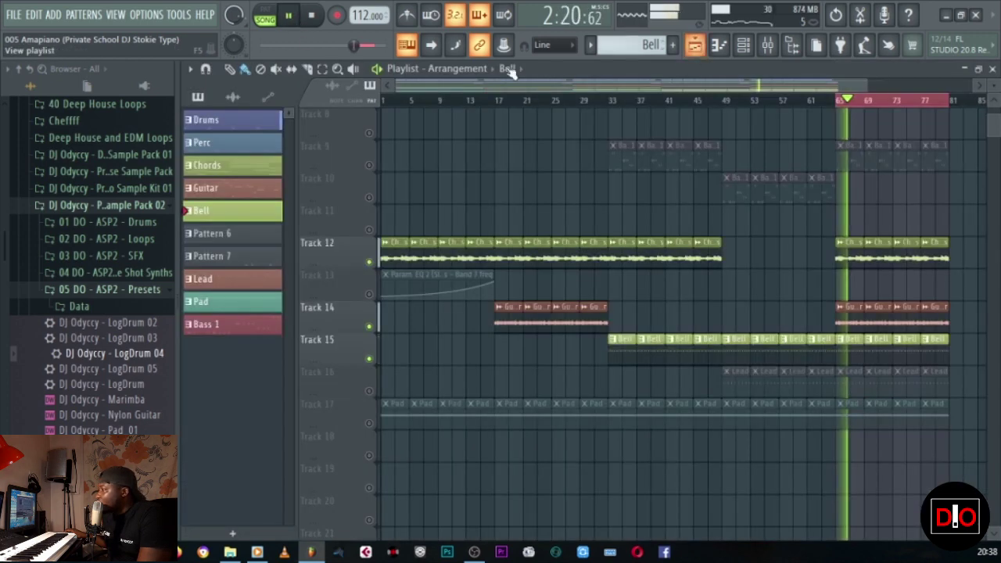
left_click(320, 15)
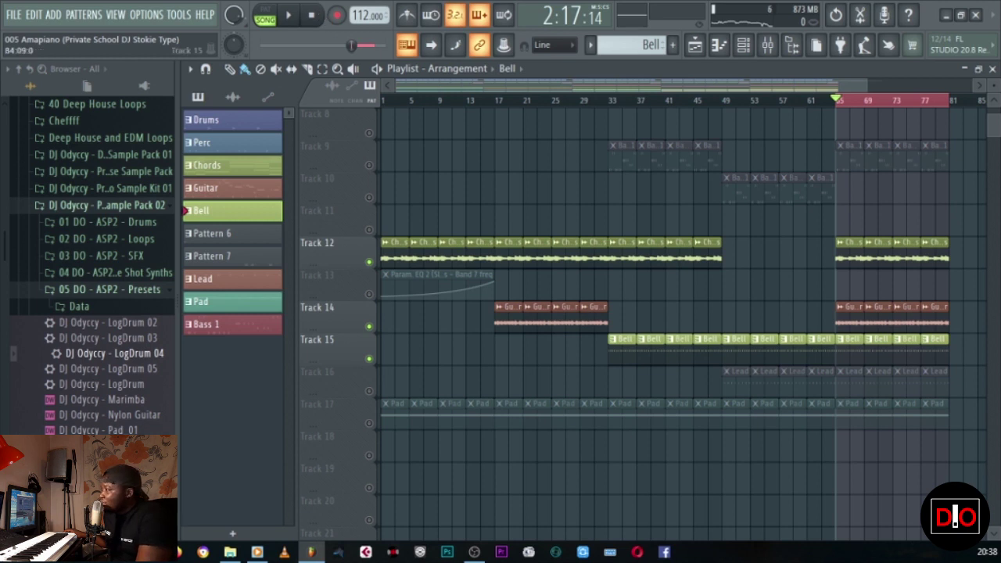
Step: Select Pattern 6, switch to pattern mode, and rename the pattern with the SFX name preset
scroll(782, 364, "down", 2)
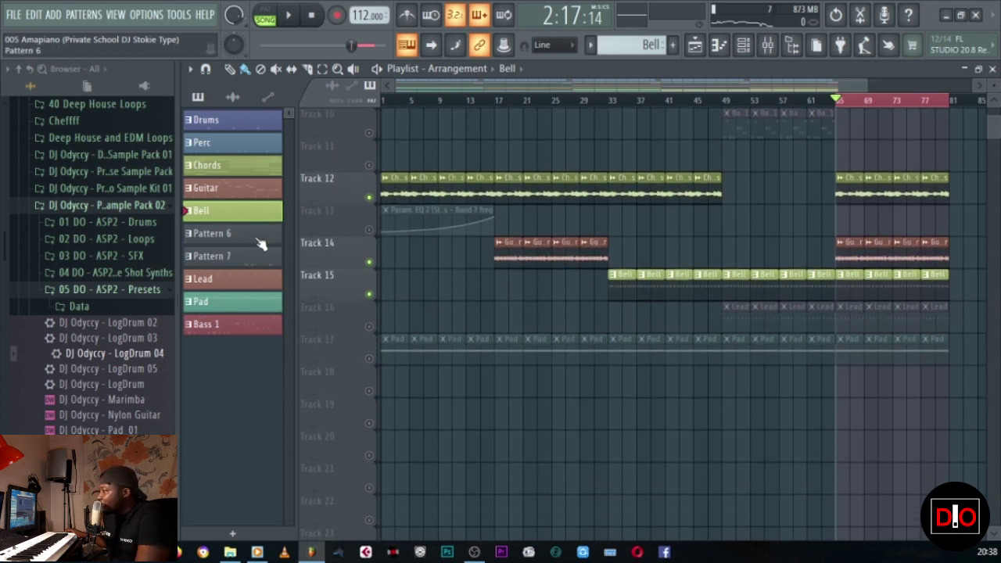
left_click(235, 234)
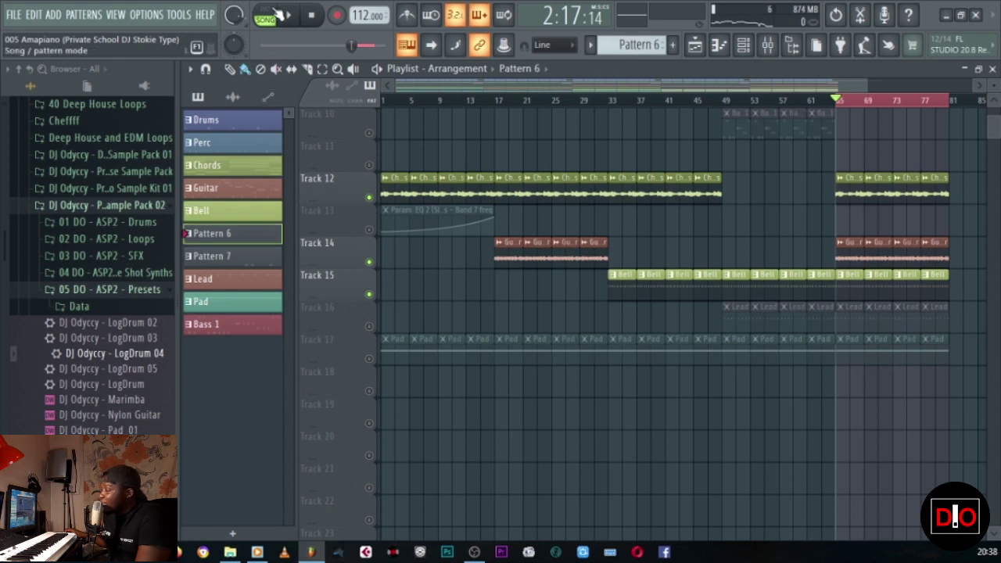
left_click(275, 12)
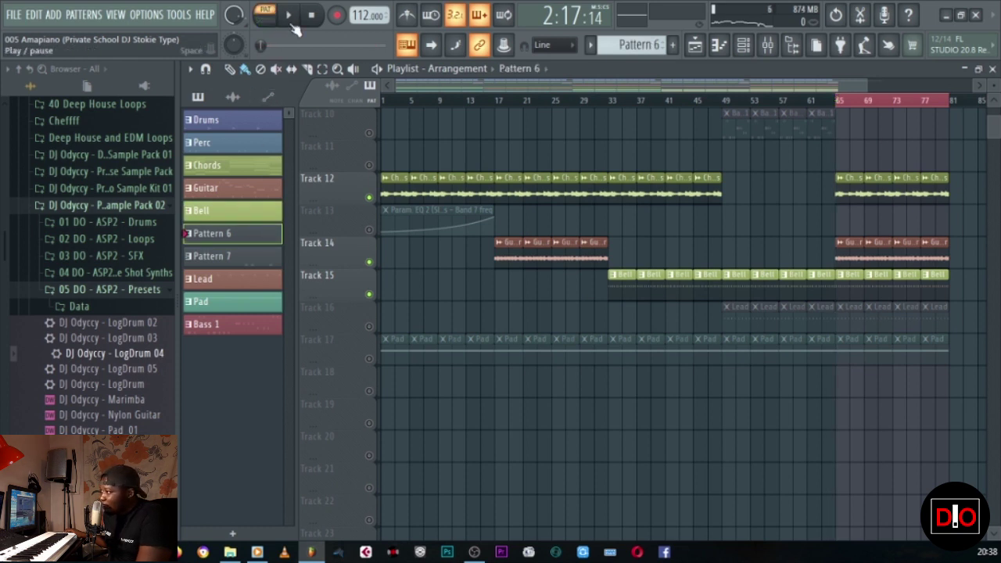
right_click(234, 234)
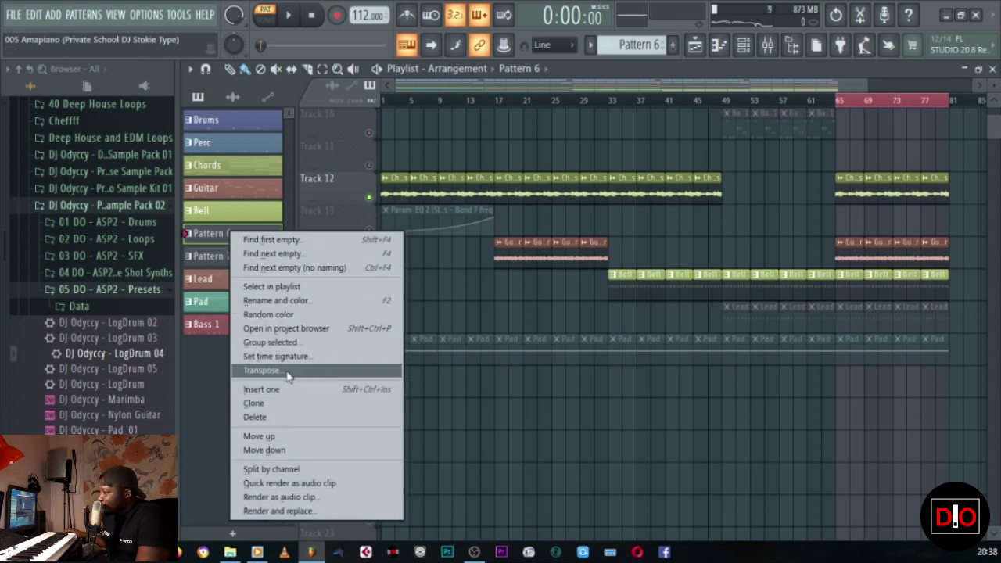
left_click(278, 301)
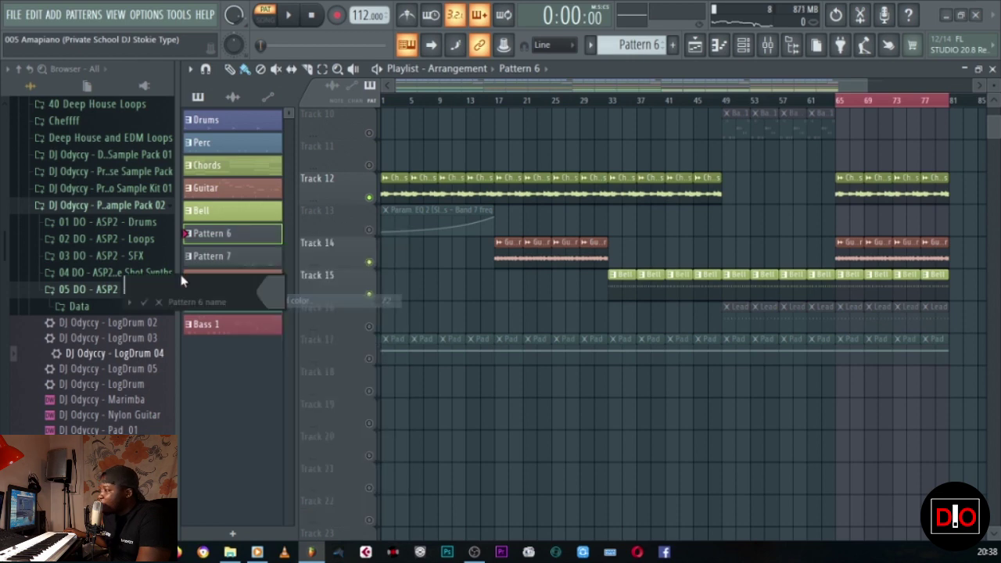
left_click(129, 303)
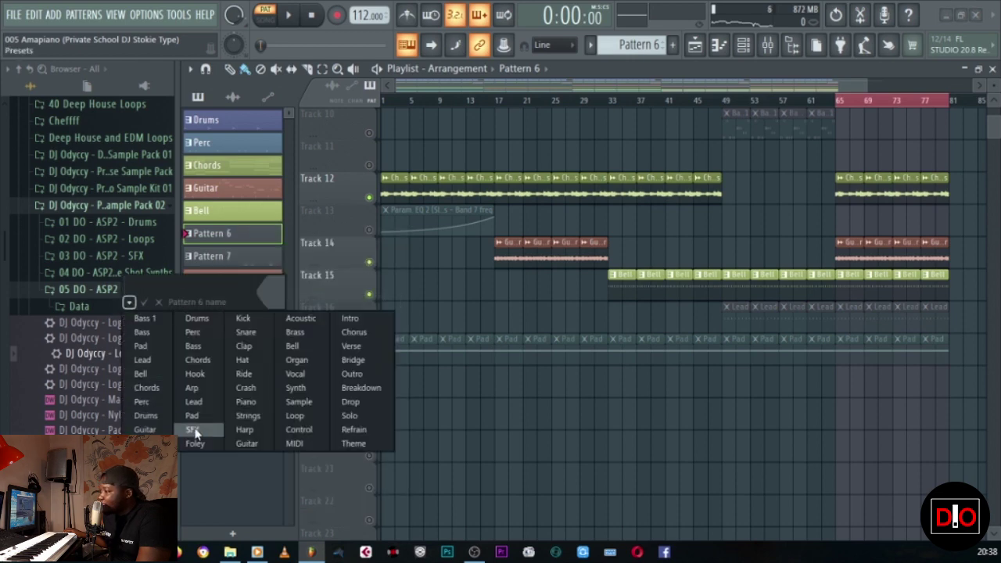
left_click(191, 430)
Step: Unmute Track 3 in the playlist, audition the SFX layer in song mode, and stop playback
scroll(468, 270, "up", 3)
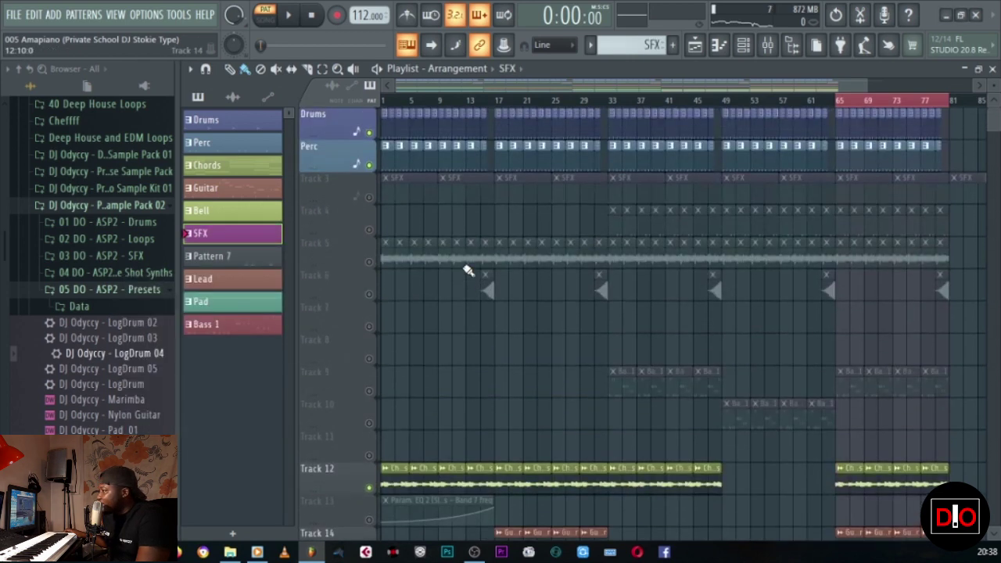
left_click(369, 197)
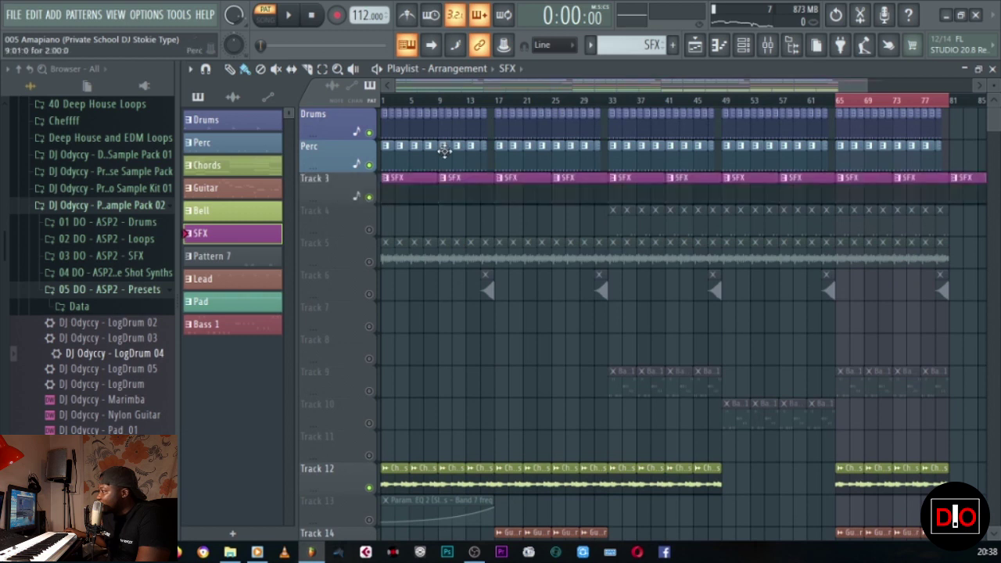
left_click(288, 15)
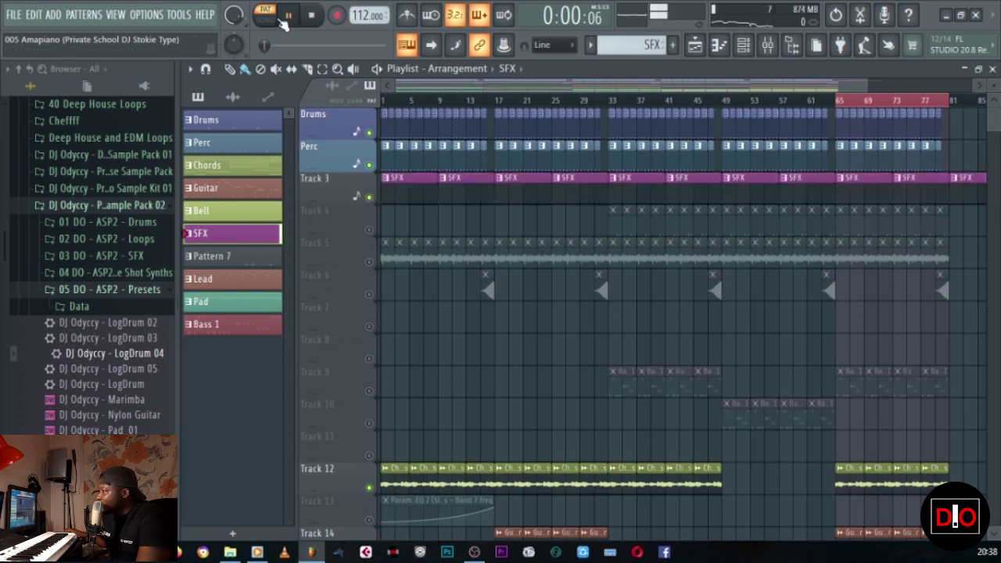
left_click(269, 22)
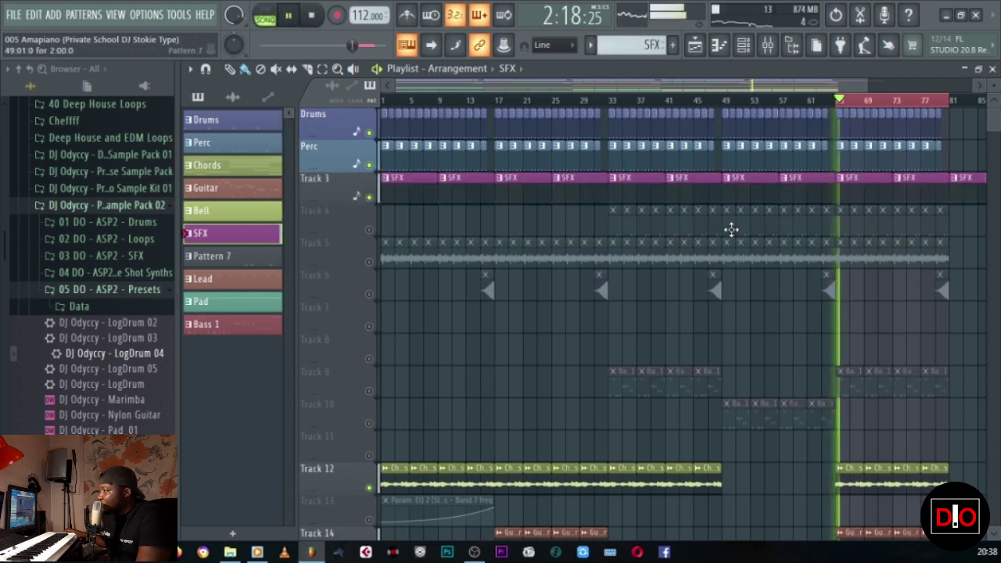
scroll(841, 284, "down", 3)
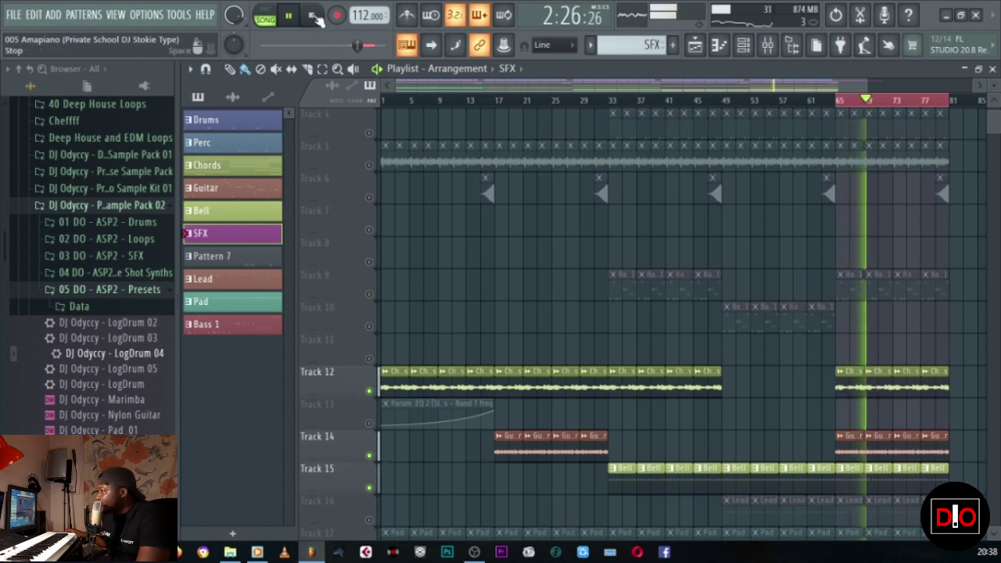
key("space")
Step: Select Pattern 7, unmute Track 4 in the playlist, and play the song with that layer added
scroll(712, 400, "down", 1)
scroll(712, 401, "down", 6)
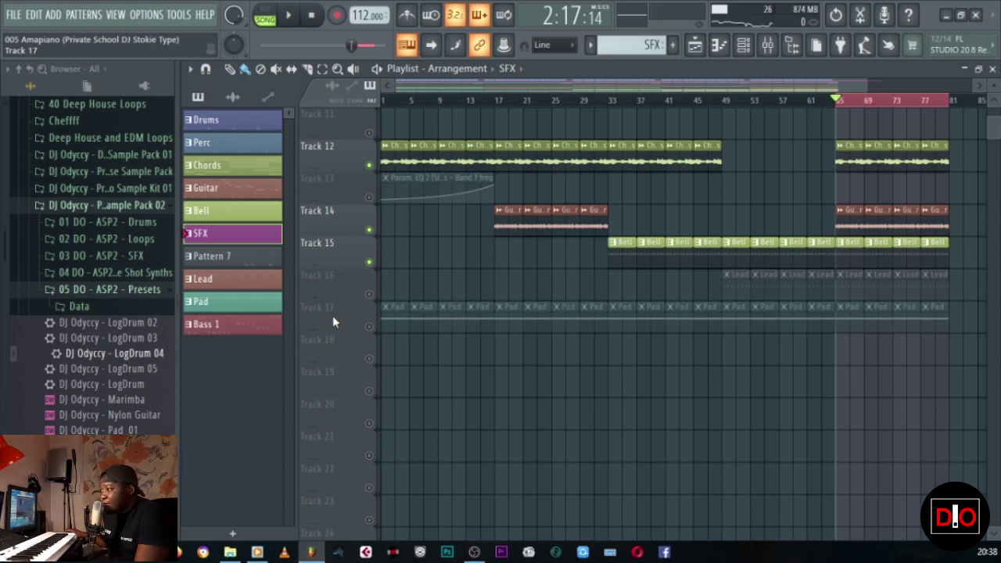
left_click(230, 262)
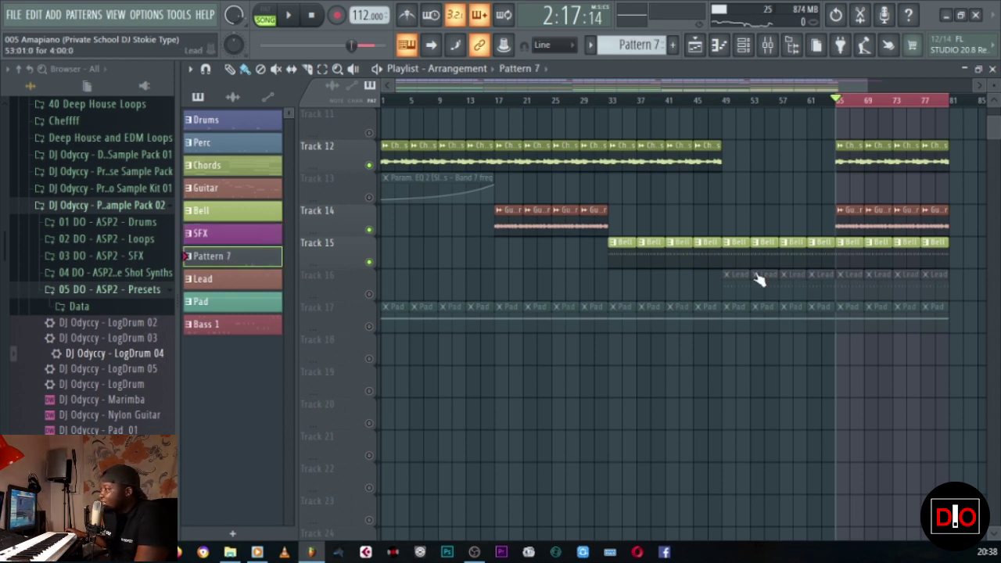
scroll(756, 280, "up", 6)
scroll(700, 300, "up", 3)
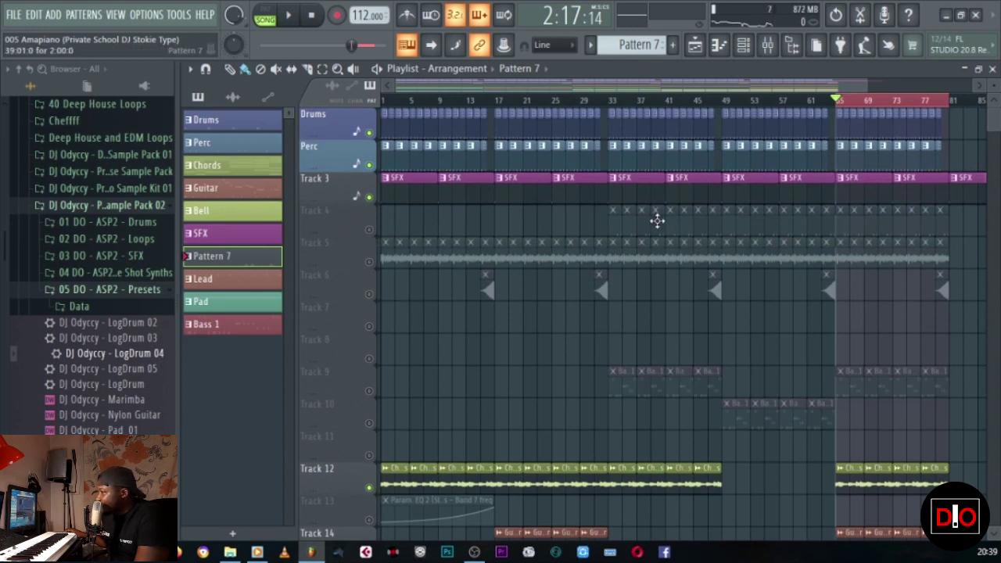
left_click(370, 230)
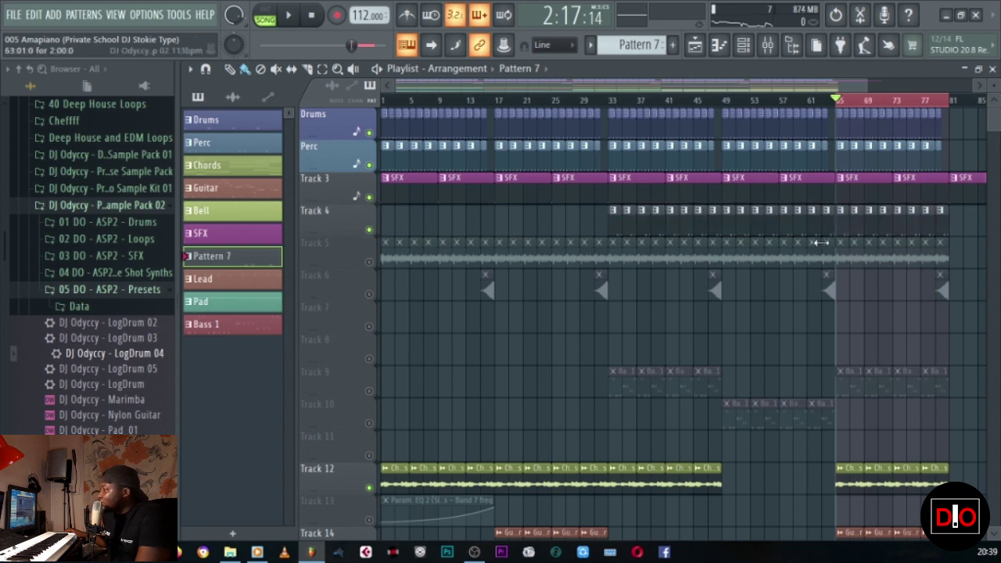
left_click(297, 25)
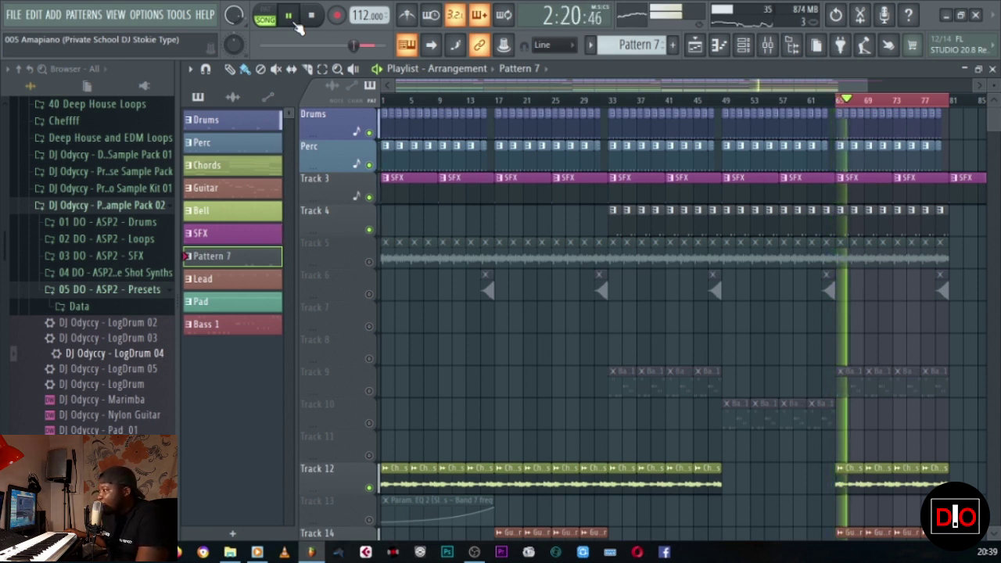
Step: Examine Pattern 7's shaker and tambourine notes in the channel rack during playback, stop, and return to the playlist
left_click(992, 69)
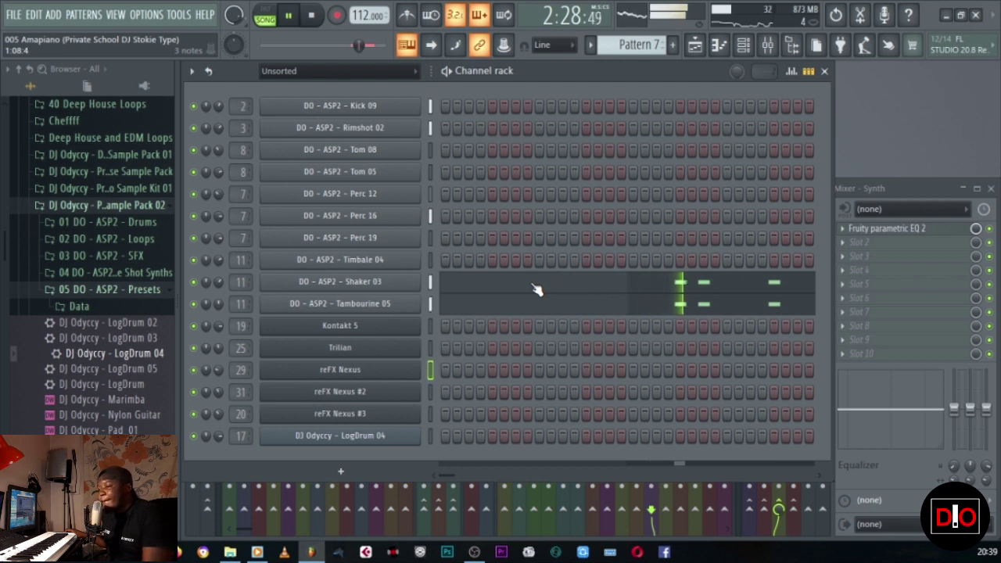
left_click(313, 16)
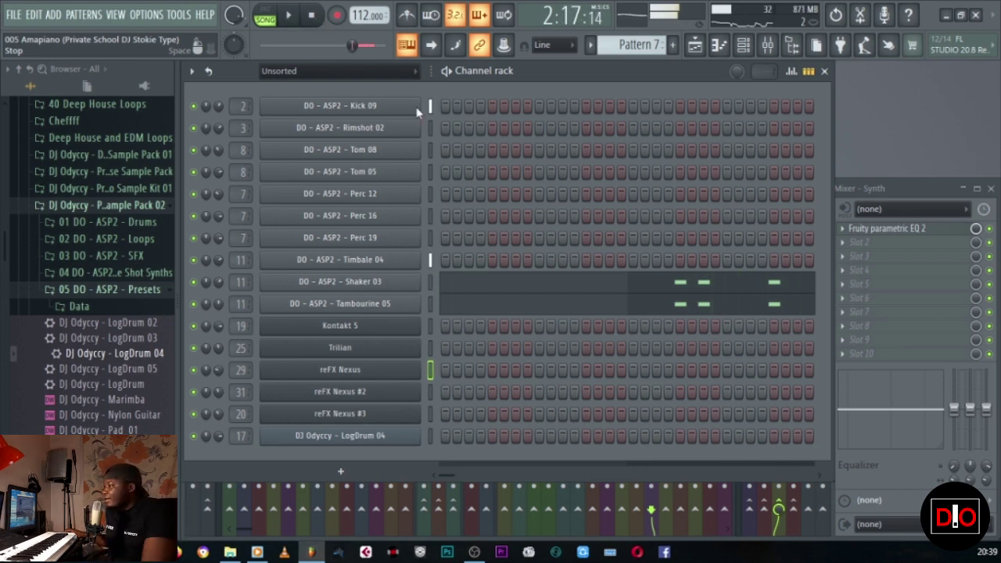
left_click(695, 44)
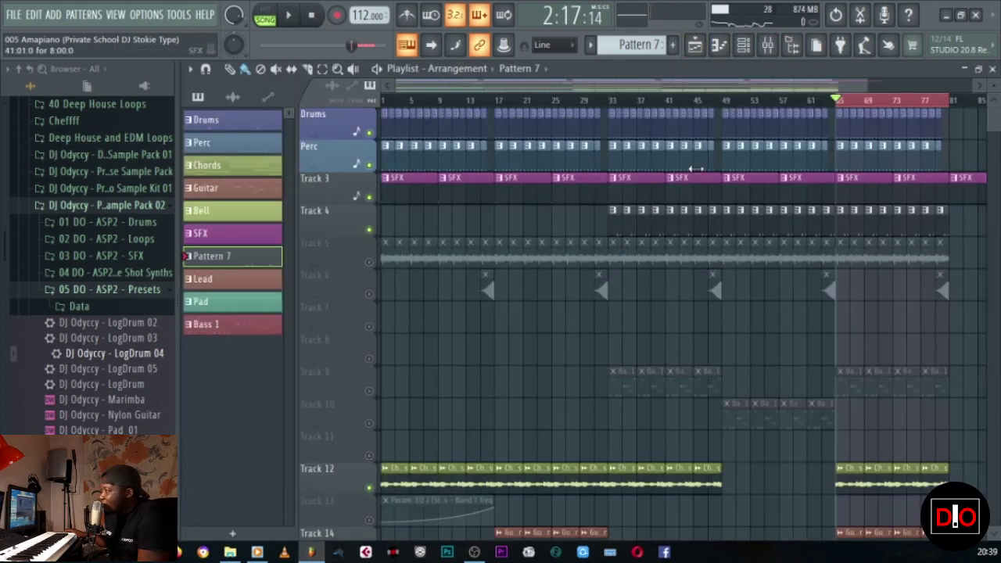
Step: Inspect the Fruity Reeverb 2 on the SFX mixer track, close it, and return to the playlist
left_click(769, 45)
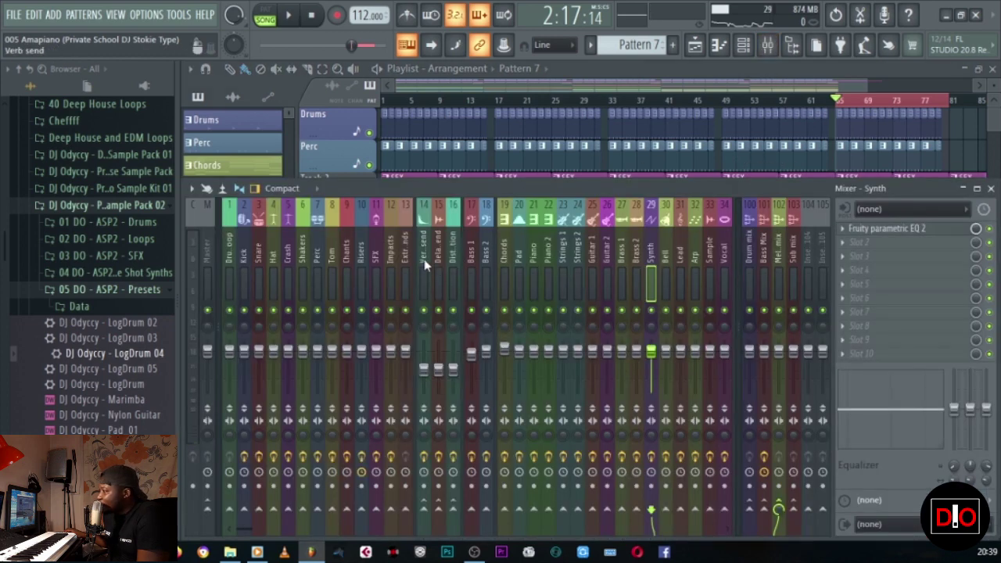
left_click(375, 260)
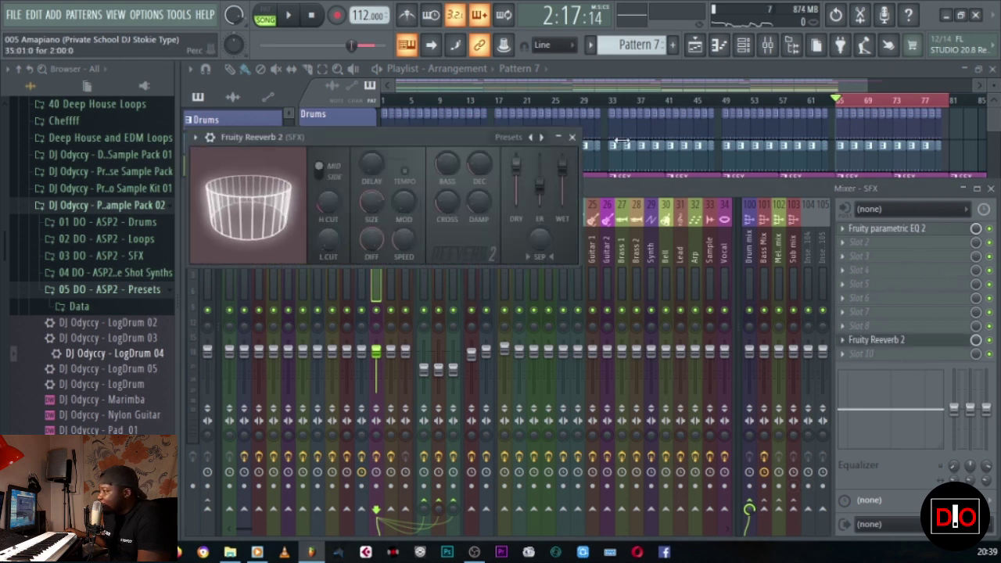
left_click(572, 137)
left_click(937, 72)
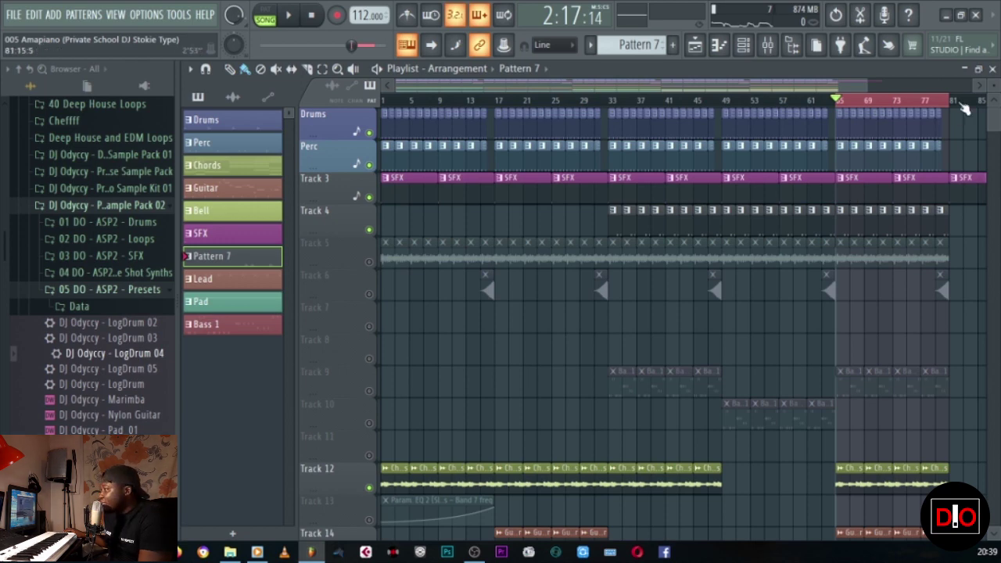
left_click(992, 69)
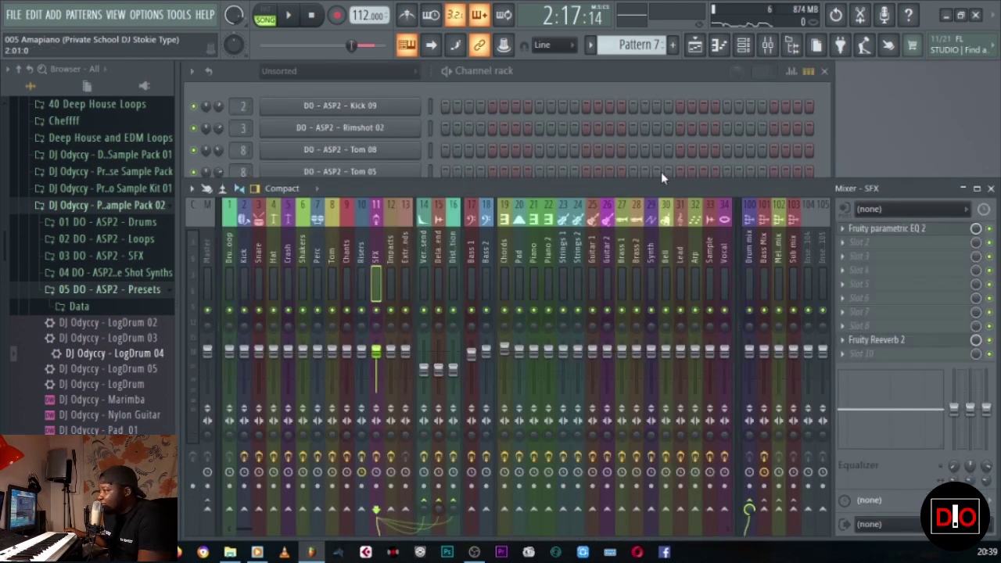
left_click(602, 92)
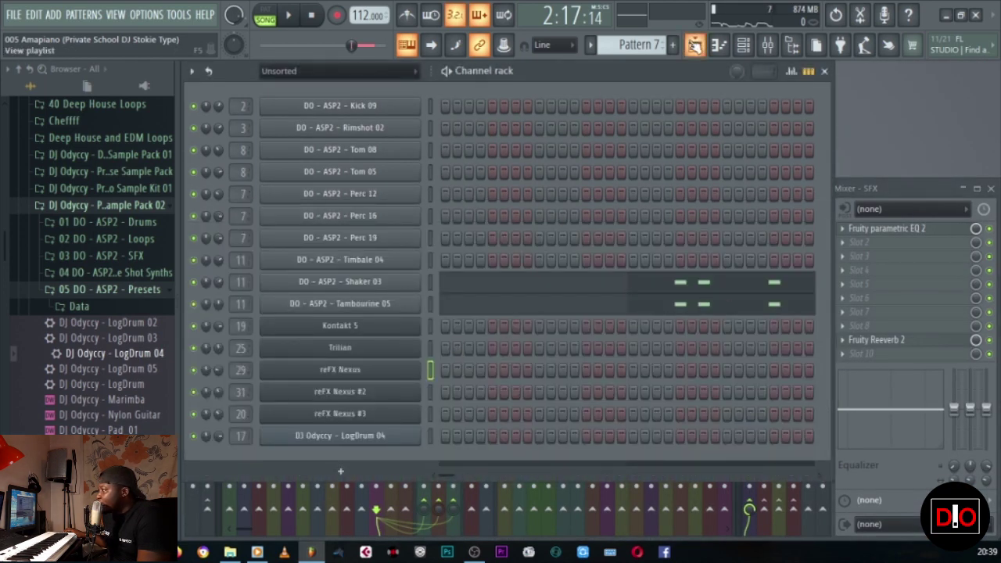
left_click(695, 45)
Step: Select the Lead pattern, unmute Track 16, and play the song while viewing the lead's notes in the channel rack
left_click(222, 283)
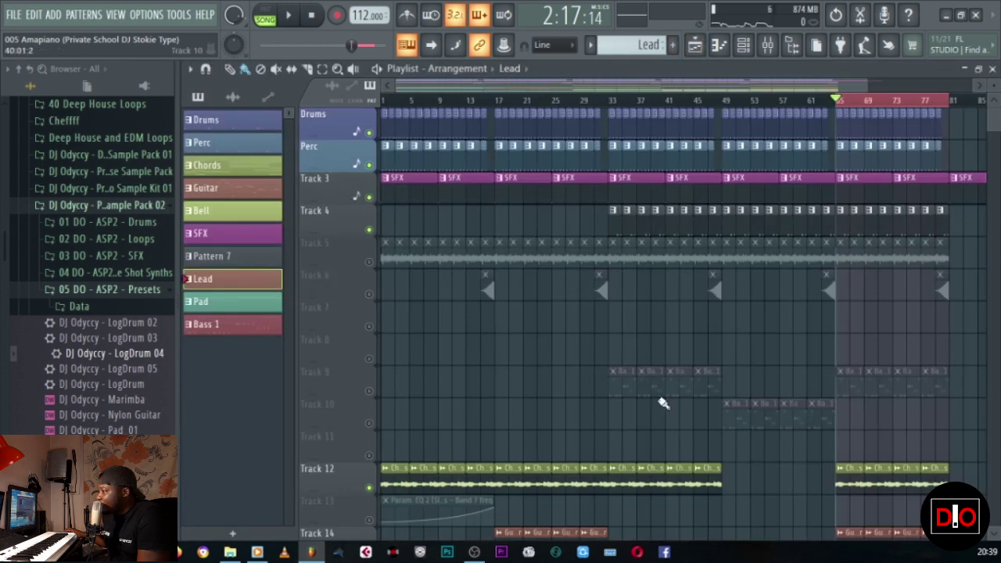
scroll(662, 402, "down", 7)
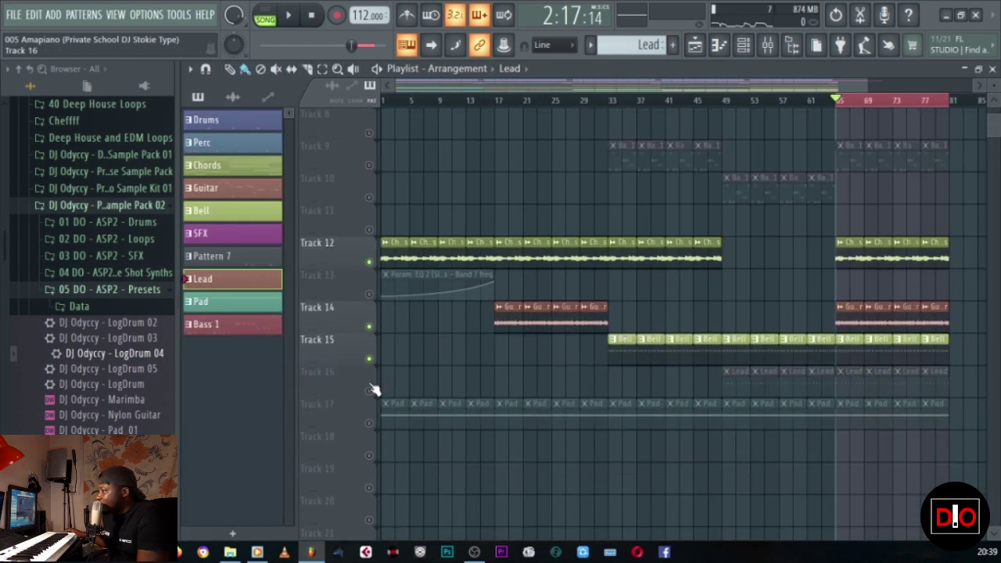
left_click(370, 391)
left_click(296, 22)
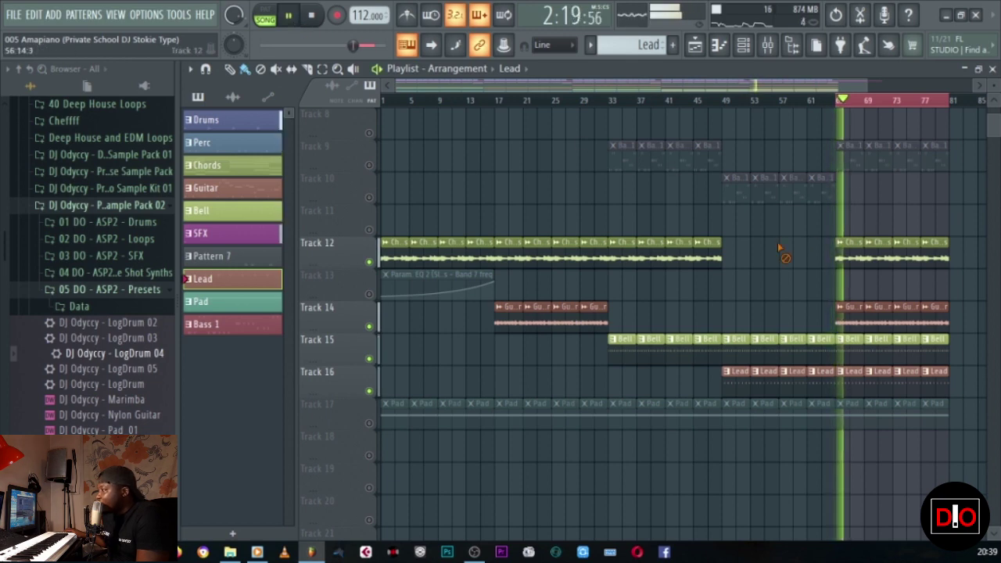
left_click(992, 71)
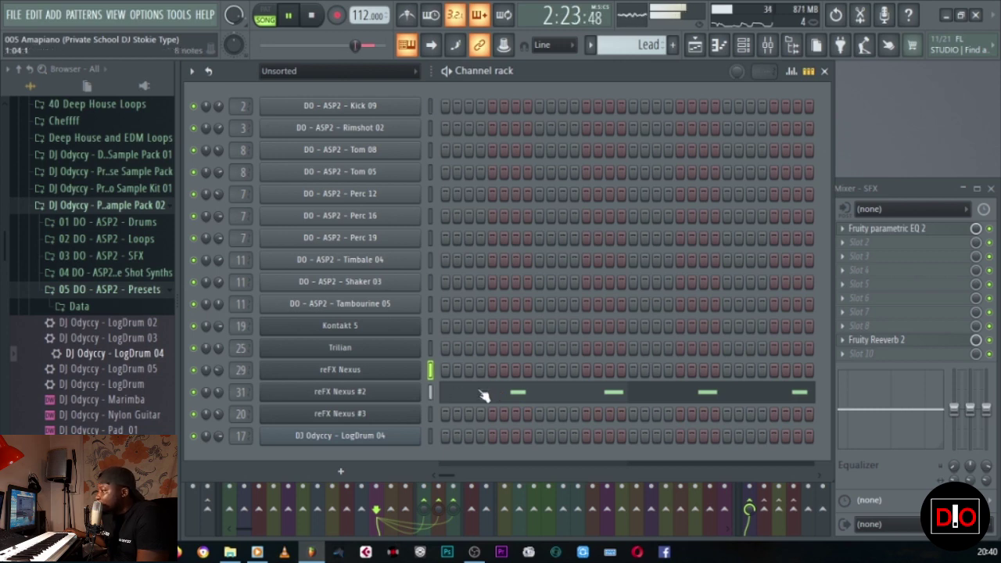
Step: Examine the lead's notes in the piano roll and its reFX Nexus #2 preset, stop playback, and return to the playlist
left_click(424, 395)
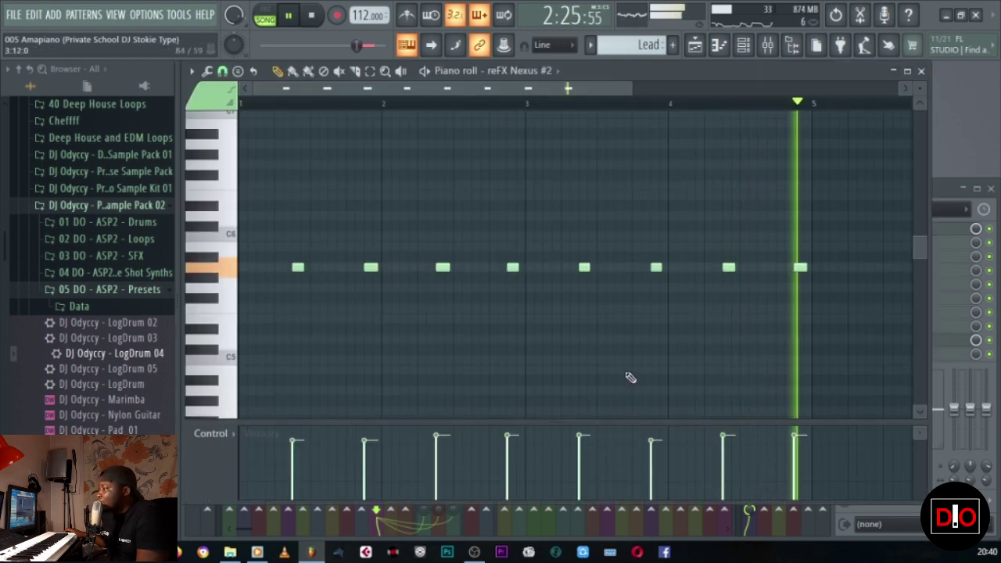
left_click(923, 72)
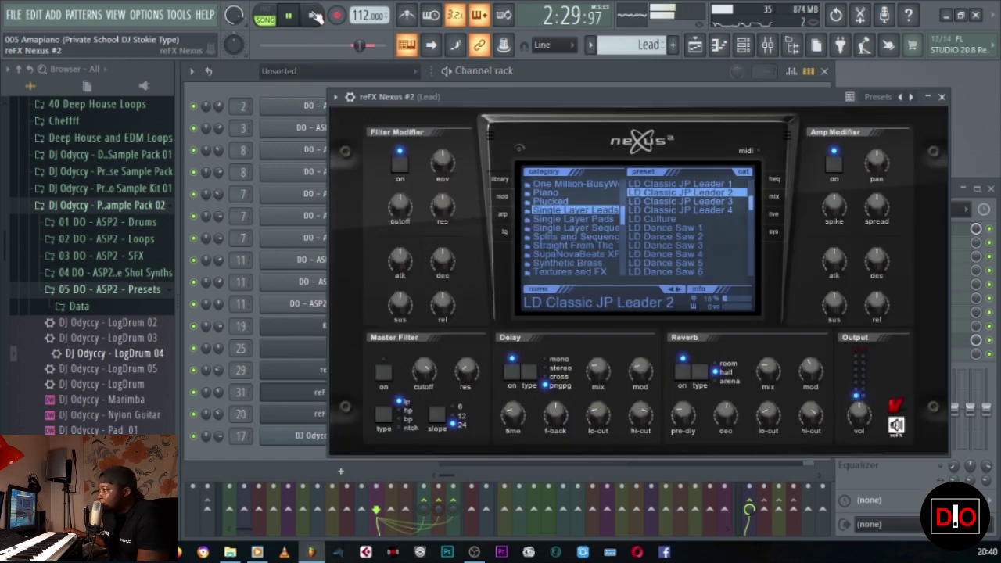
left_click(313, 17)
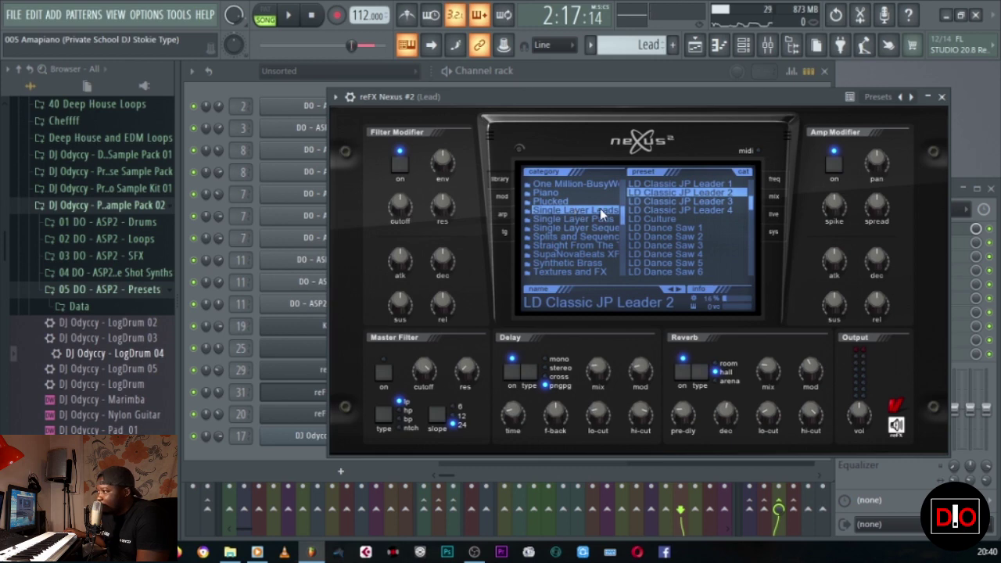
left_click(942, 97)
left_click(743, 44)
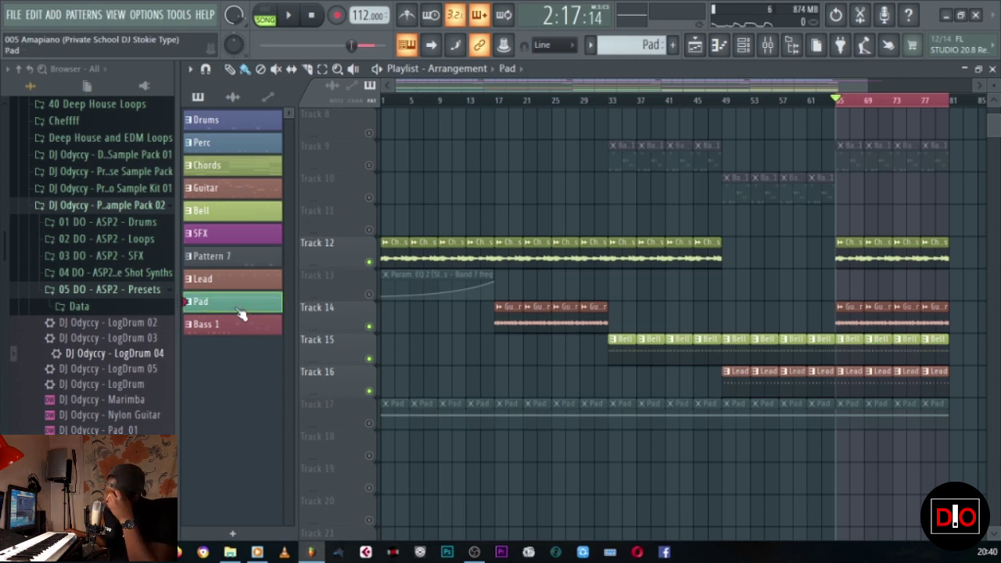
Step: Unmute Track 17 in the playlist, solo it, and play the pad on its own
left_click(371, 423)
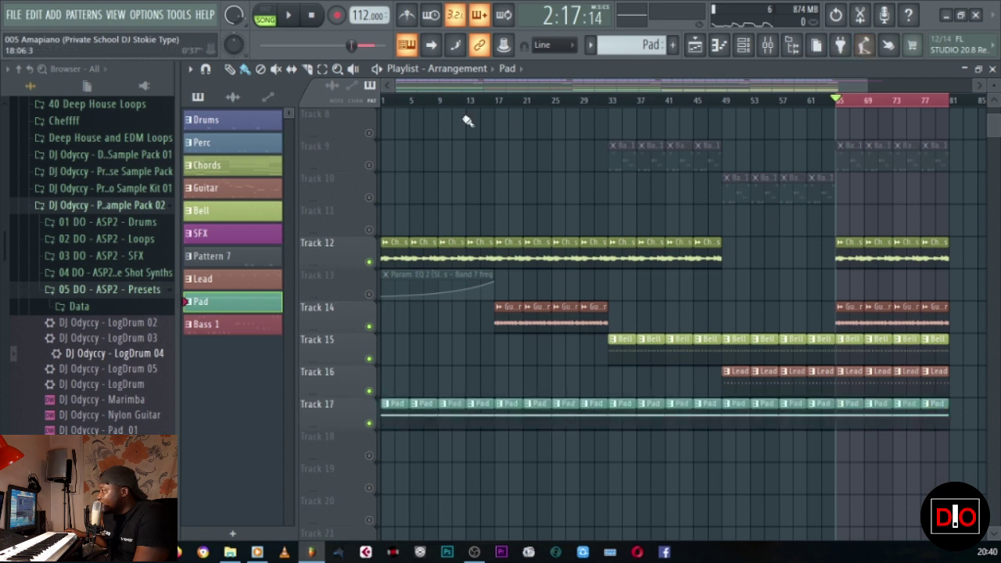
right_click(371, 423)
left_click(289, 17)
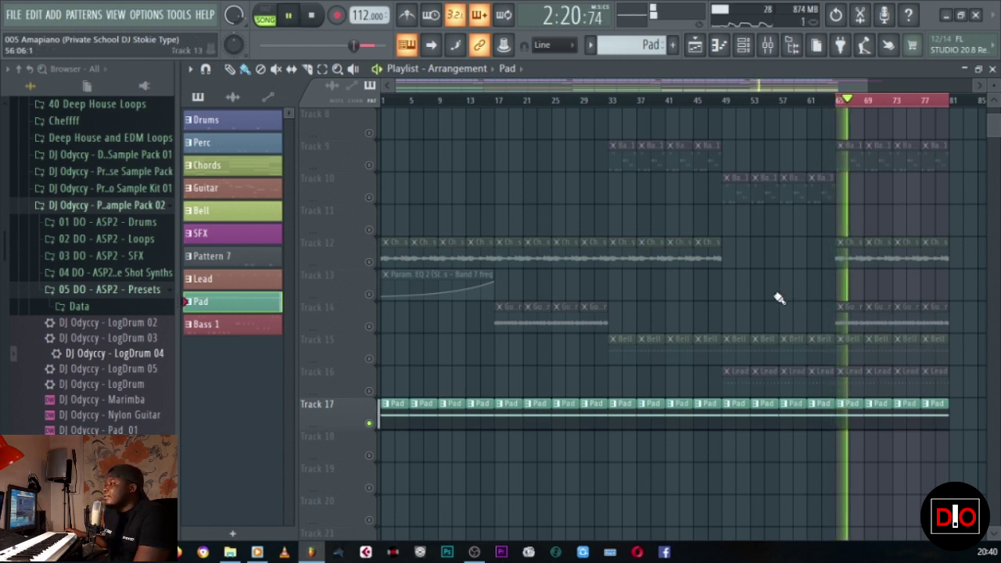
Step: Inspect the pad's reFX Nexus #3 preset from the channel rack during playback, close the plugin, and stop the song
left_click(993, 68)
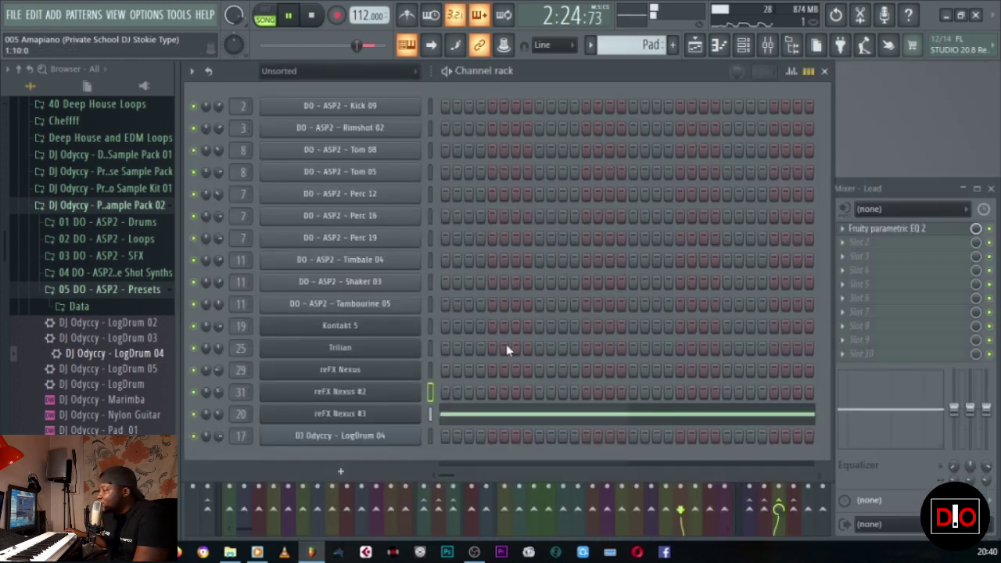
left_click(373, 417)
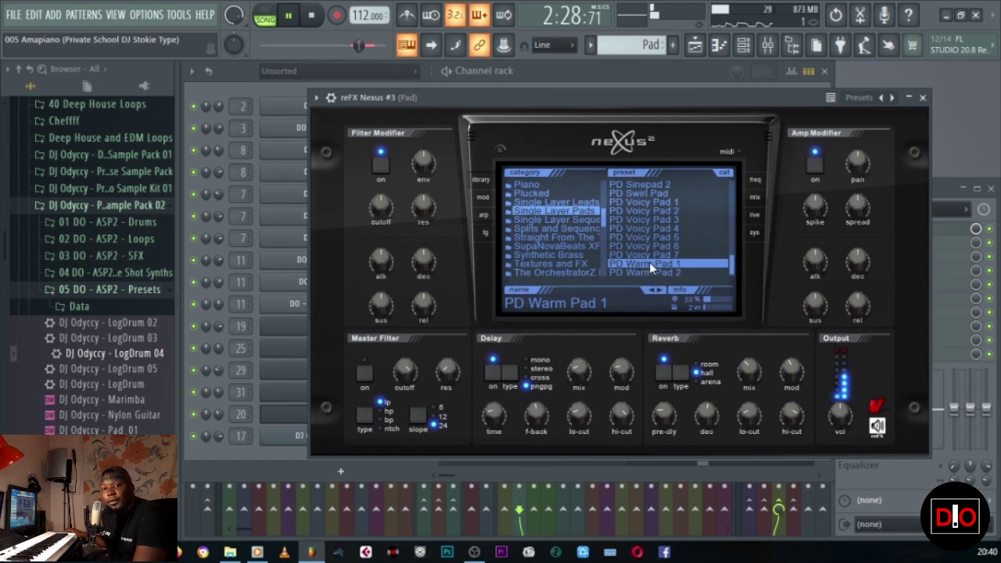
left_click(923, 98)
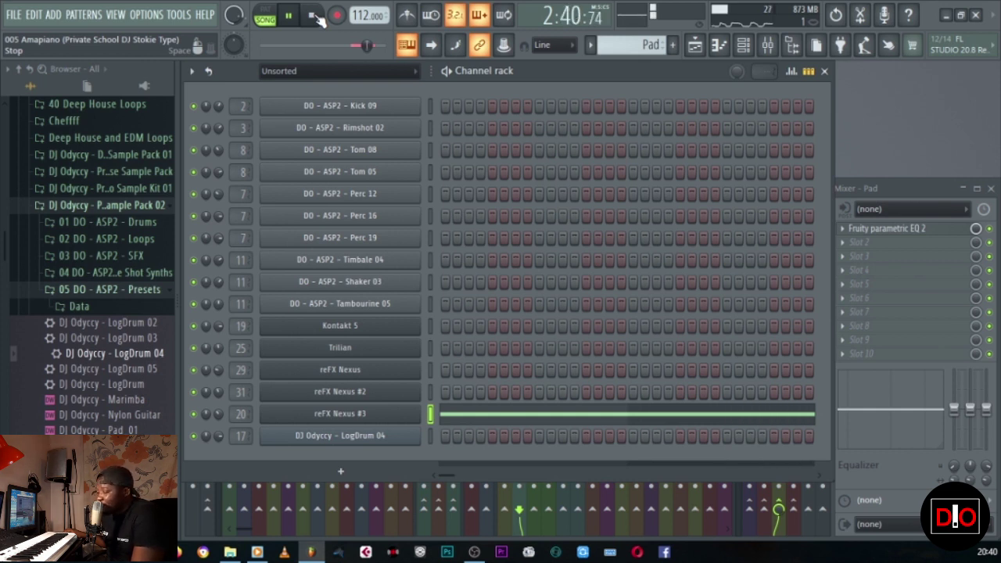
left_click(314, 16)
left_click(697, 49)
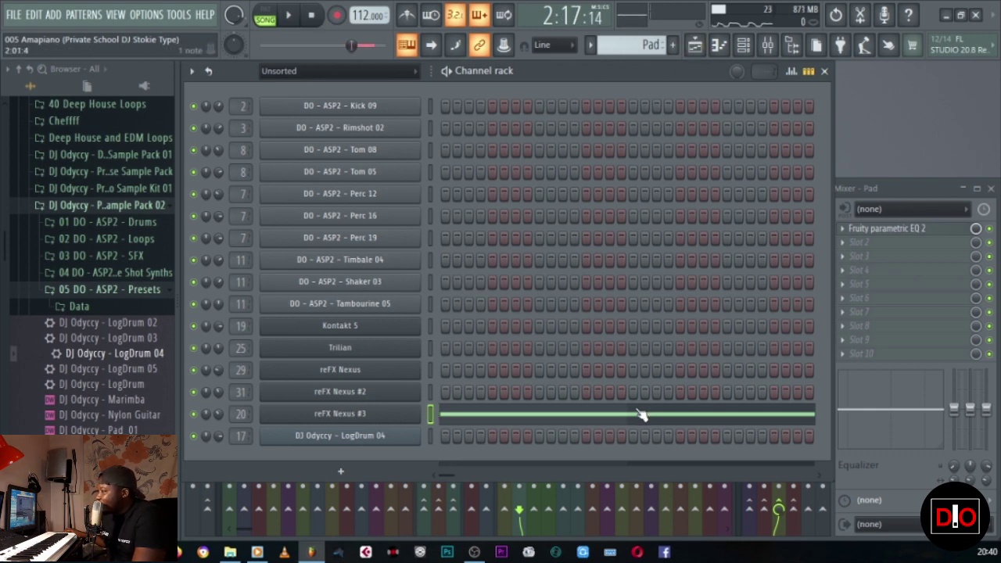
Step: Examine the pad's sustained note up close in the piano roll and return to the playlist
left_click(546, 413)
scroll(358, 405, "down", 5)
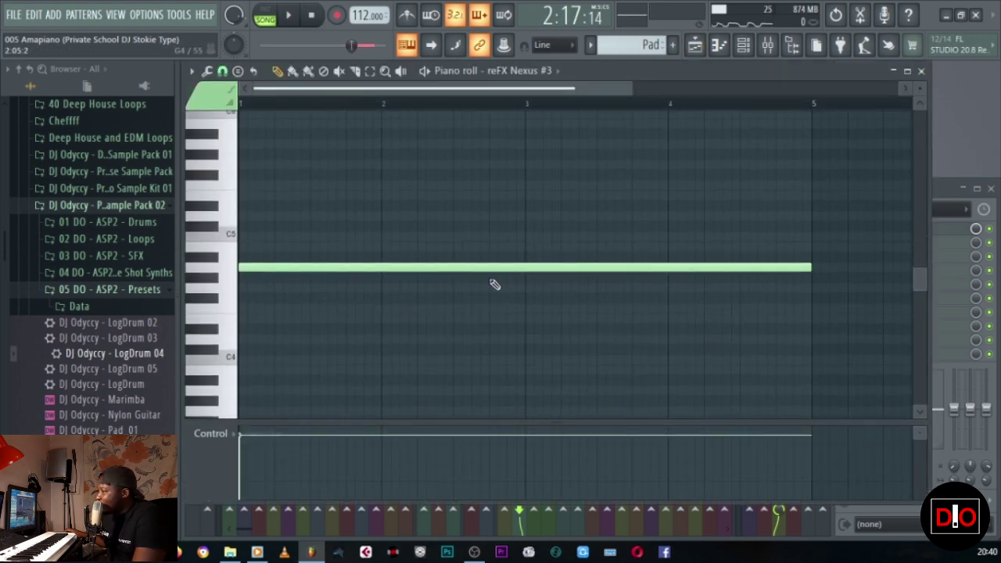
left_click_drag(923, 87, 923, 91)
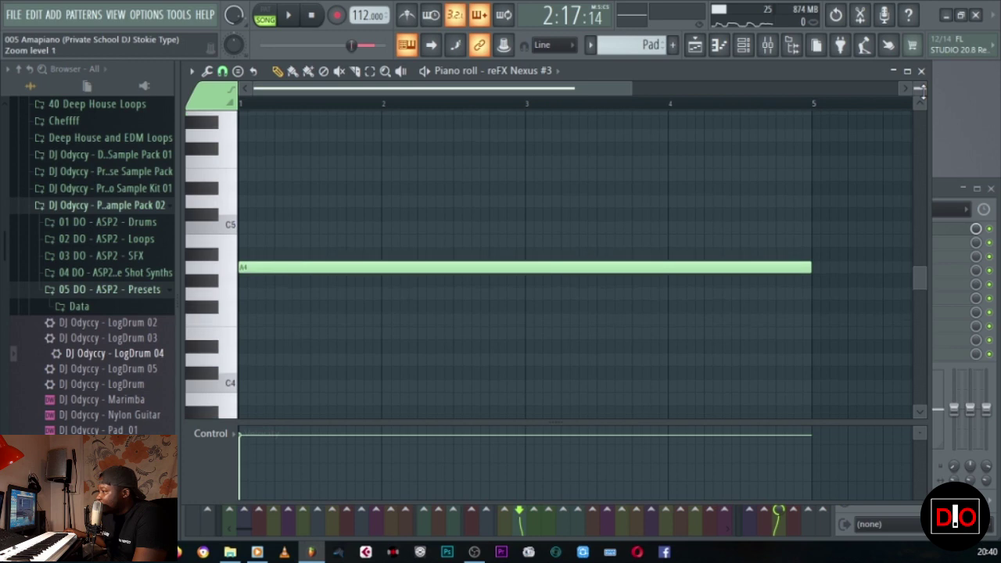
left_click(920, 72)
left_click(695, 44)
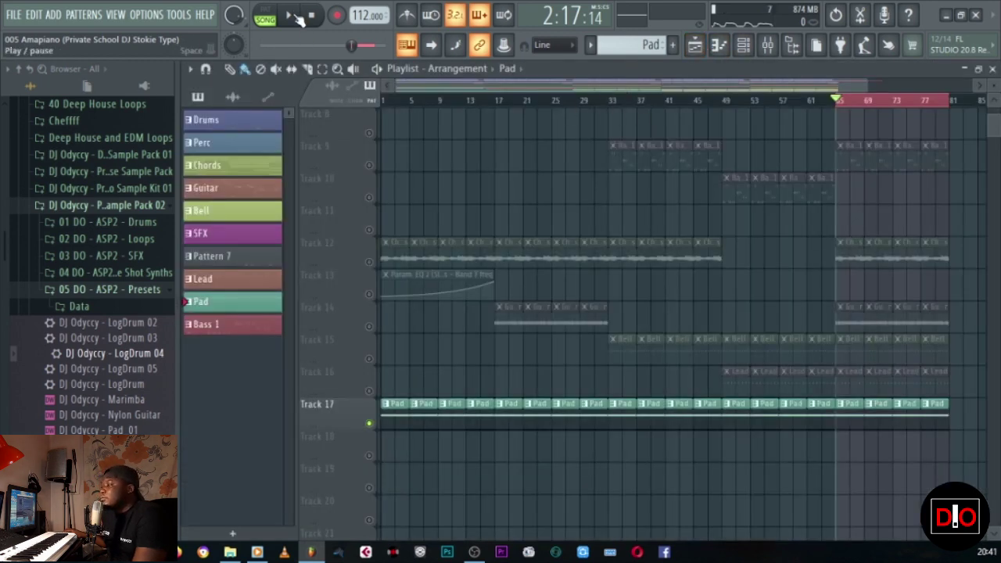
Step: Unsolo Track 17, mute Tracks 9 and 10, and briefly play the remaining layers together
right_click(369, 424)
left_click(369, 197)
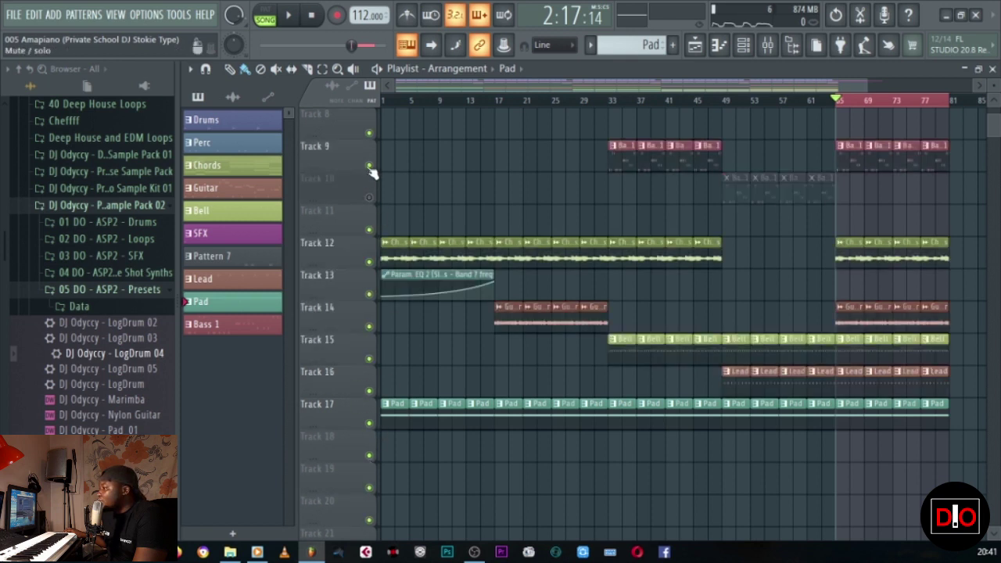
left_click(369, 165)
left_click(288, 15)
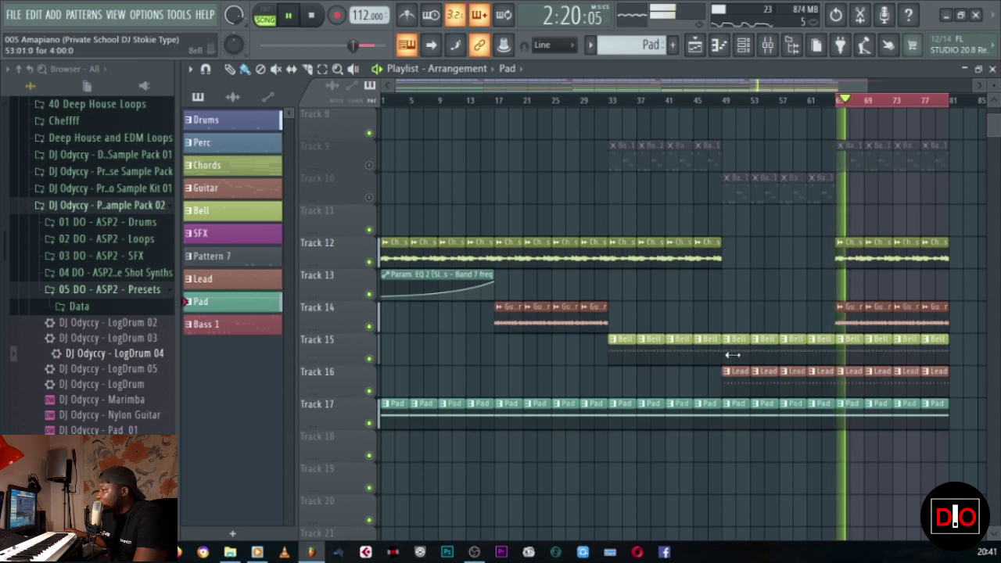
key("space")
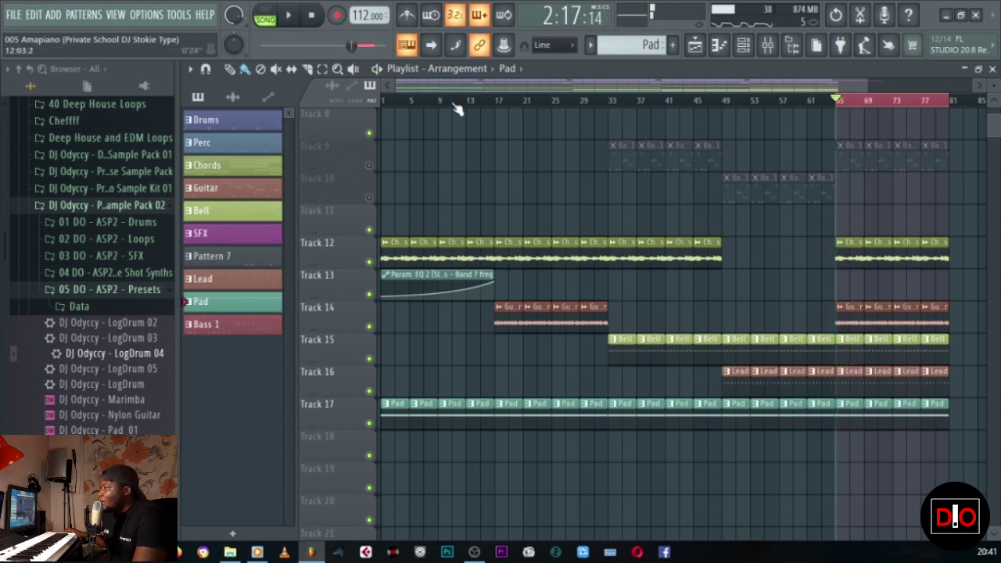
Step: Extend the playlist time selection to bars 1 to 81, play the song from the start, and deselect the clips
left_click_drag(408, 102, 341, 105)
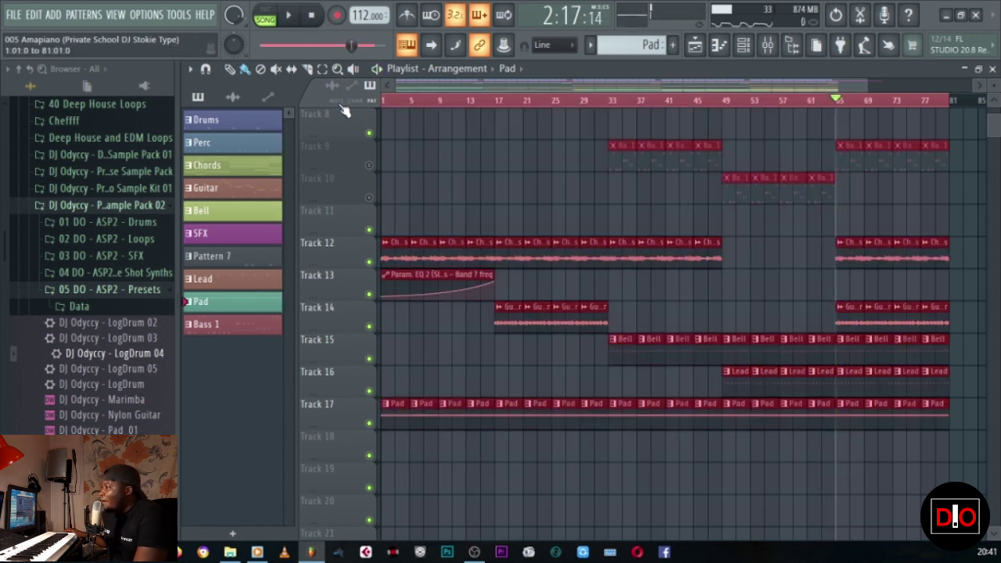
left_click(313, 15)
key("space")
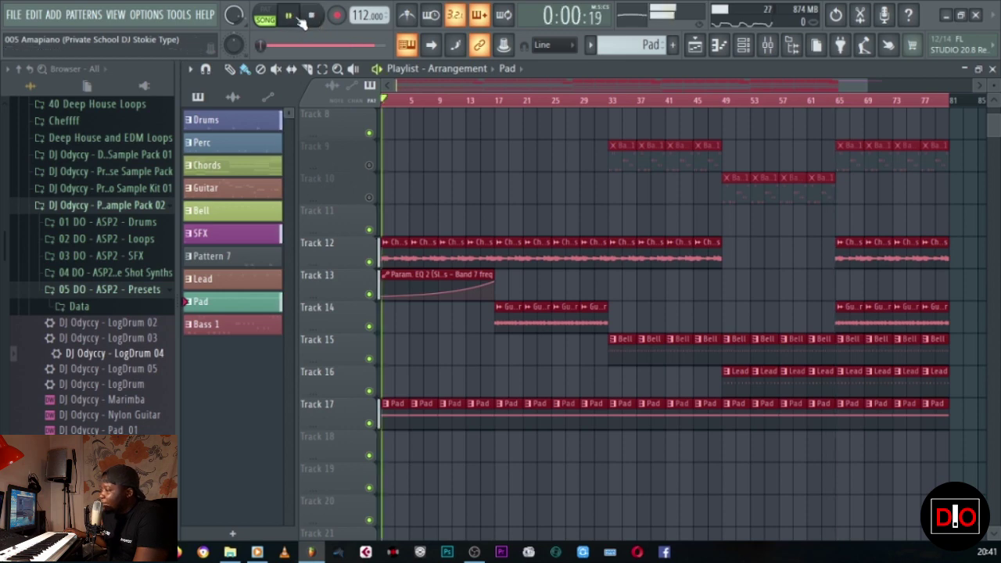
left_click(753, 298)
Step: Examine the arrangement from the Drums track down to Track 17 during playback, and stop the song
scroll(753, 298, "up", 1)
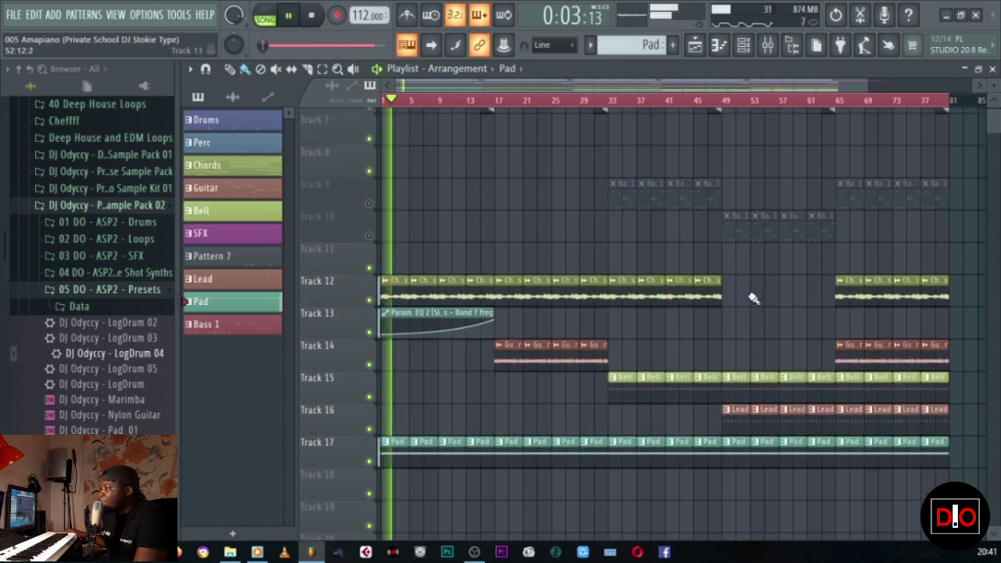
scroll(754, 298, "up", 6)
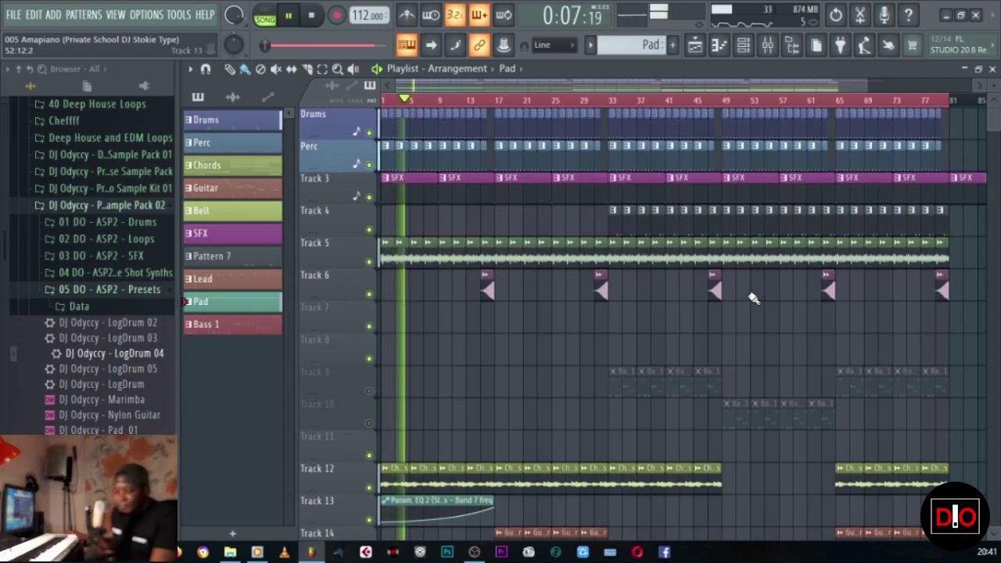
scroll(598, 406, "down", 3)
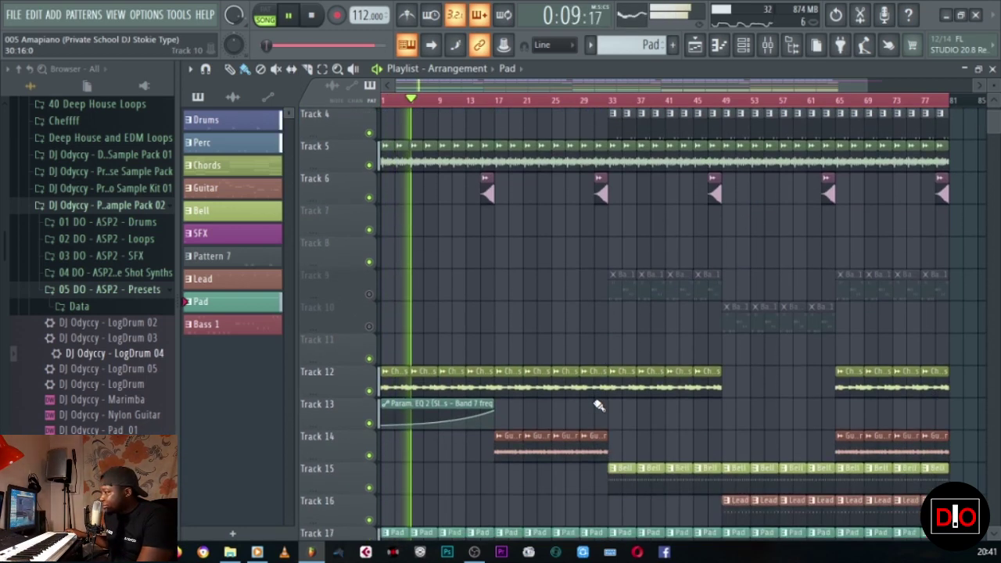
scroll(598, 406, "down", 2)
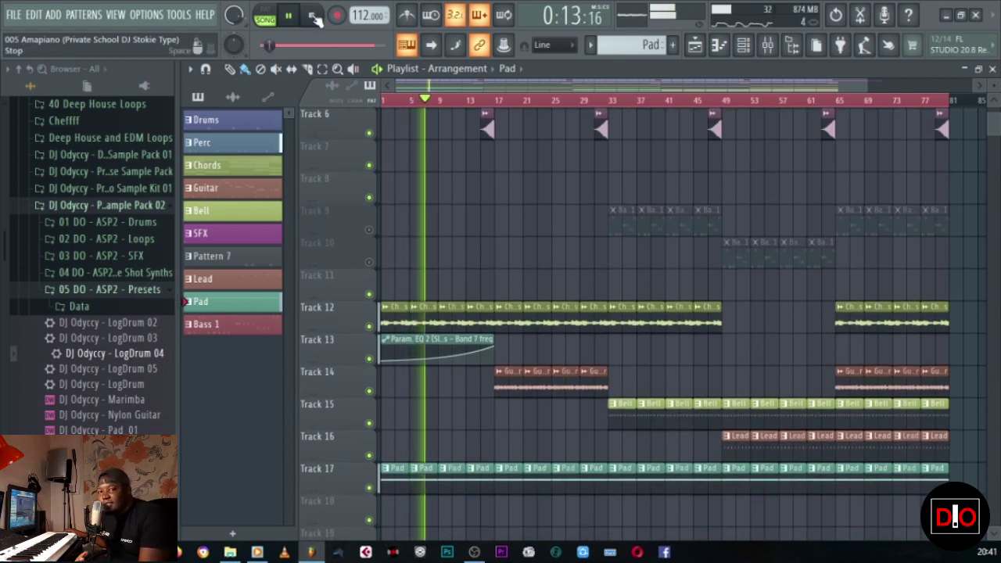
scroll(577, 245, "up", 3)
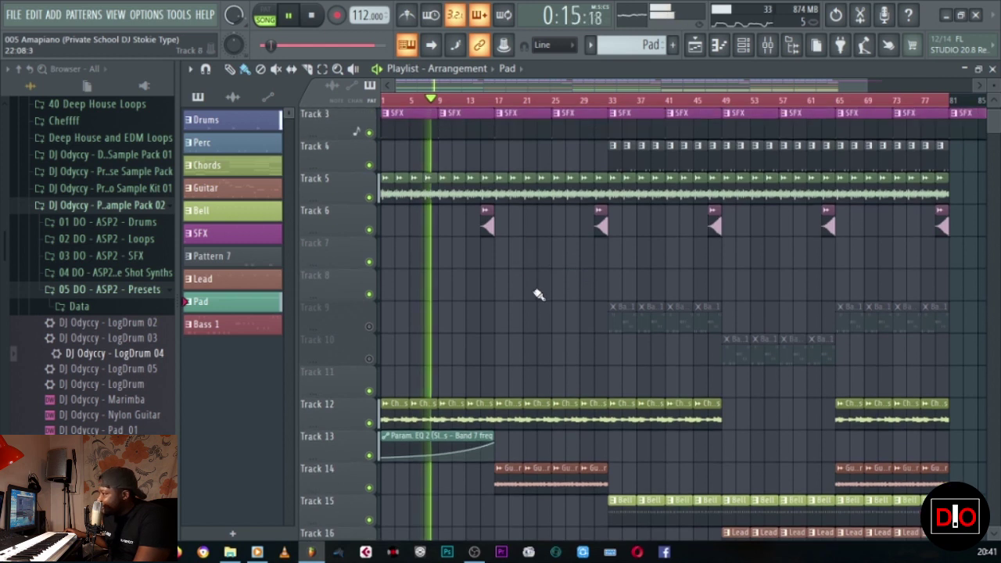
scroll(539, 291, "up", 2)
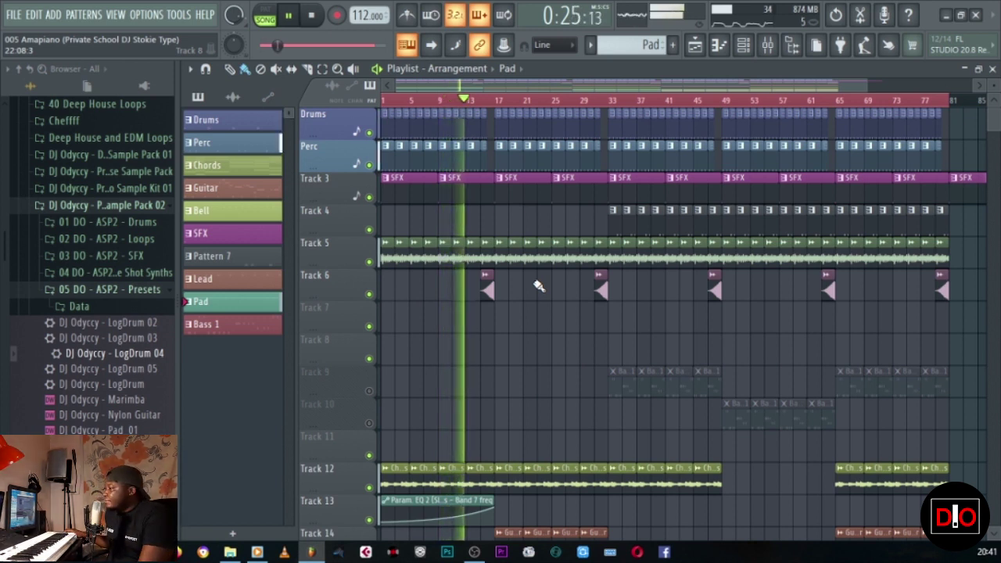
scroll(539, 290, "down", 3)
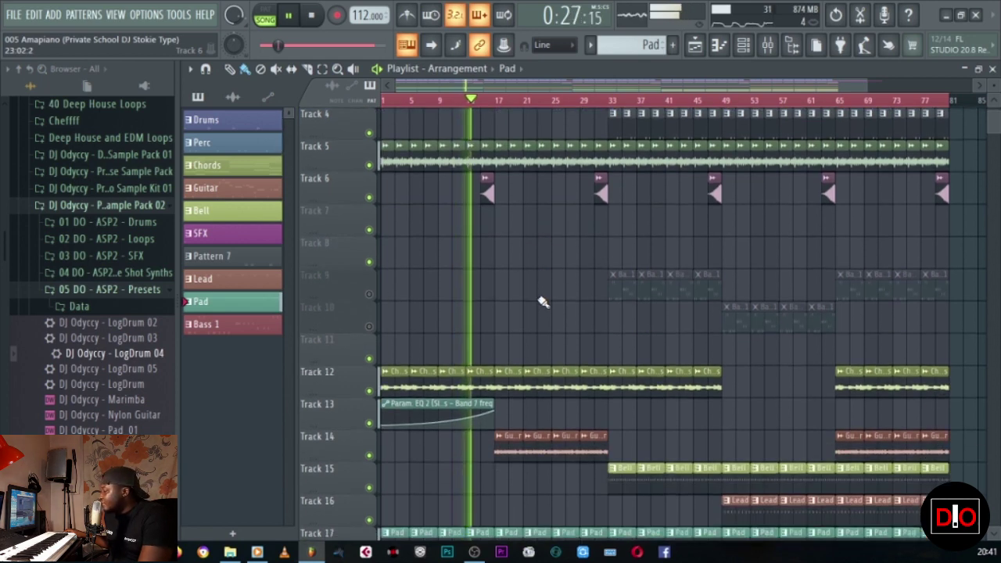
scroll(543, 303, "down", 4)
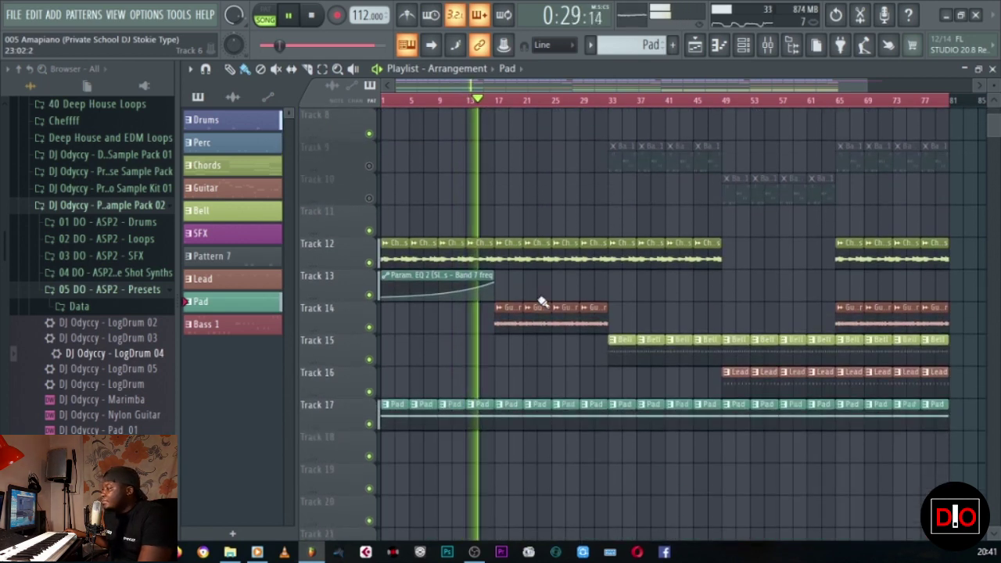
scroll(543, 303, "down", 2)
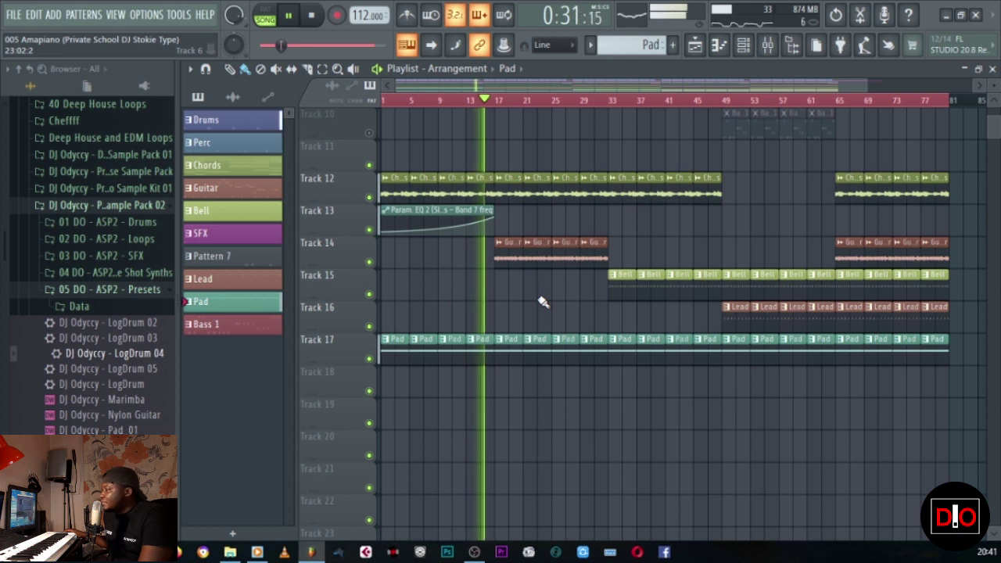
left_click(316, 19)
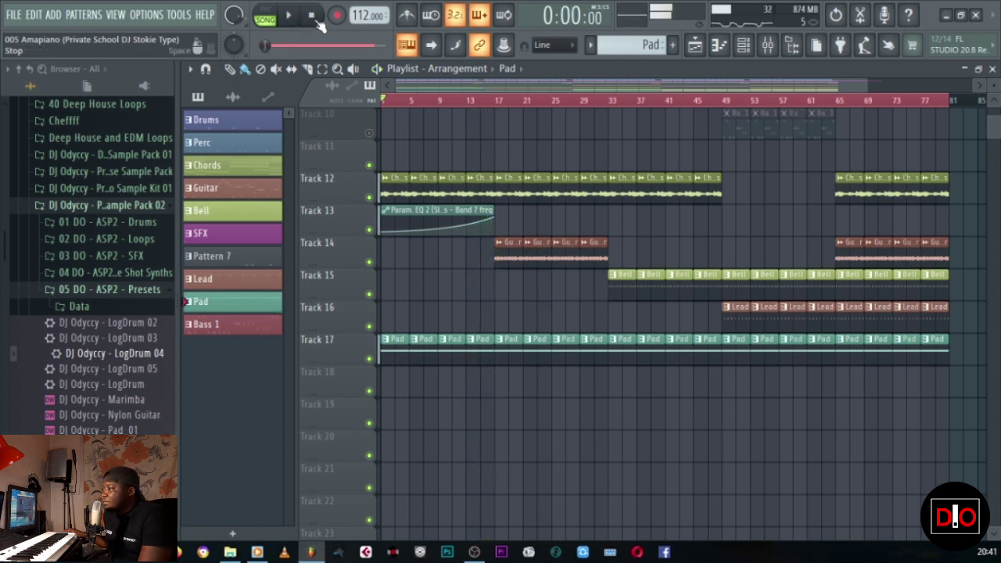
Step: Narrow the playlist time selection by moving its start to bar 49 and on to bar 65
left_click_drag(383, 104, 720, 123)
scroll(751, 187, "up", 7)
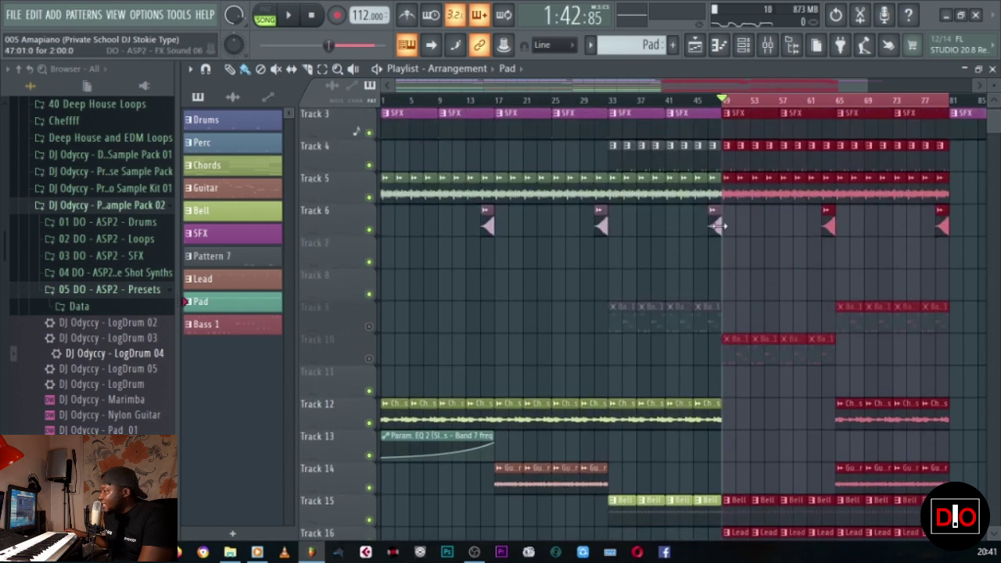
scroll(729, 125, "up", 2)
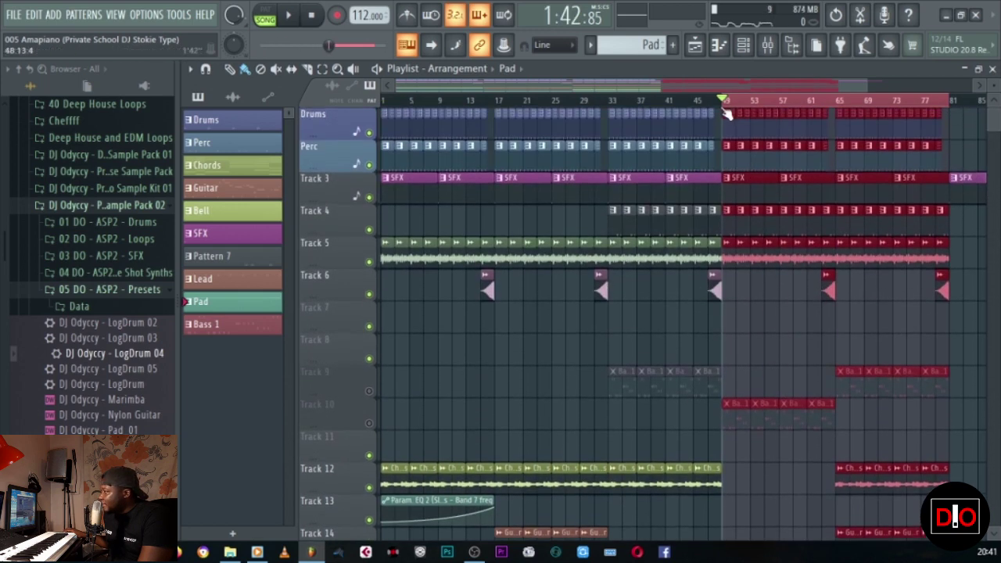
left_click_drag(825, 112, 836, 106)
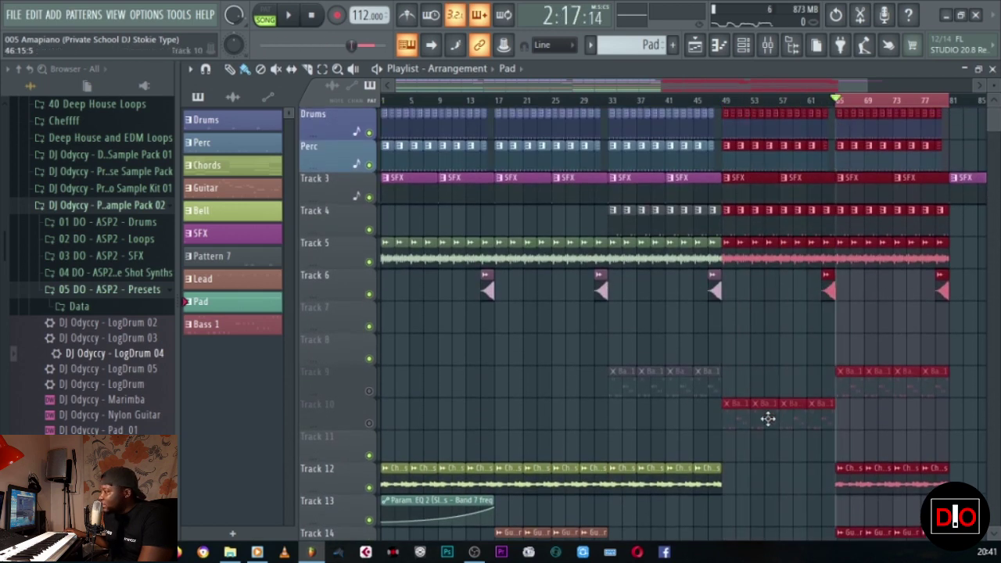
Step: Unmute the bass clips on Tracks 9 and 10, play the song with them, and select the Bass 1 pattern
left_click(371, 423)
right_click(370, 424)
right_click(370, 424)
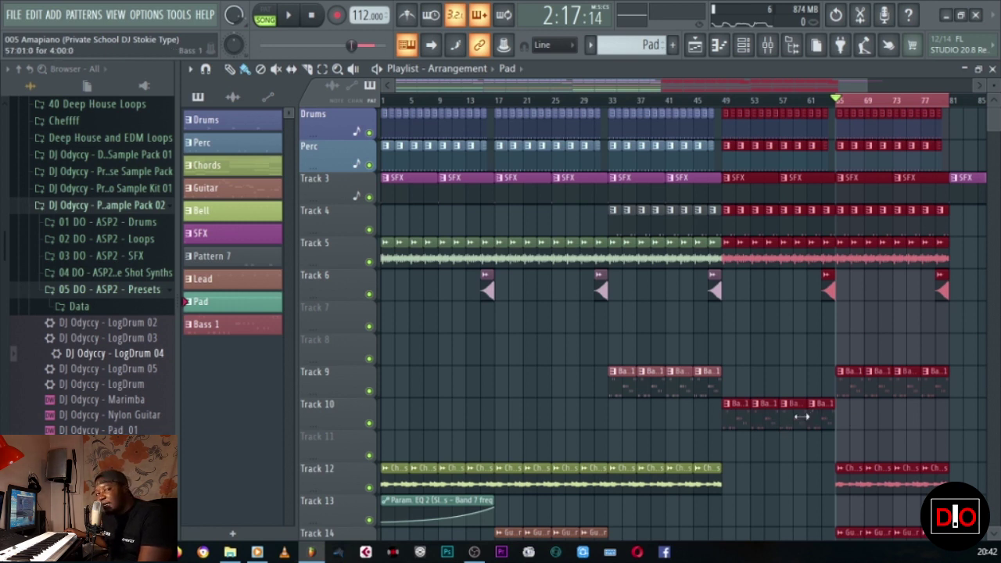
left_click(812, 374)
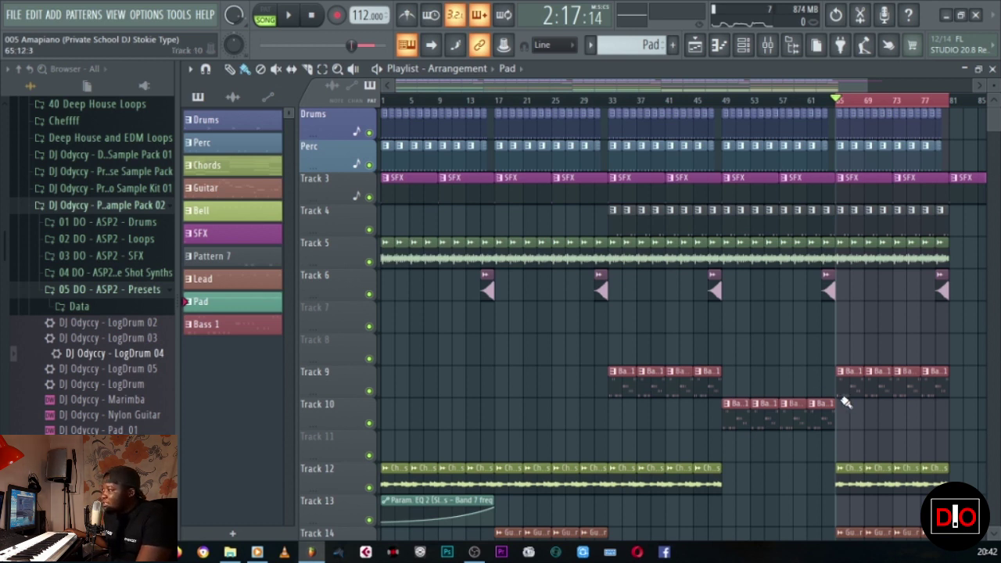
left_click(291, 16)
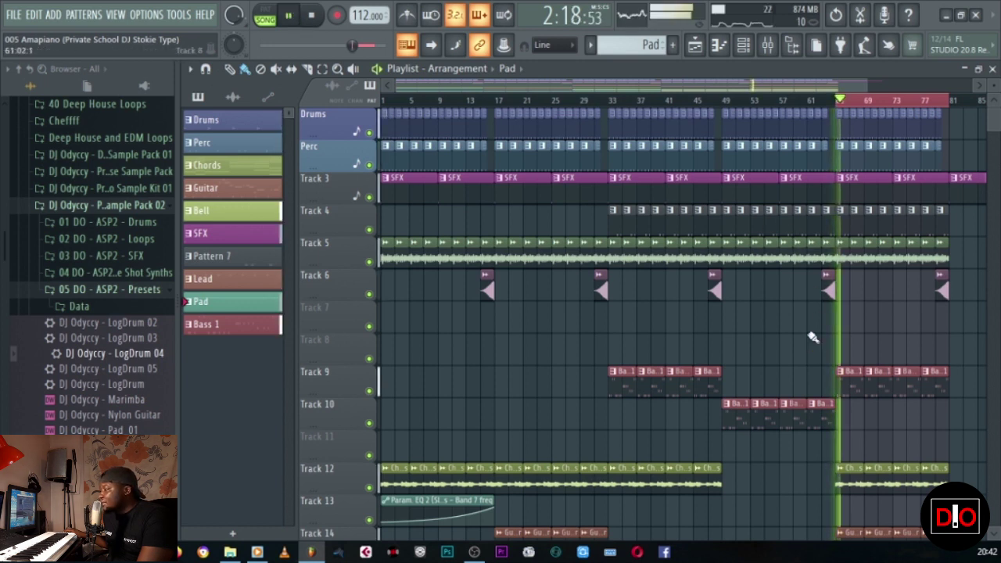
left_click(942, 389)
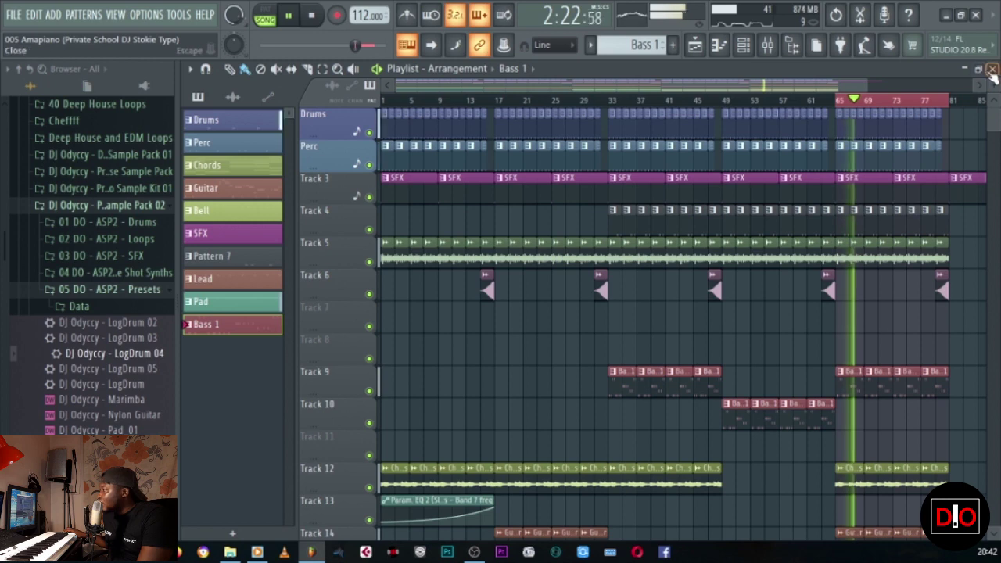
Step: Examine the Bass 1 notes of DJ Odyccy - LogDrum 04 in the piano roll during playback, close it, and stop the song
key("F6")
left_click(507, 446)
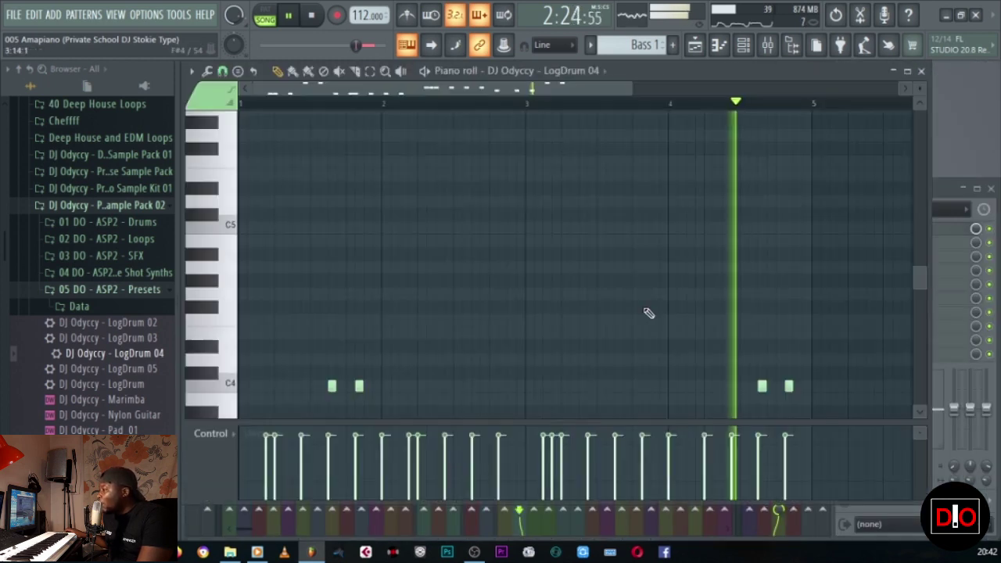
scroll(630, 238, "down", 2)
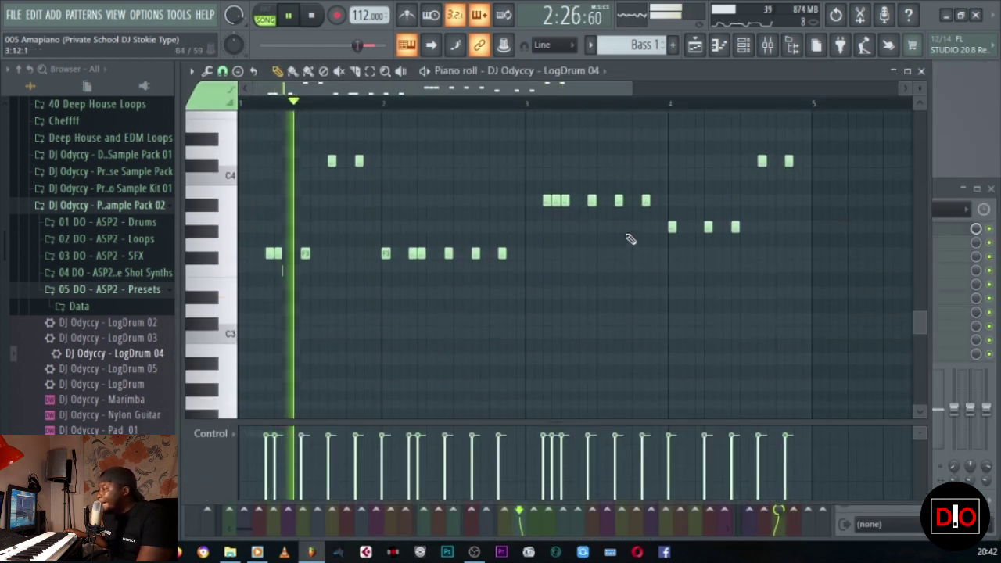
scroll(631, 238, "up", 1)
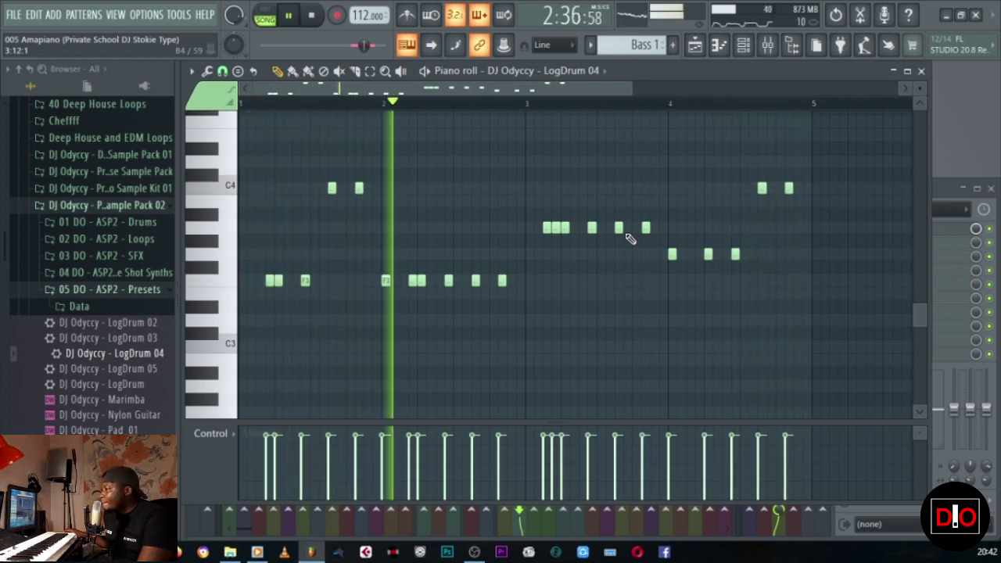
left_click(920, 71)
left_click(315, 15)
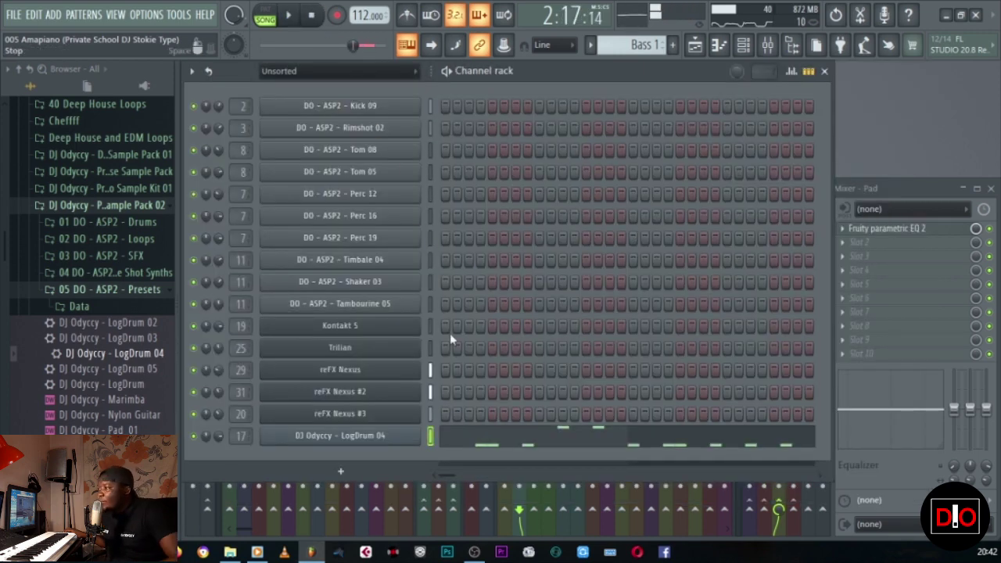
Step: Open the DJ Odyccy - LogDrum 04 synth, play the song with its settings in view, stop playback, and close the synth
left_click(341, 436)
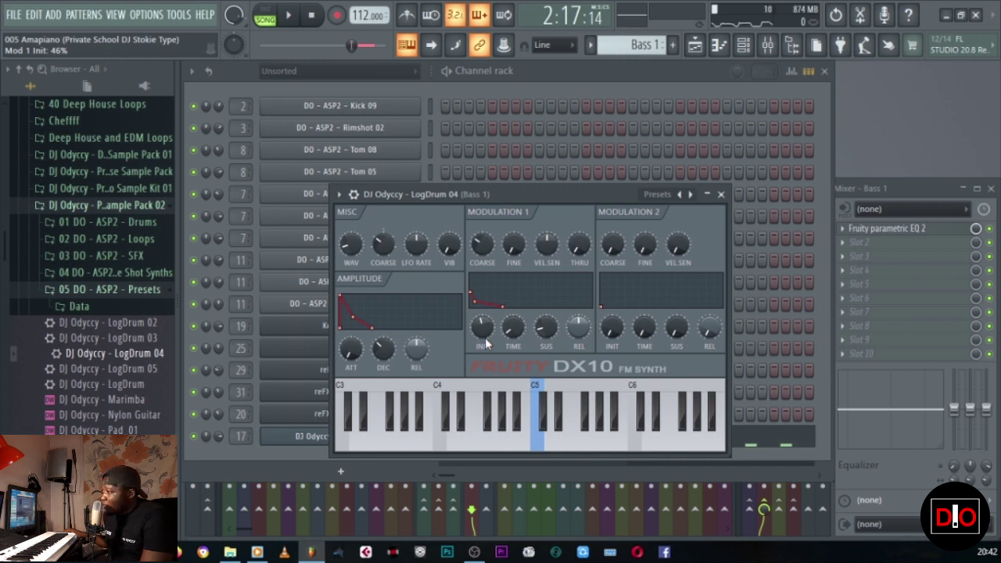
left_click(301, 15)
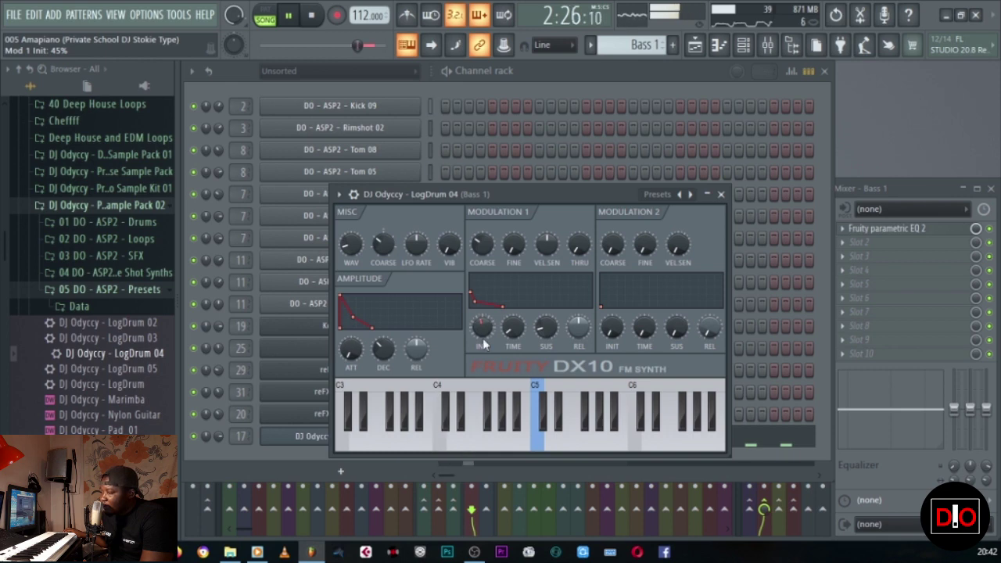
left_click(315, 14)
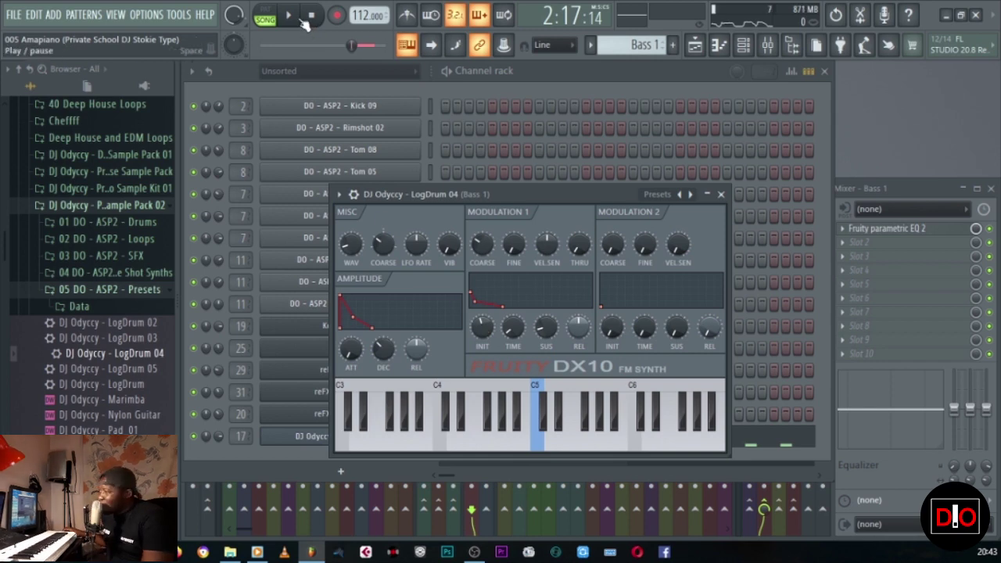
left_click(722, 195)
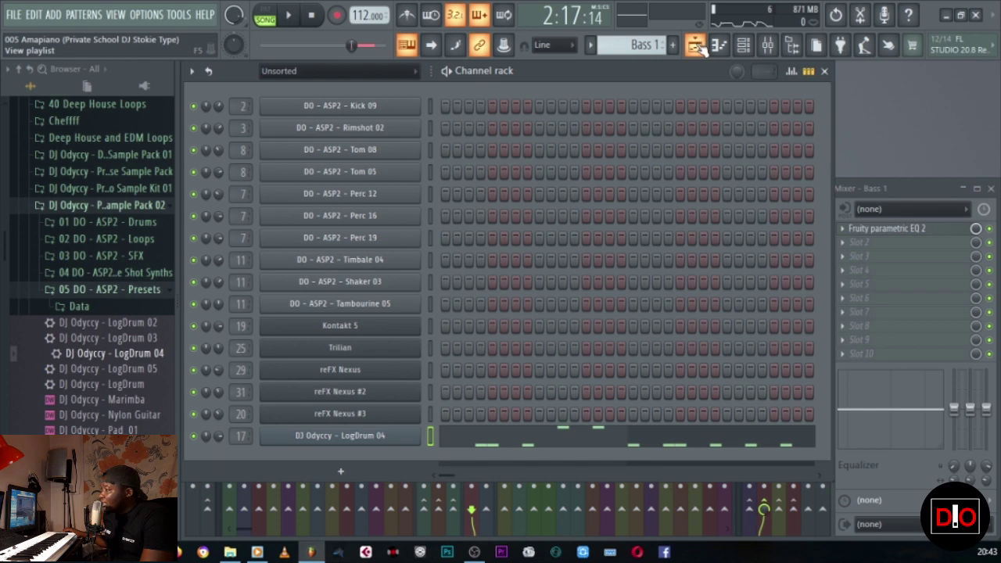
Step: Return to the playlist, extend the time selection to bars 1 to 81, clear it, and play the song from bar 1
left_click(697, 47)
left_click_drag(848, 104, 257, 105)
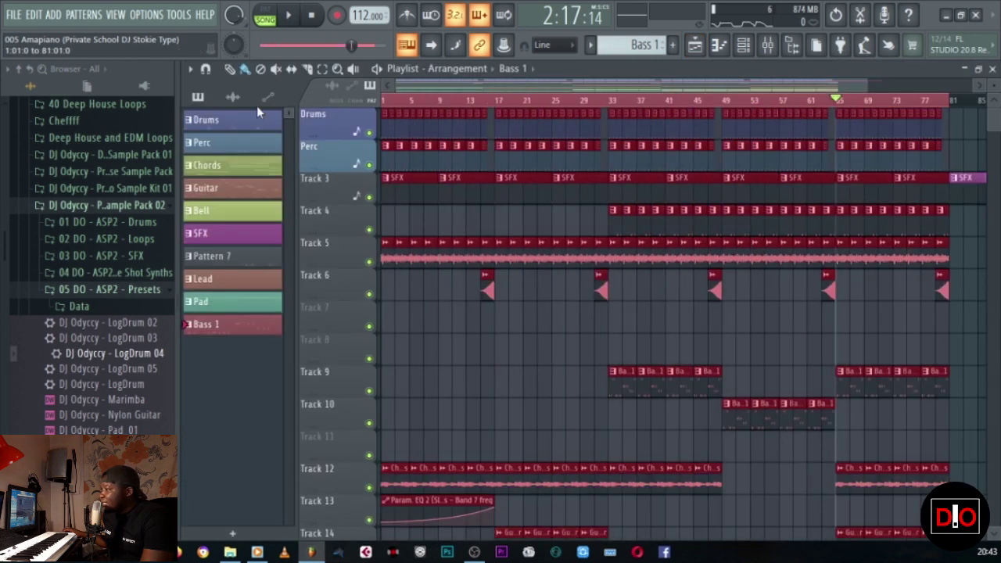
left_click(387, 101)
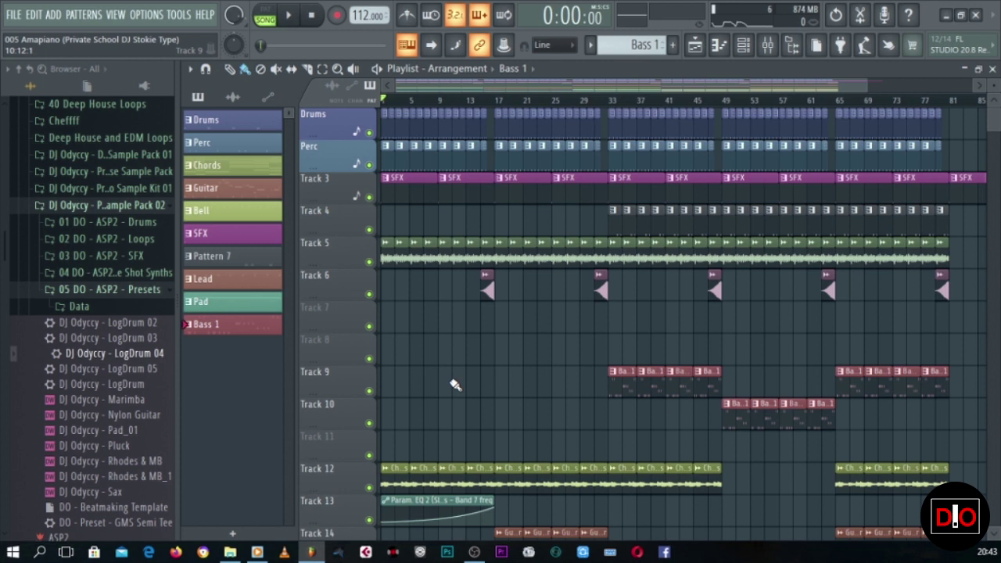
left_click(294, 19)
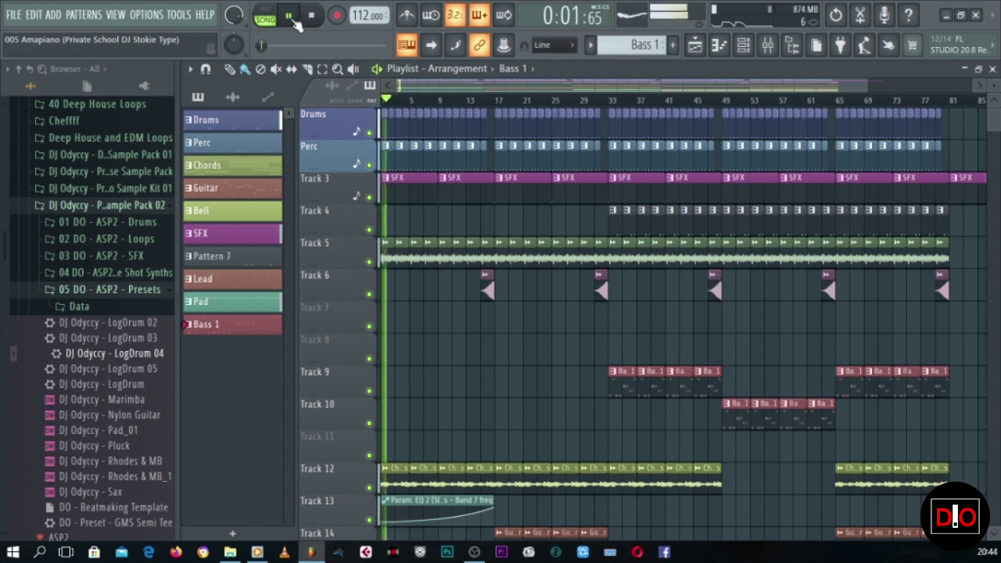